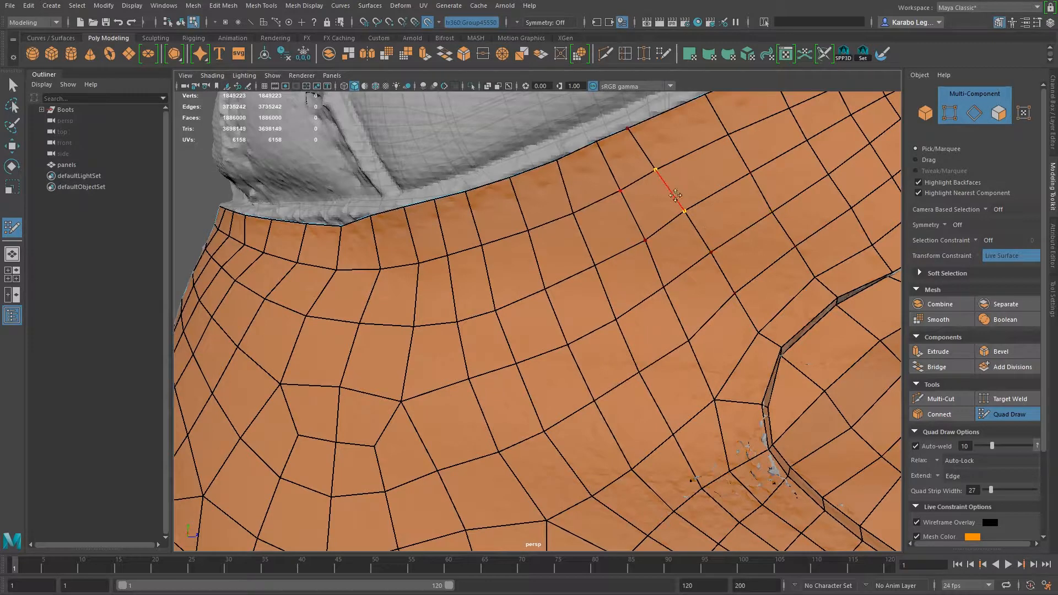
Step: Tweak a vertex and relax the surrounding quads just below the upper edge of the boot's heel panel
drag(595, 283, 620, 280)
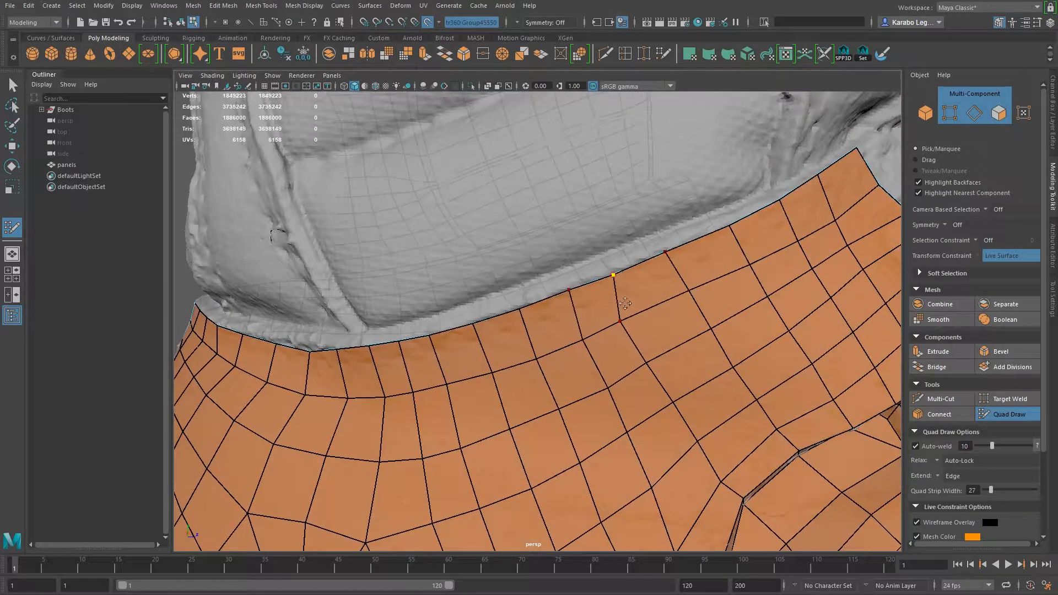
shift+drag(629, 321, 673, 383)
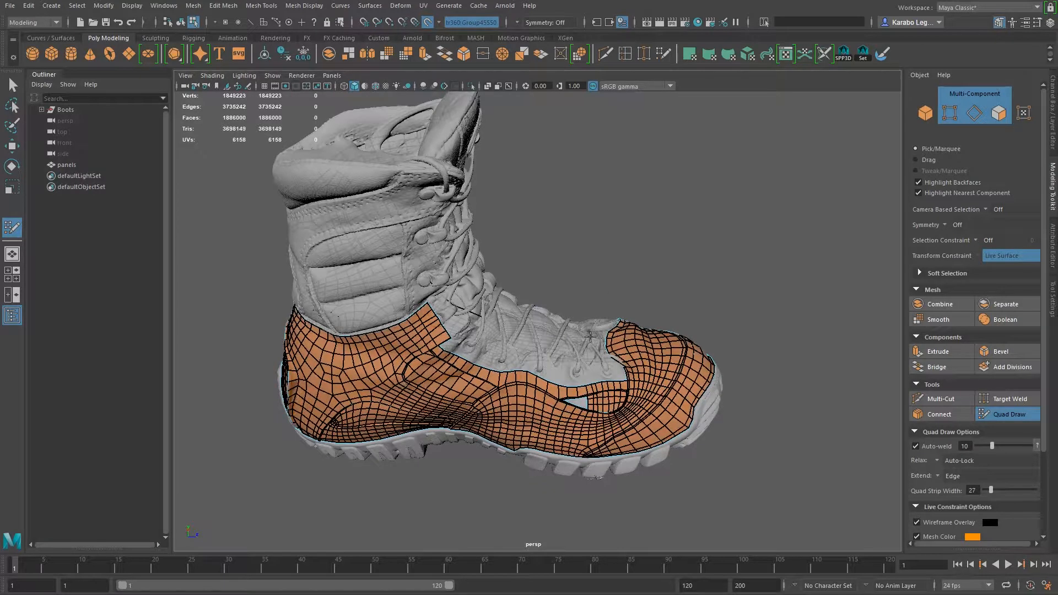
Step: Tweak and relax the stretched quads above the sole, just behind the toe cap on the boot's other side
alt+drag(590, 432, 527, 397)
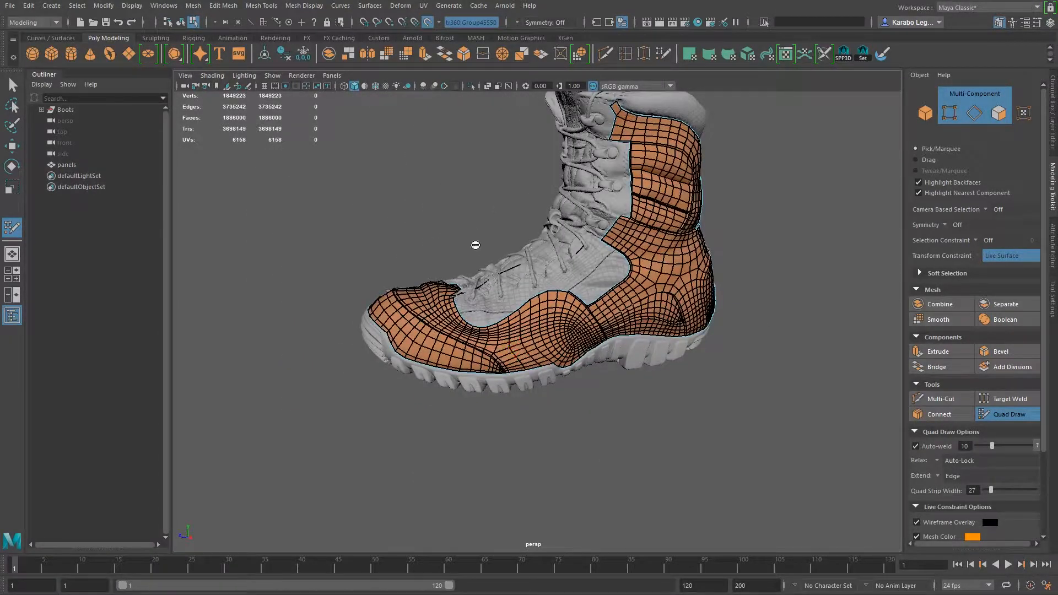
alt+drag(492, 333, 528, 354)
alt+right_drag(528, 354, 661, 468)
alt+middle_drag(551, 468, 619, 396)
alt+right_drag(567, 419, 621, 439)
alt+drag(606, 399, 611, 441)
mouse_move(611, 440)
alt+right_down()
mouse_move(645, 453)
mouse_move(625, 448)
alt+right_up()
drag(586, 390, 585, 410)
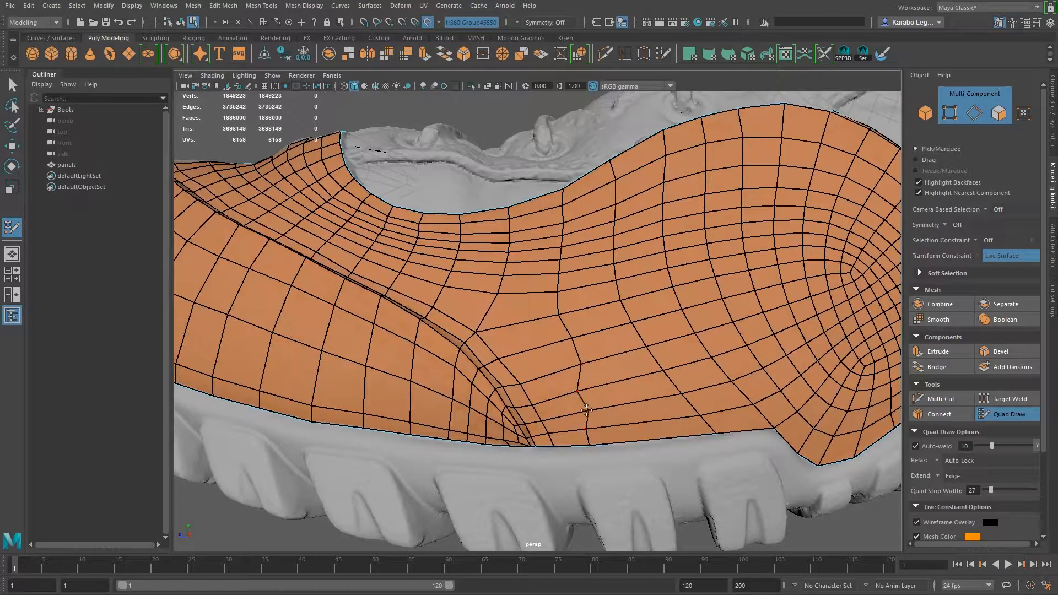
mouse_move(580, 364)
mouse_down()
mouse_move(565, 365)
mouse_move(557, 340)
mouse_up()
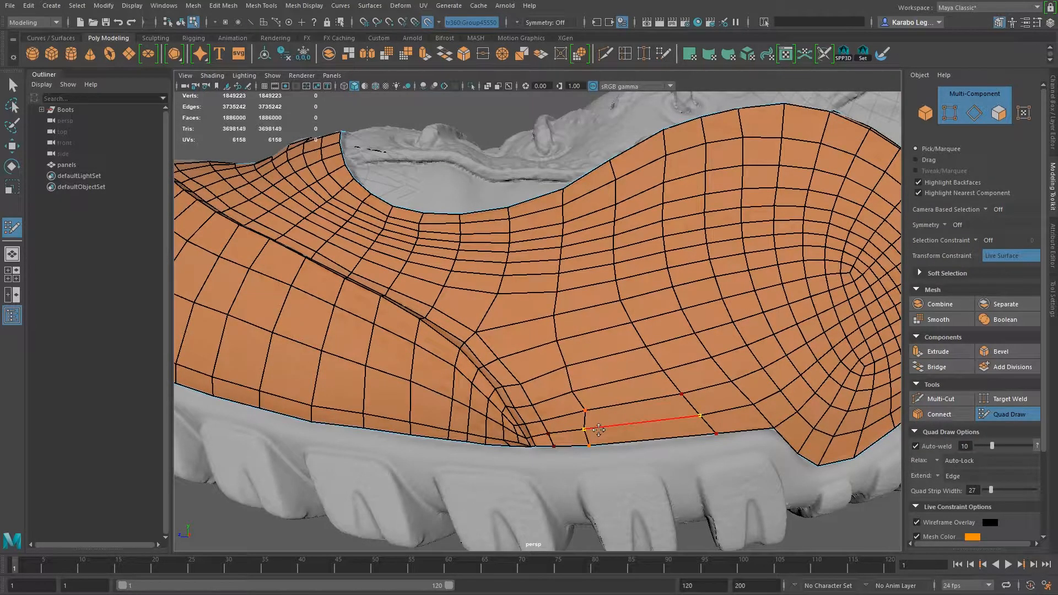
shift+drag(597, 428, 554, 308)
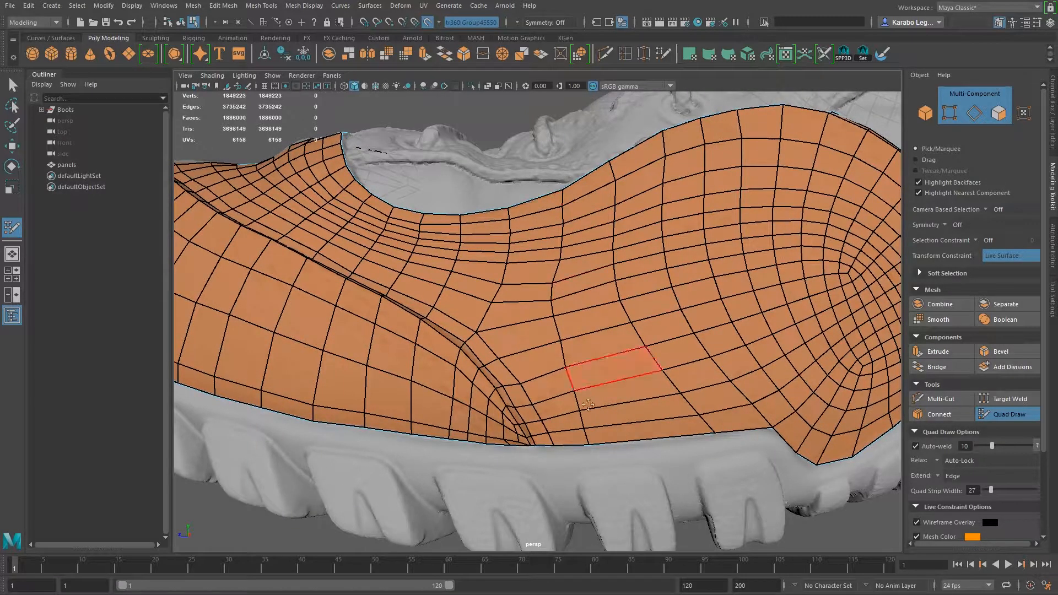
Step: Read through the Quad Draw keyboard and mouse shortcut reference
alt+middle_drag(562, 249, 584, 259)
scroll(1017, 437, down, 3)
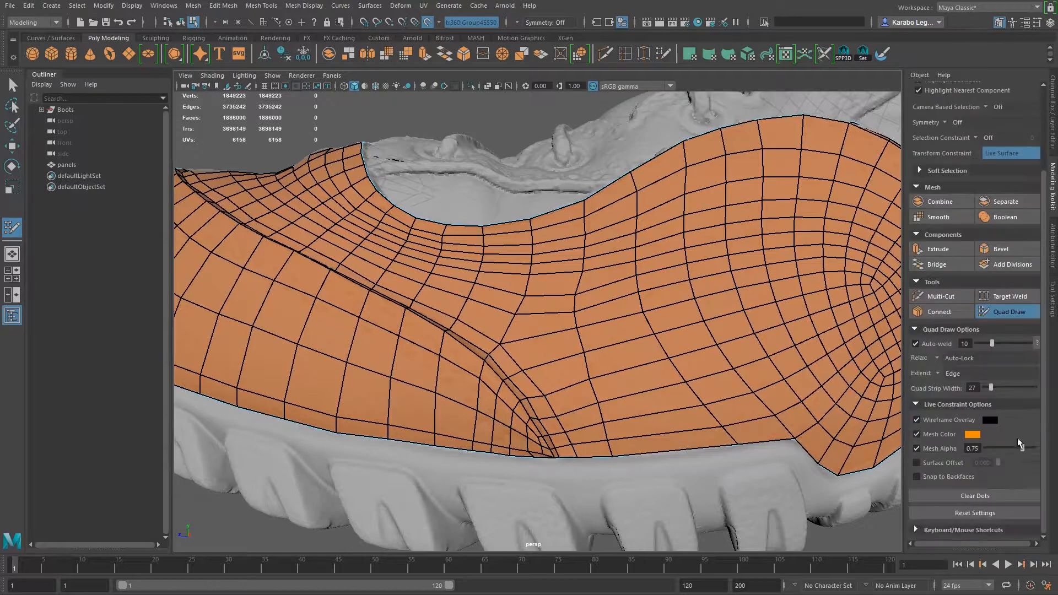
click(945, 531)
scroll(935, 447, down, 5)
scroll(932, 426, down, 4)
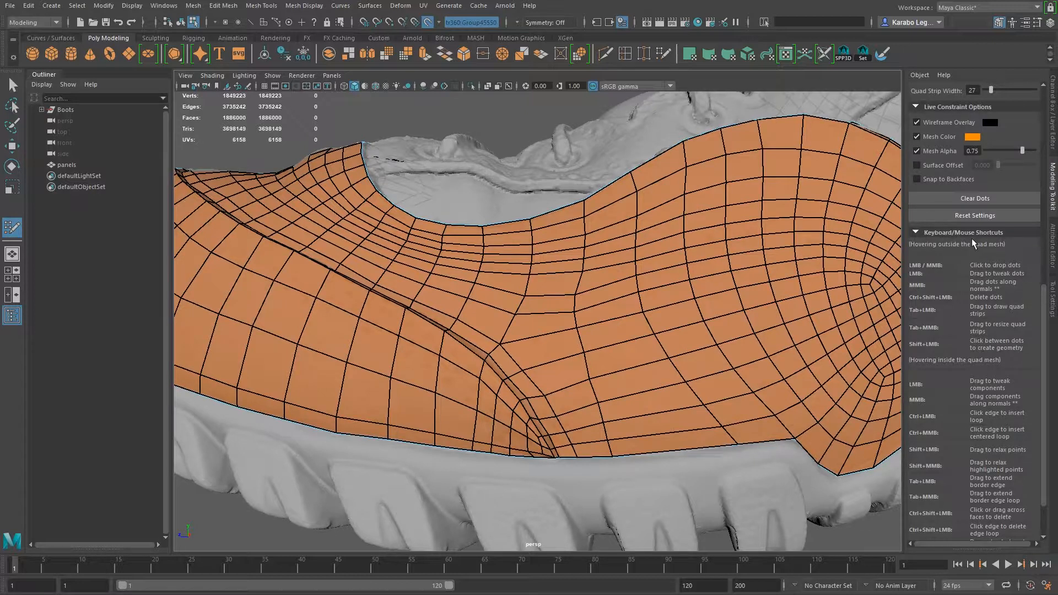
scroll(975, 287, down, 2)
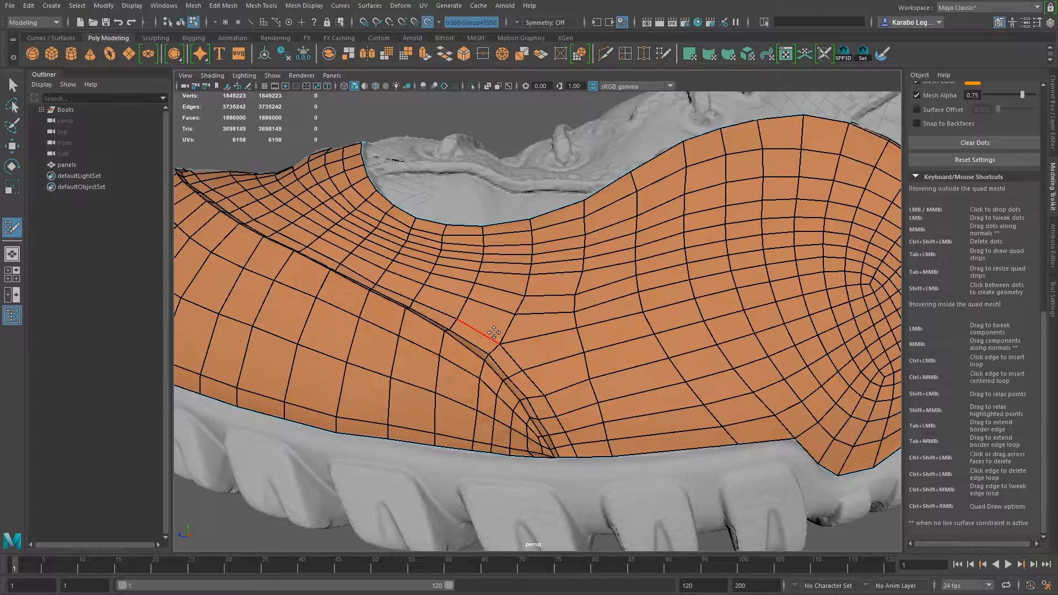
Step: Leave Quad Draw, select the vertical edge loop behind the toe cap, and isolate the panels mesh in object mode
key(q)
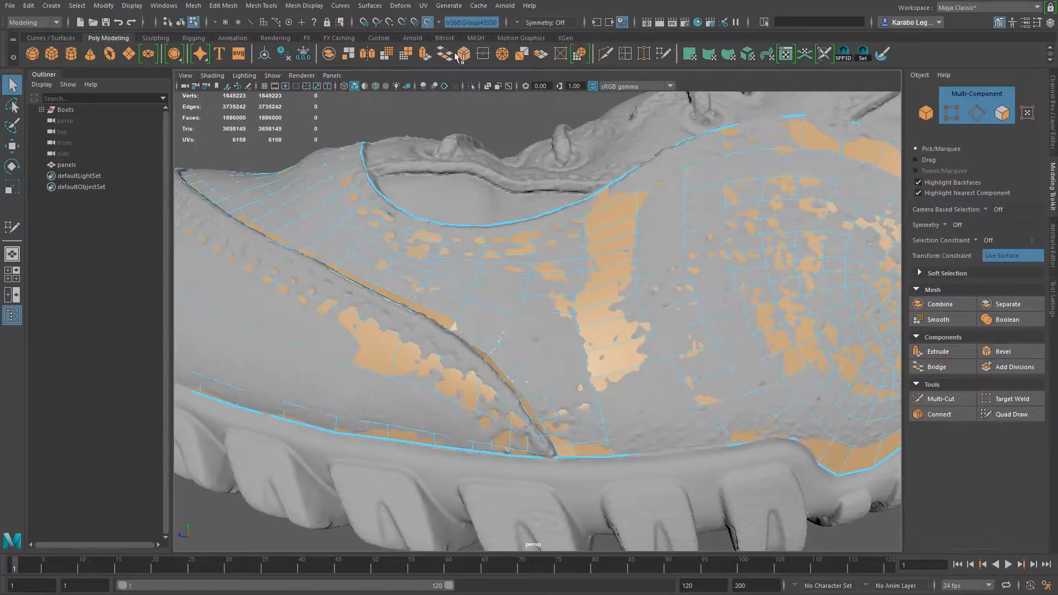
double_click(611, 449)
alt+drag(609, 302, 604, 297)
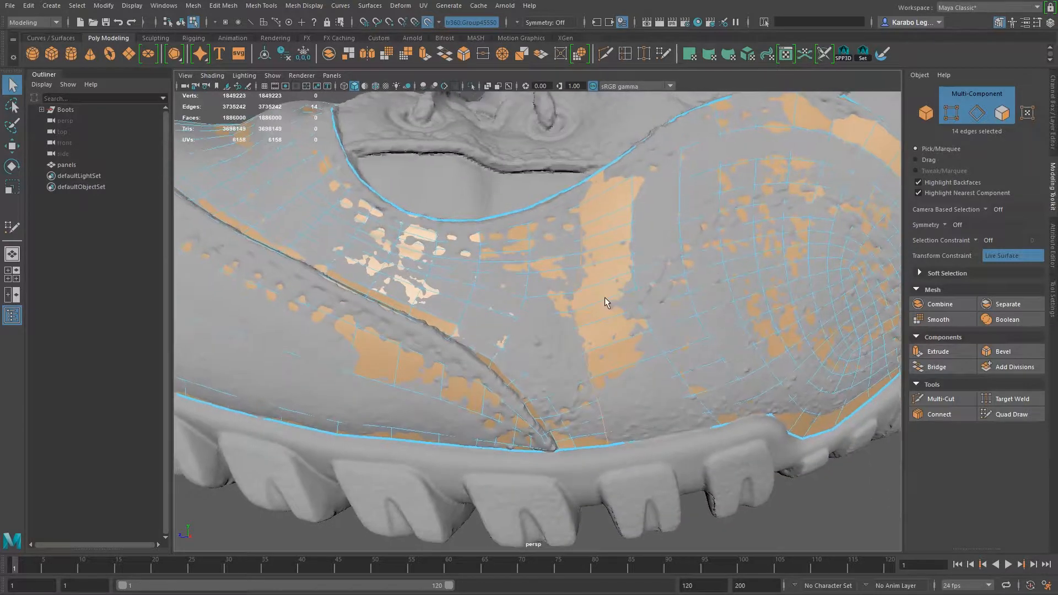
key(F8)
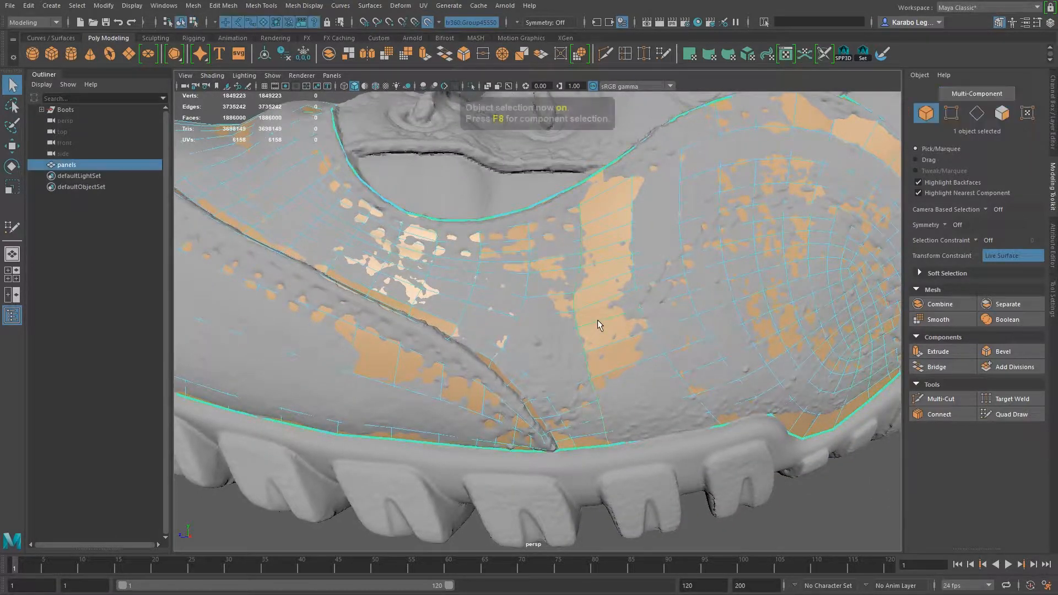
key(ctrl+1)
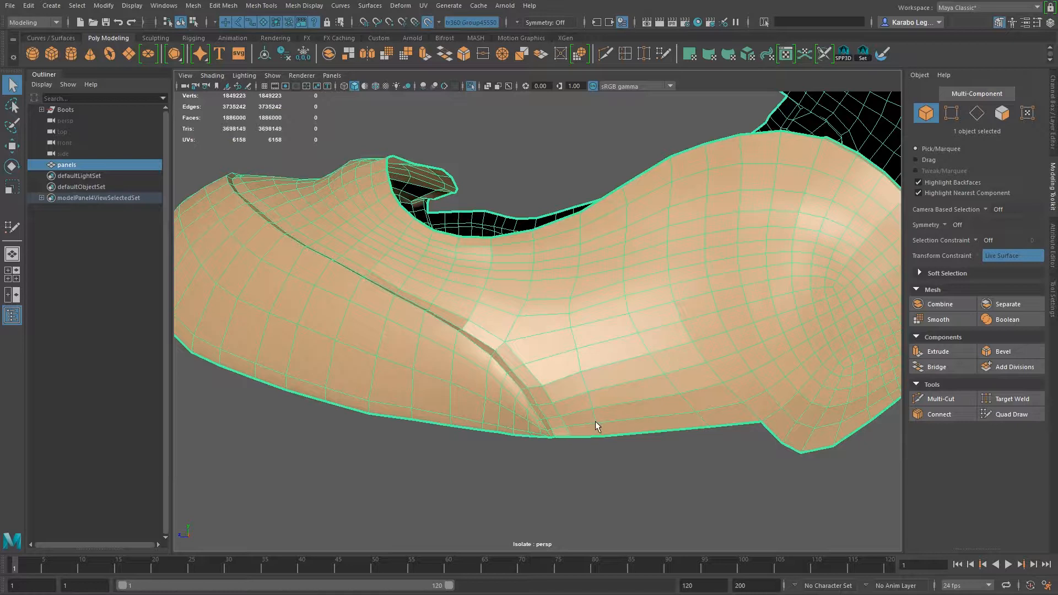
key(F8)
alt+drag(625, 356, 616, 335)
key(e)
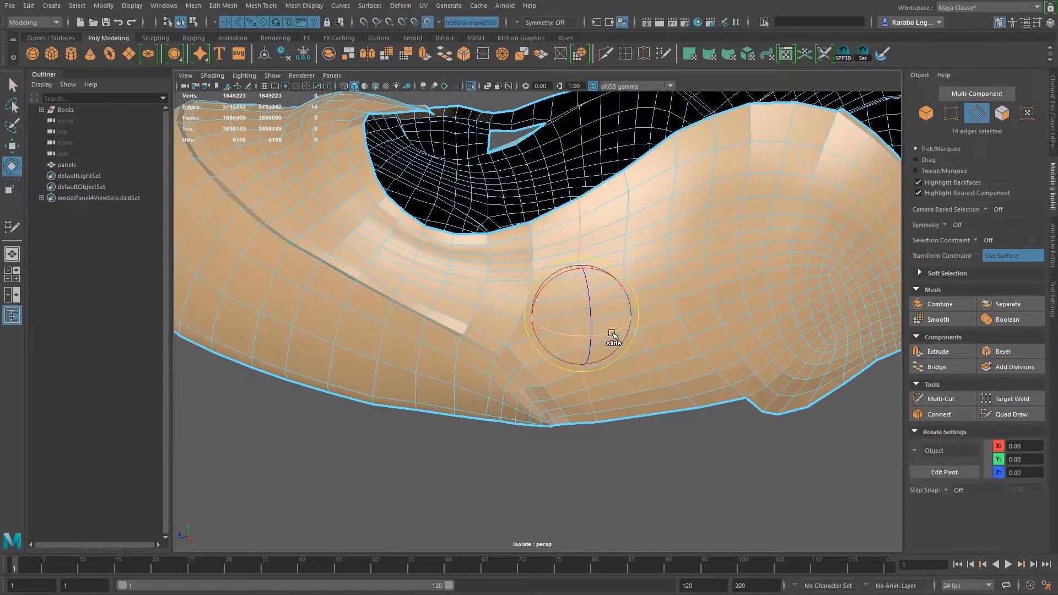
key(r)
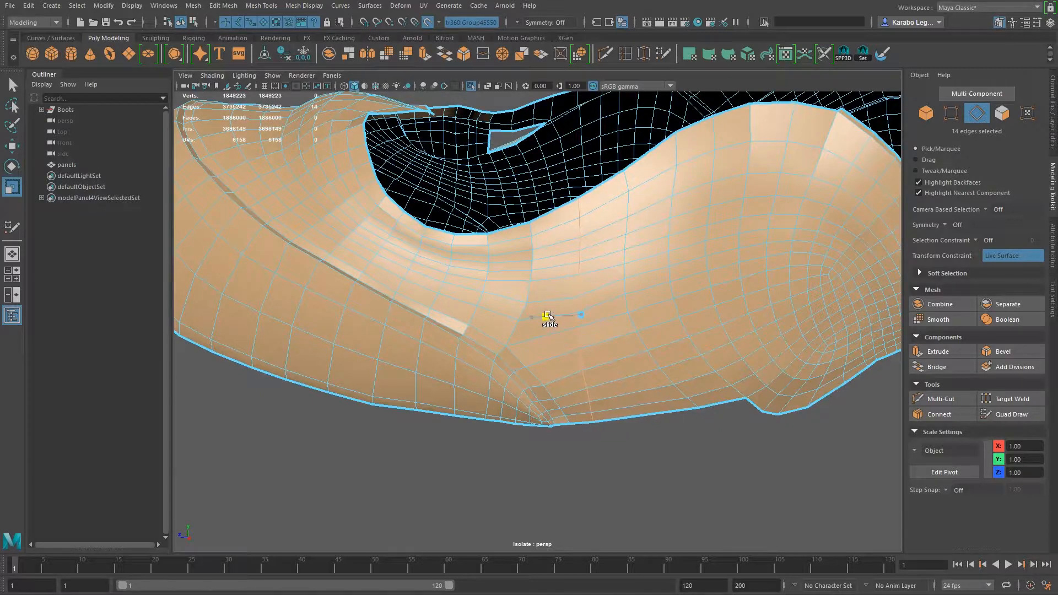
alt+drag(546, 329, 609, 309)
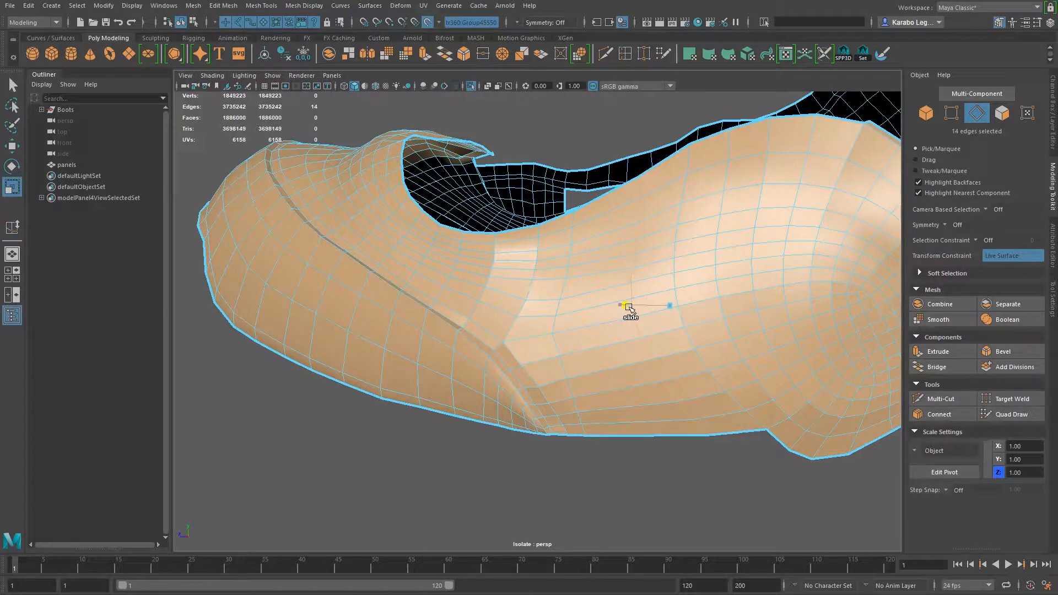
mouse_move(629, 308)
alt+mouse_down()
mouse_move(626, 330)
mouse_move(645, 364)
mouse_move(613, 296)
alt+mouse_up()
key(w)
alt+drag(600, 249, 590, 202)
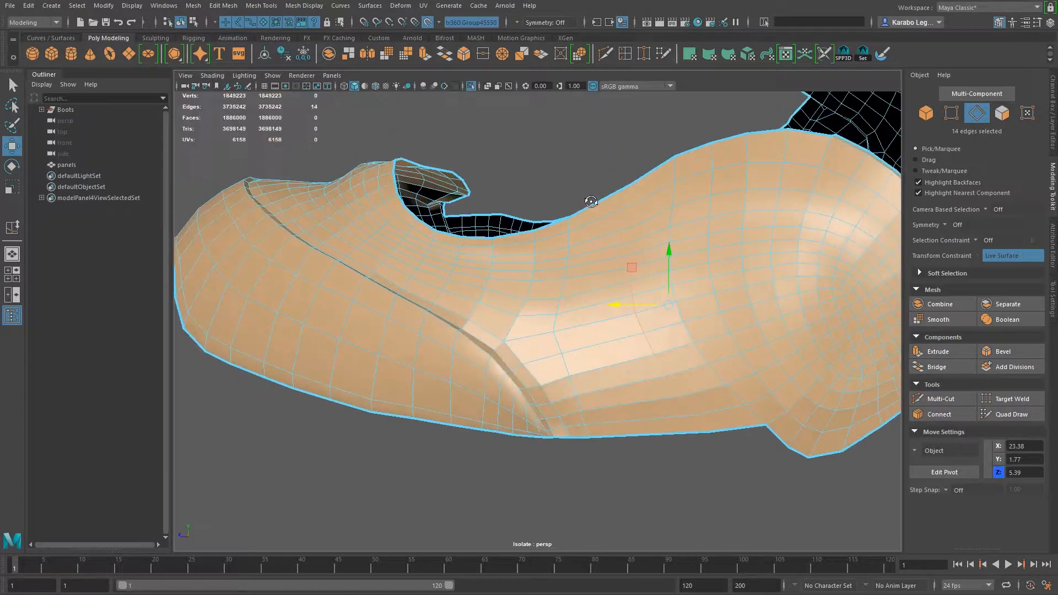
click(607, 54)
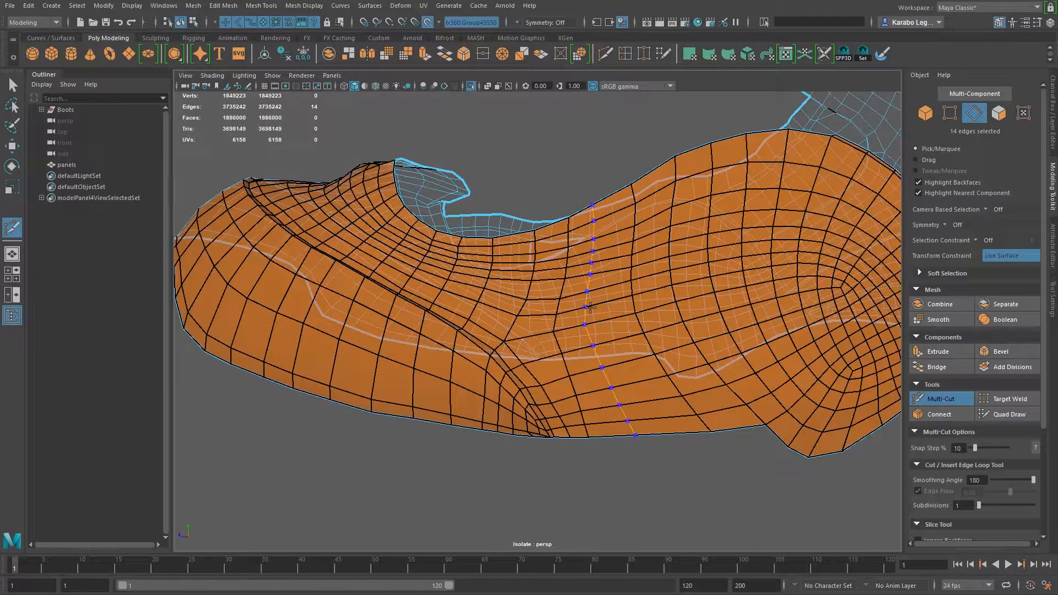
ctrl+click(588, 307)
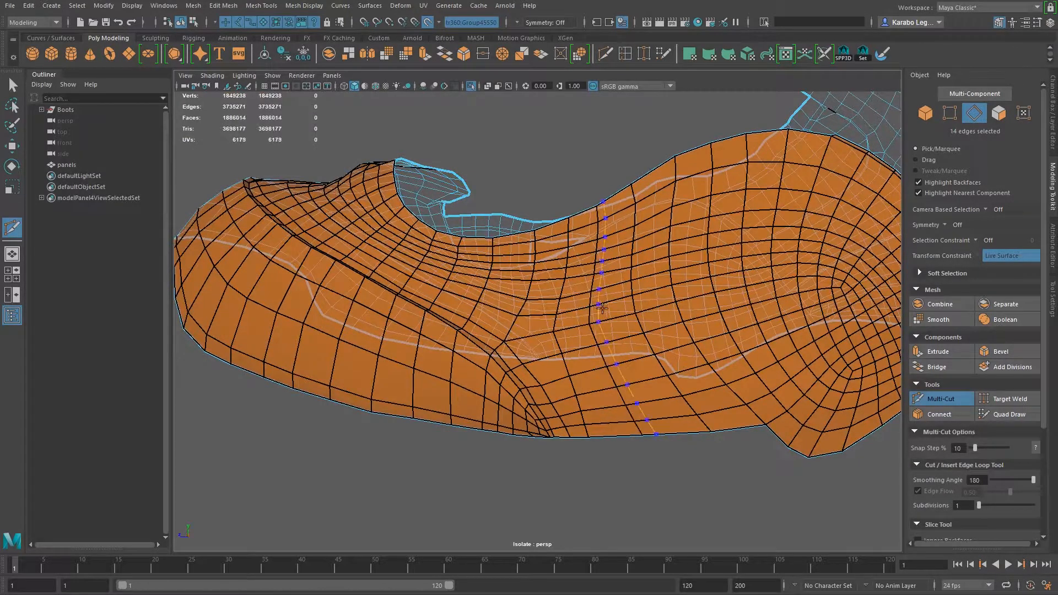
ctrl+click(619, 307)
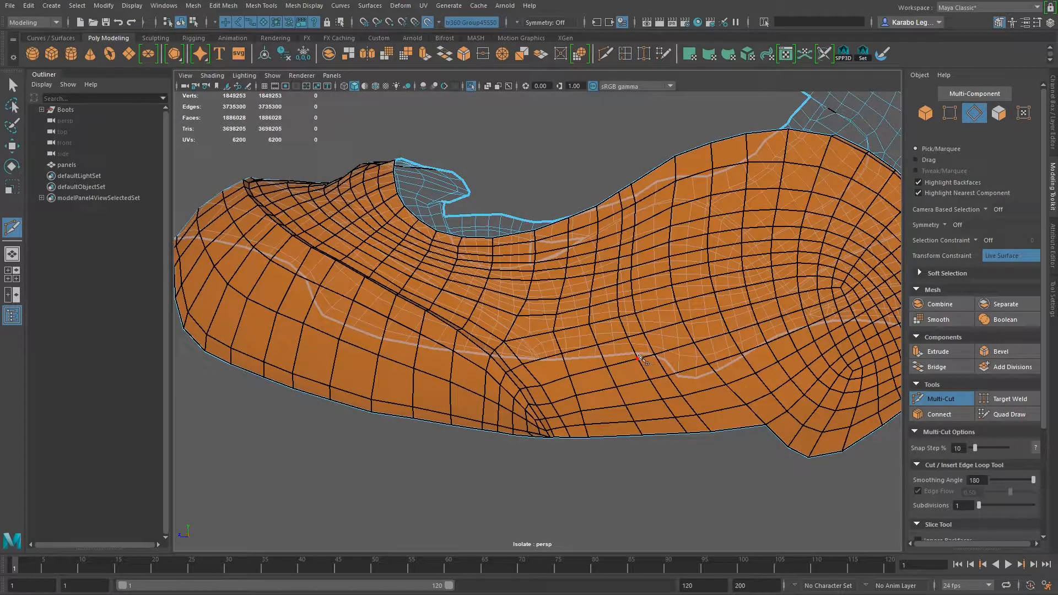
key(ctrl+z)
key(ctrl+z)
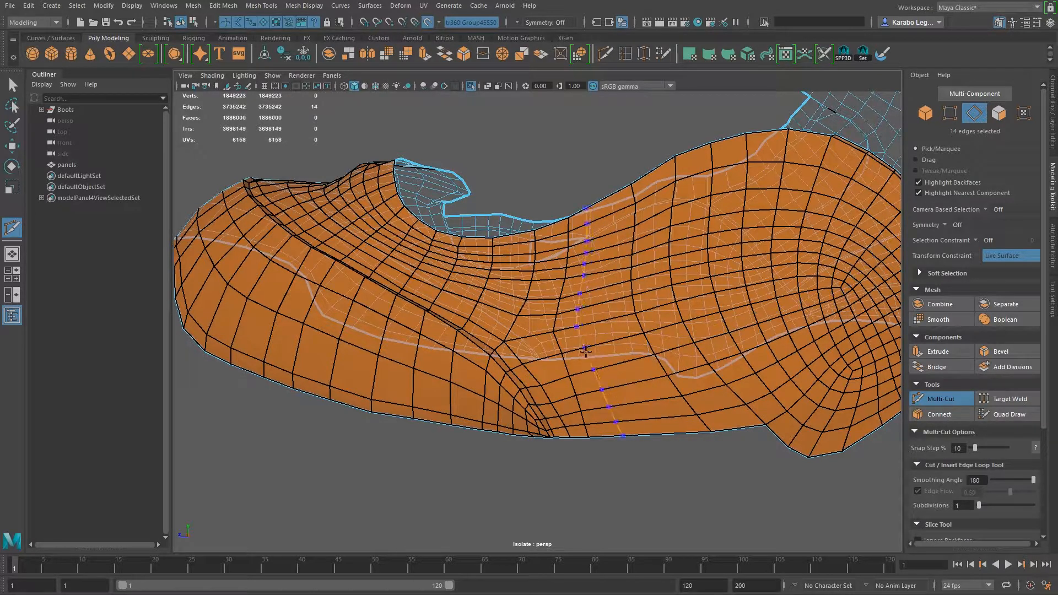
Step: Insert two vertical edge loops with Multi-Cut through the wide quads behind the toe cap
ctrl+click(618, 340)
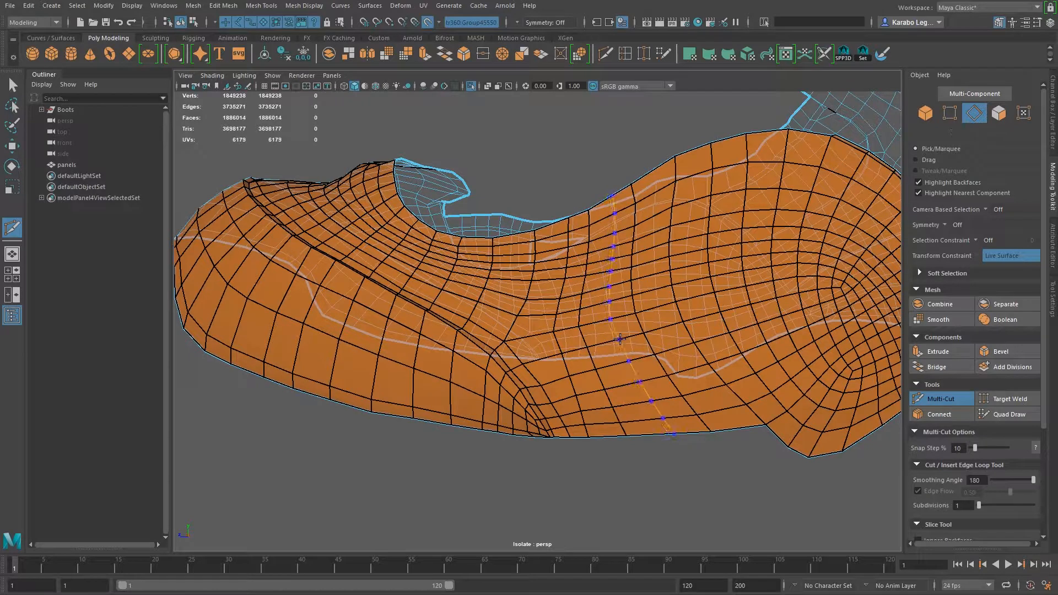
ctrl+click(619, 339)
alt+drag(656, 379, 691, 413)
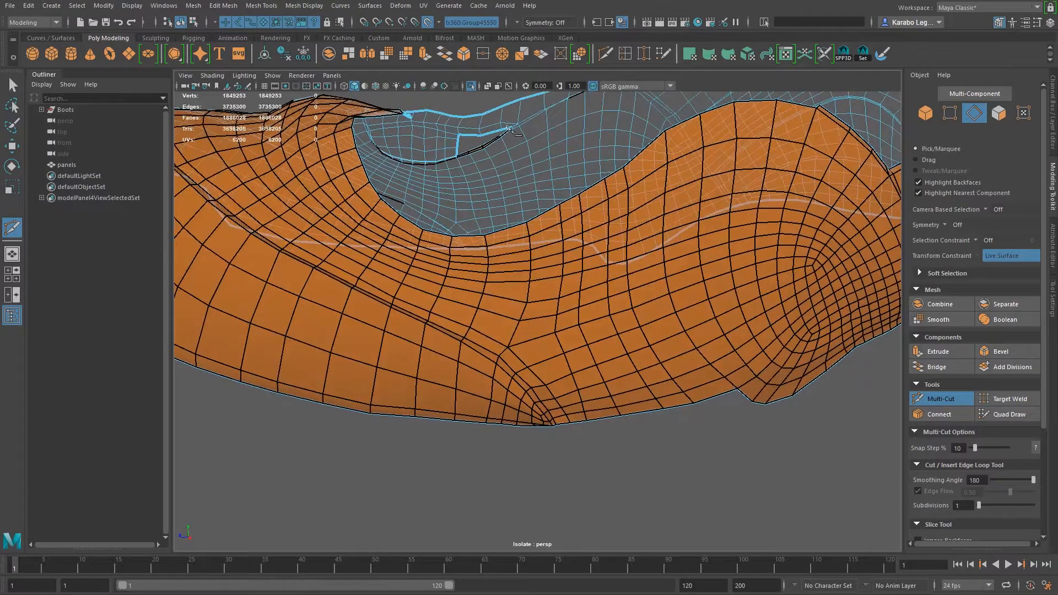
alt+drag(574, 287, 556, 307)
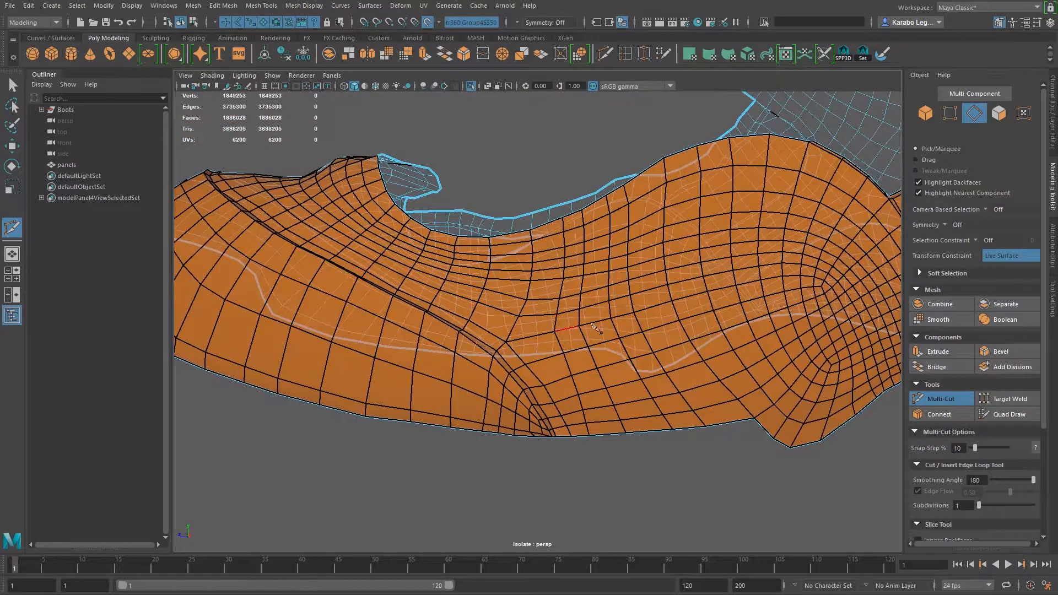
Step: Return to Quad Draw and turn off isolation so the boot scan shows again under the panels mesh
click(993, 412)
alt+drag(551, 276, 563, 222)
key(ctrl+1)
alt+middle_drag(563, 259, 573, 203)
scroll(586, 376, up, 2)
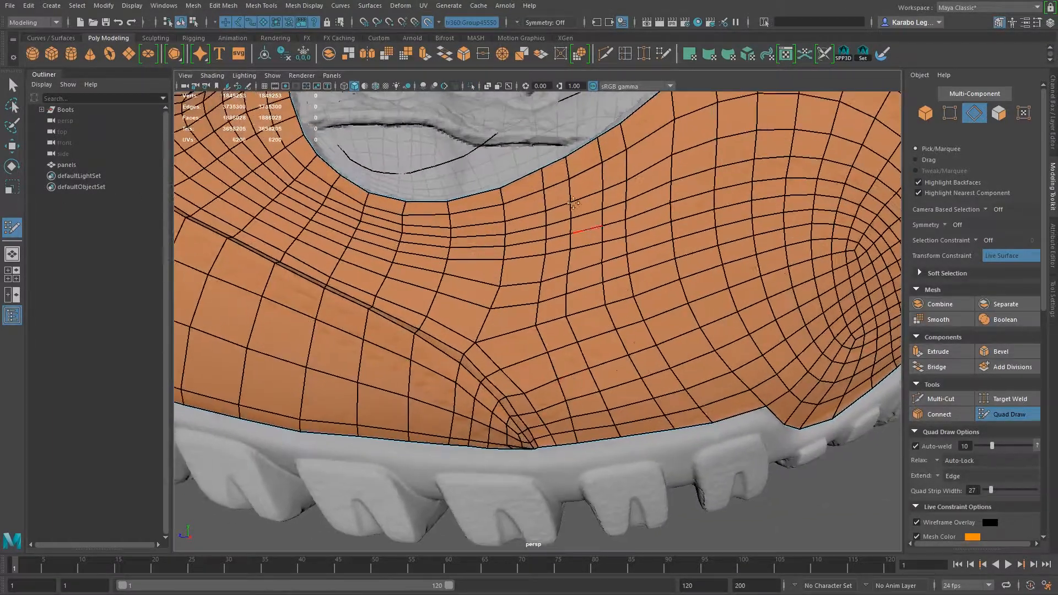
Step: Insert one more vertical edge loop with Quad Draw through the wide quads of the side panel above the sole
alt+drag(666, 384, 641, 362)
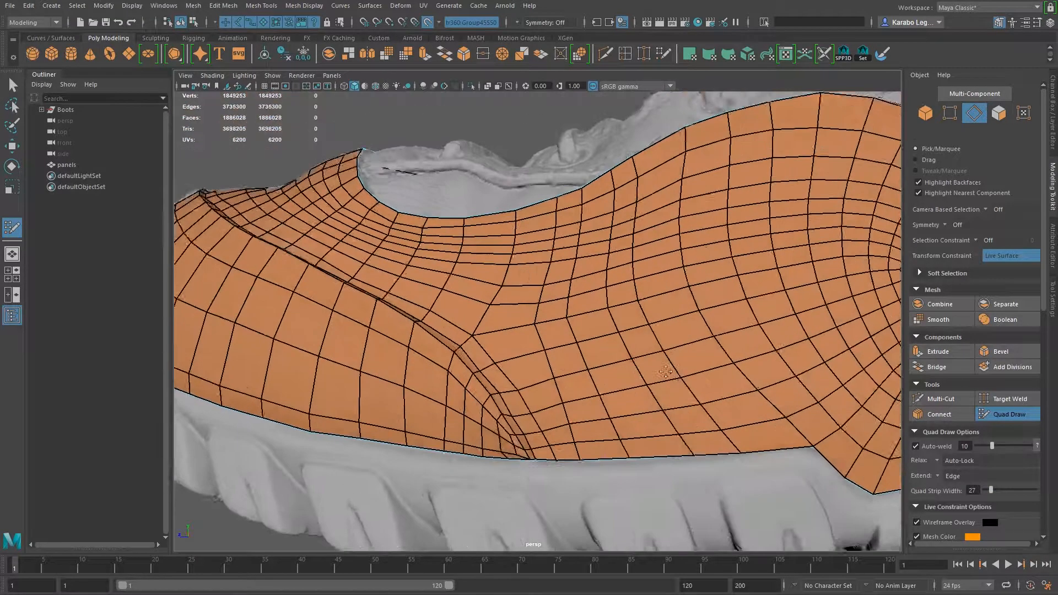
scroll(641, 362, down, 1)
alt+drag(689, 405, 671, 374)
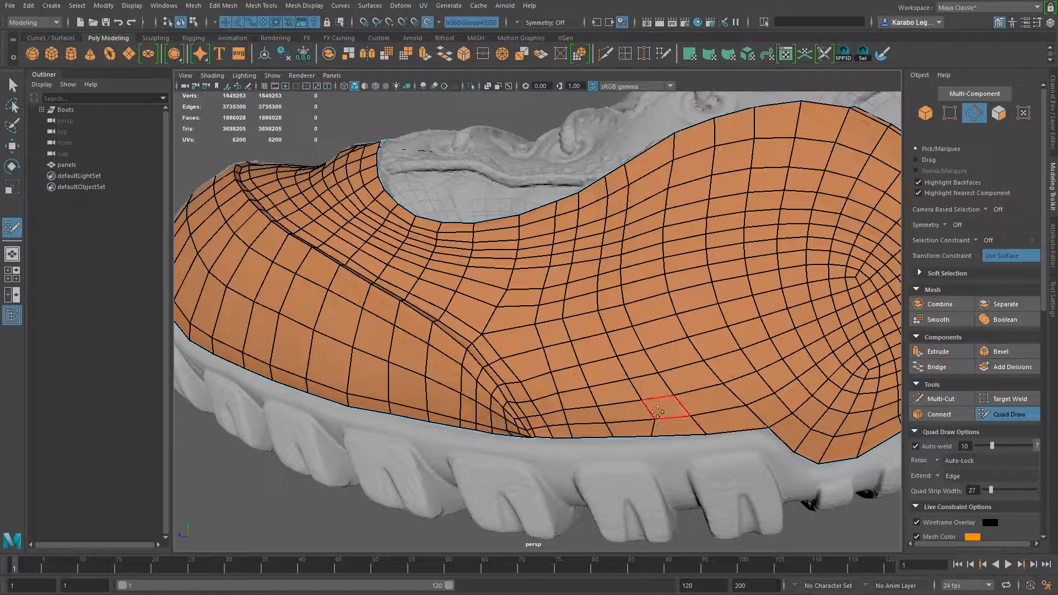
mouse_move(642, 403)
alt+mouse_down()
mouse_move(642, 453)
mouse_move(643, 409)
alt+mouse_up()
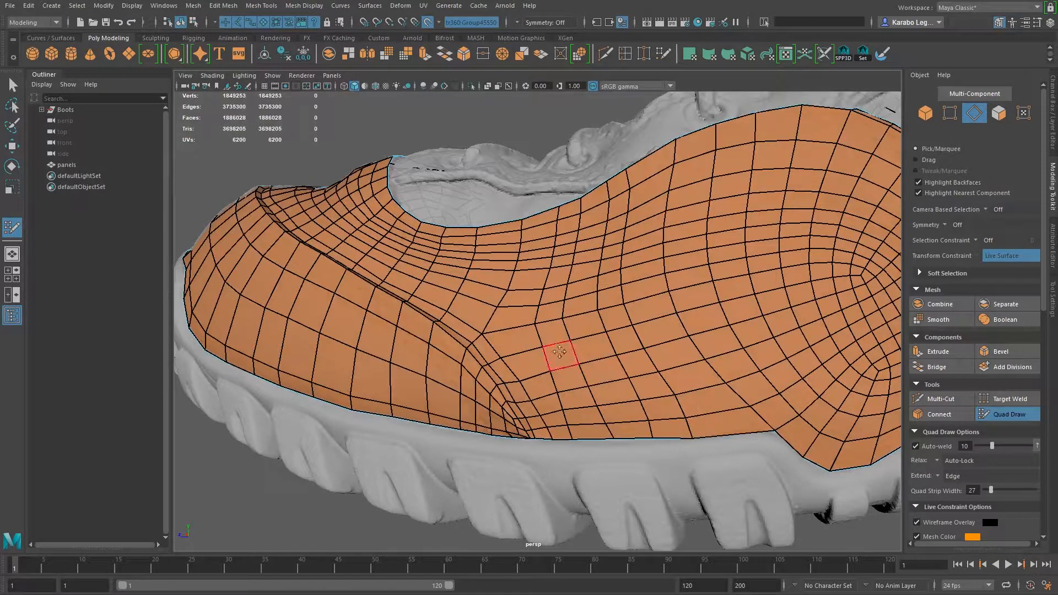
ctrl+click(698, 393)
Step: Relax the quads around the front of the boot opening and behind the toe cap down to the sole
alt+right_drag(684, 387, 481, 124)
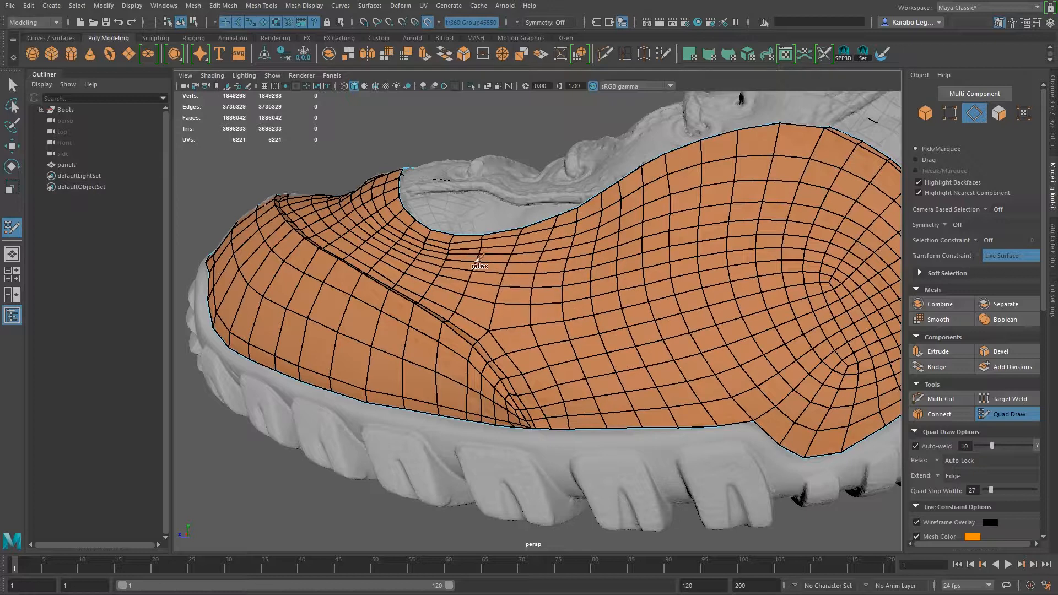
alt+drag(538, 276, 562, 300)
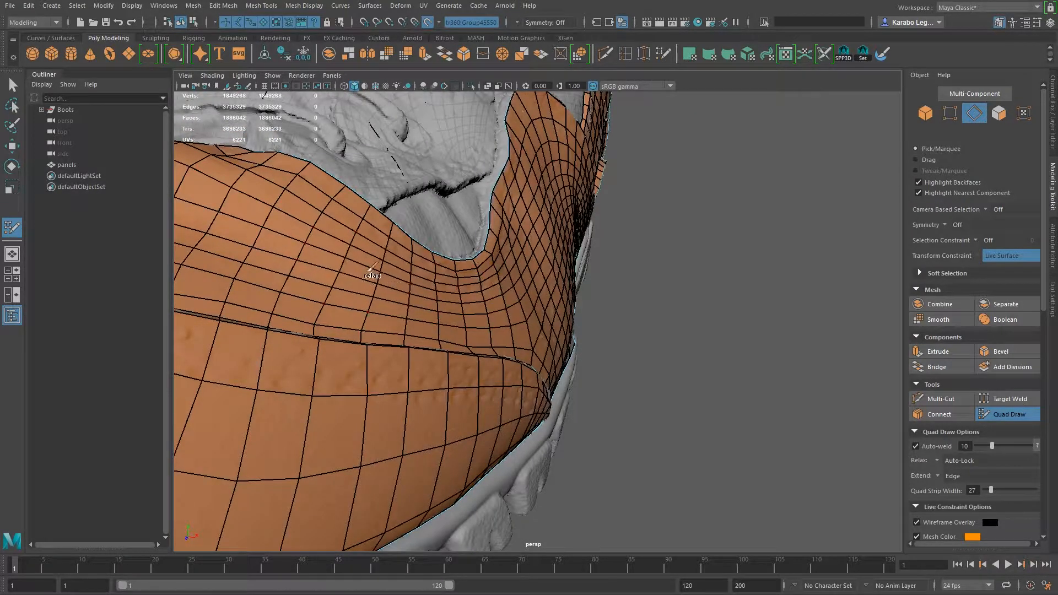
mouse_move(317, 247)
shift+mouse_down()
mouse_move(455, 296)
mouse_move(509, 292)
shift+mouse_up()
alt+drag(573, 288, 505, 292)
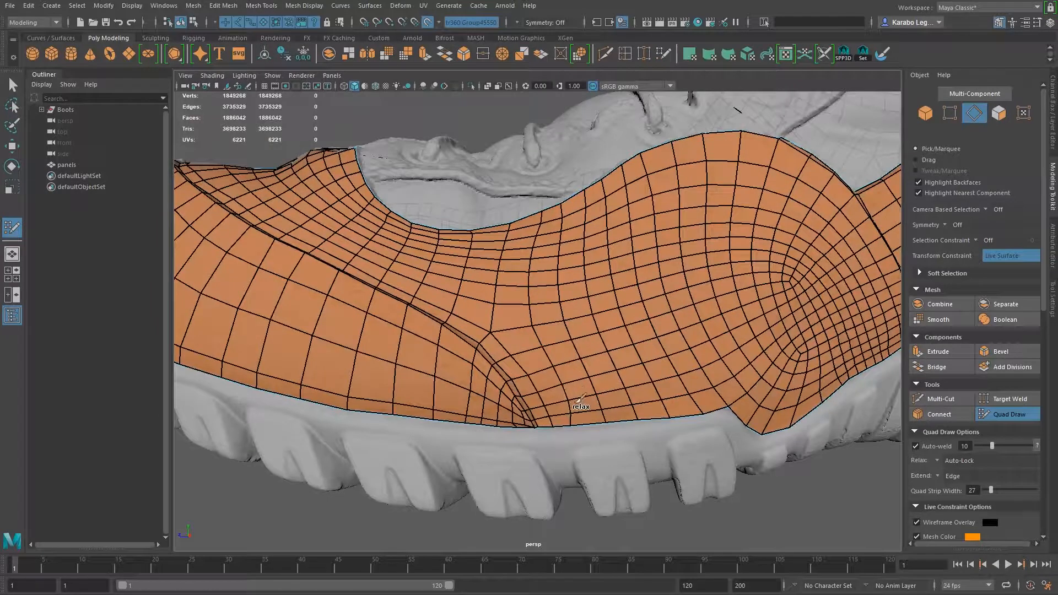
shift+drag(576, 404, 580, 408)
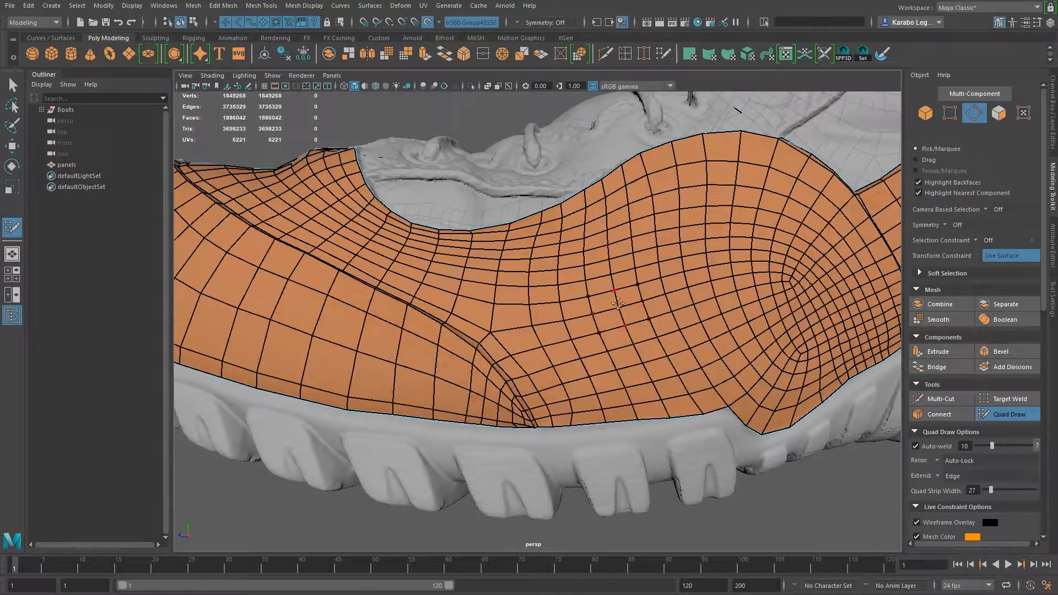
scroll(533, 368, up, 5)
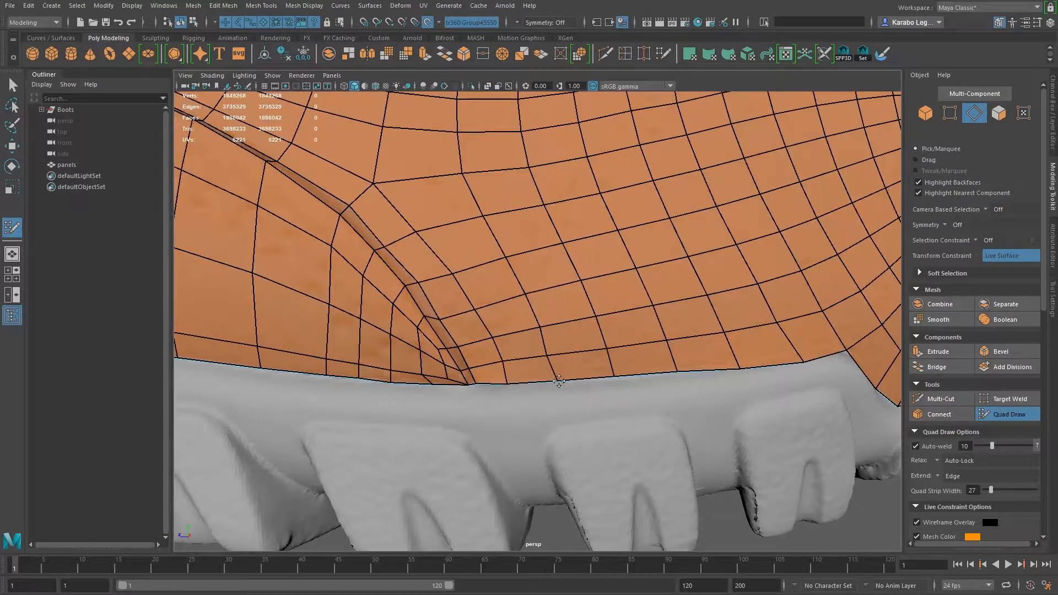
scroll(672, 340, down, 5)
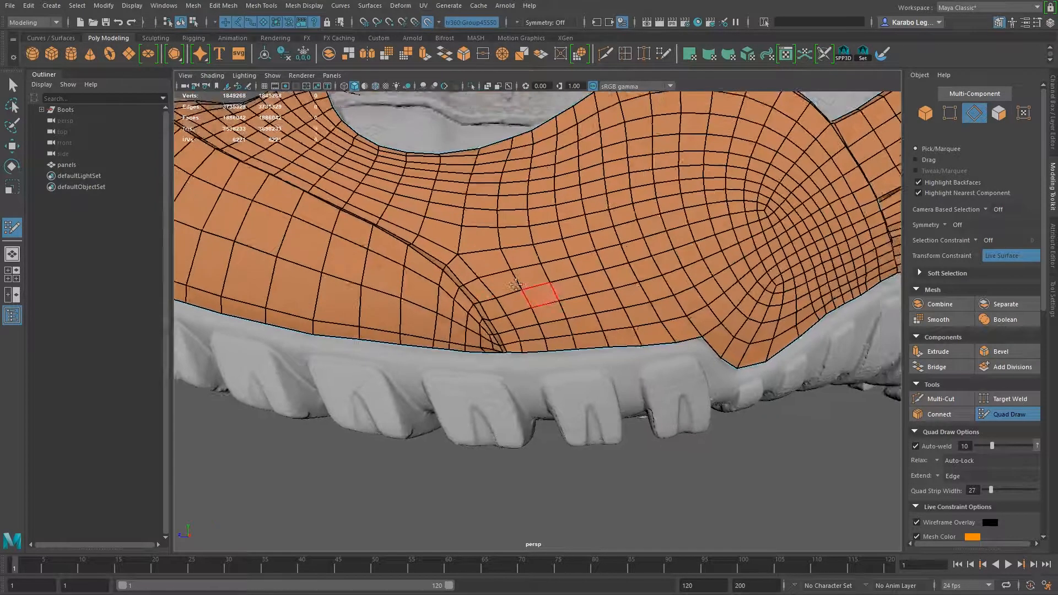
mouse_move(617, 290)
alt+mouse_down()
mouse_move(617, 263)
mouse_move(557, 279)
mouse_move(562, 339)
mouse_move(522, 249)
mouse_move(544, 247)
mouse_move(547, 281)
alt+mouse_up()
scroll(559, 302, up, 5)
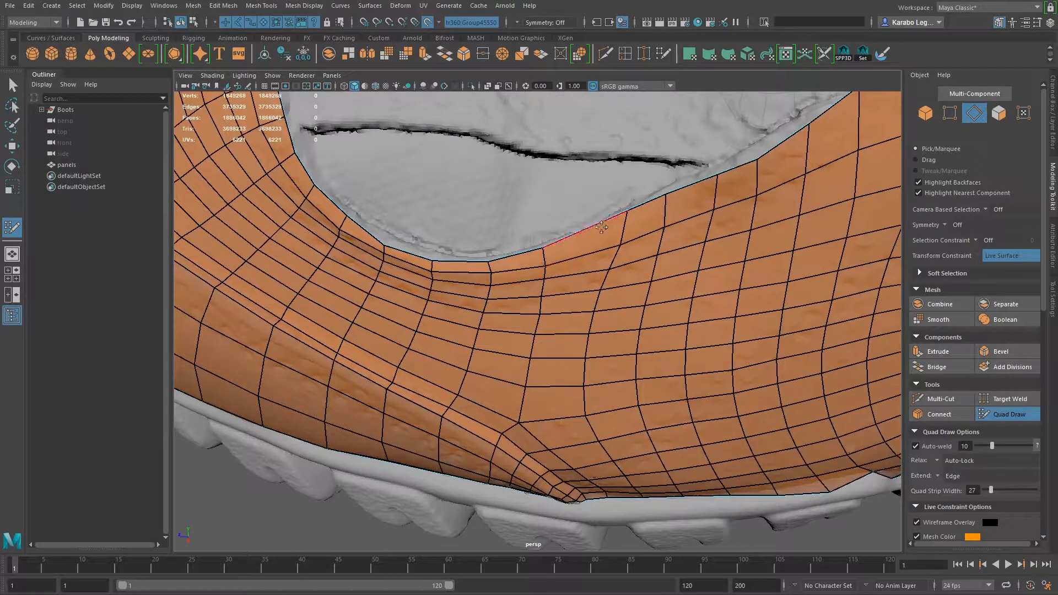
Step: Shift the border vertices along the rising edge of the boot opening and the inner vertices below to even out the side quads
mouse_move(627, 212)
mouse_down()
mouse_move(596, 224)
mouse_move(605, 248)
mouse_move(595, 250)
mouse_move(595, 273)
mouse_up()
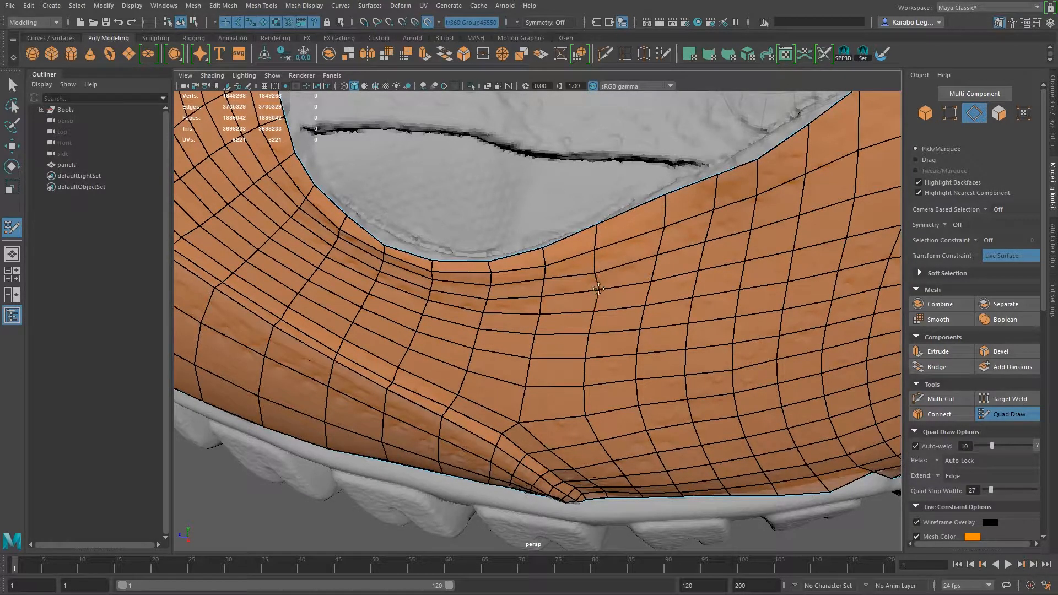
mouse_move(666, 205)
mouse_down()
mouse_move(649, 214)
mouse_move(651, 252)
mouse_up()
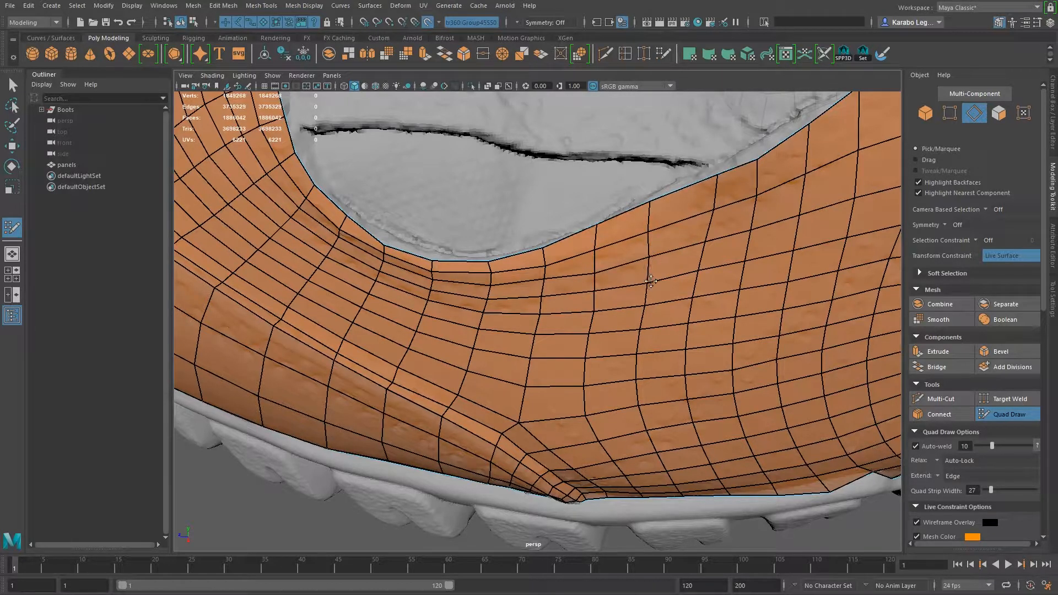
mouse_move(716, 180)
mouse_down()
mouse_move(697, 186)
mouse_move(698, 217)
mouse_up()
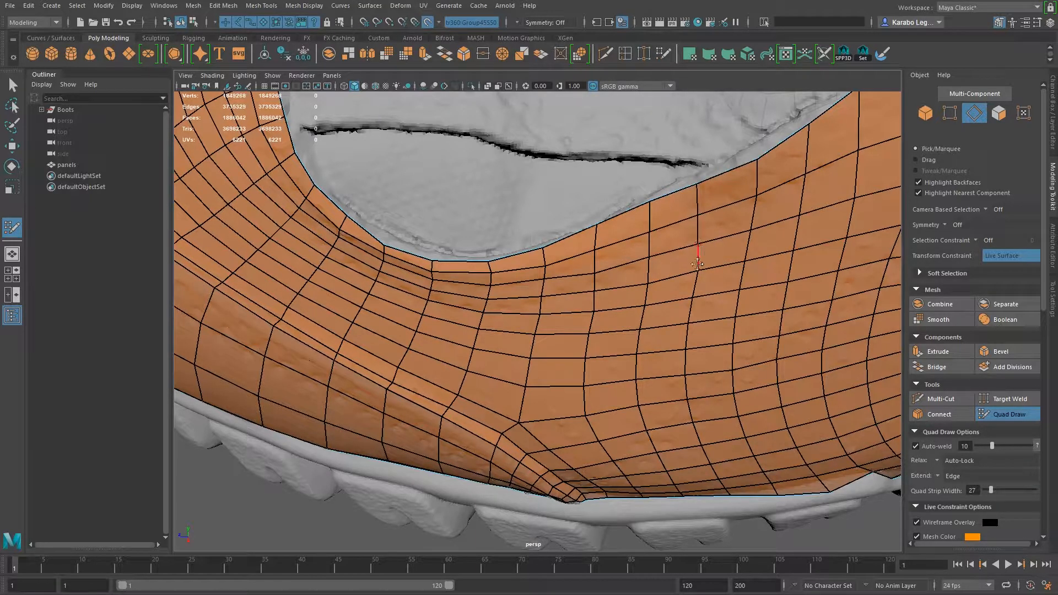
drag(757, 160, 748, 154)
drag(701, 186, 698, 181)
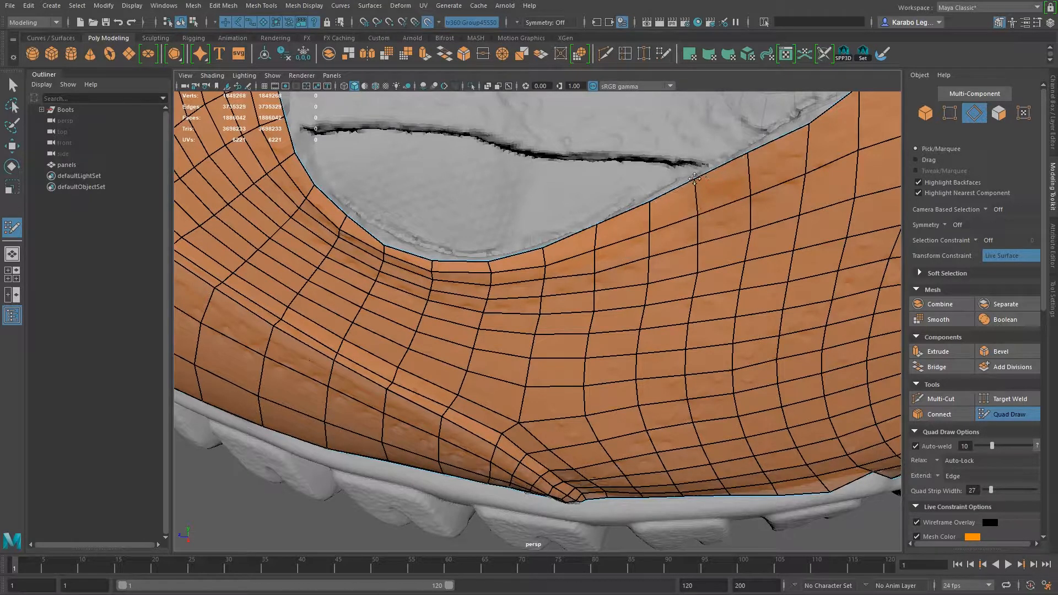
drag(751, 231, 746, 232)
Step: Examine the quad flow between the toe cap, the front of the boot opening and the side panel from several angles
alt+drag(697, 270, 727, 209)
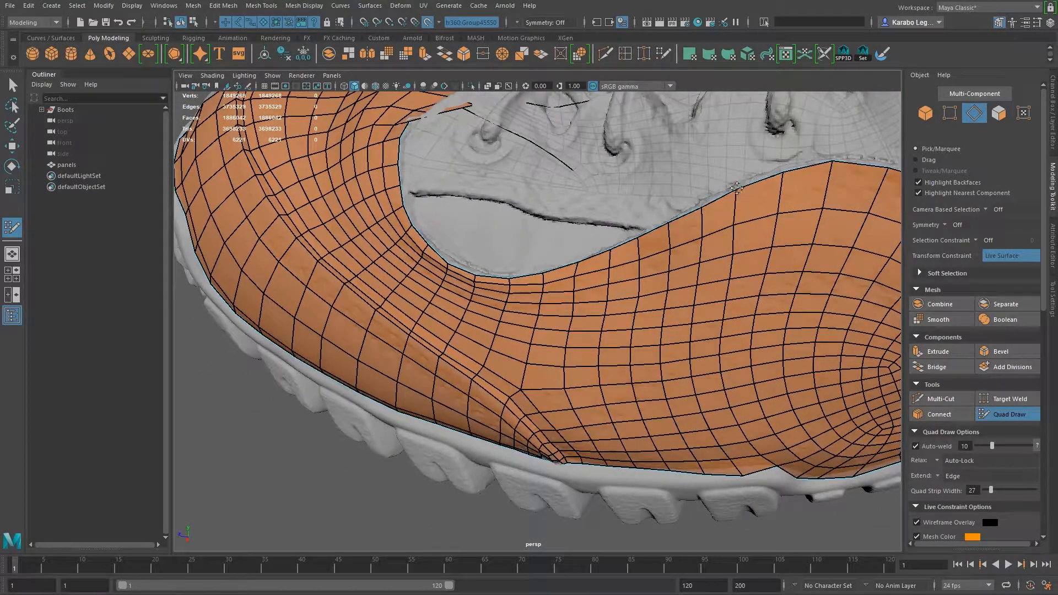
mouse_move(766, 237)
alt+mouse_down()
mouse_move(839, 282)
mouse_move(829, 267)
alt+mouse_up()
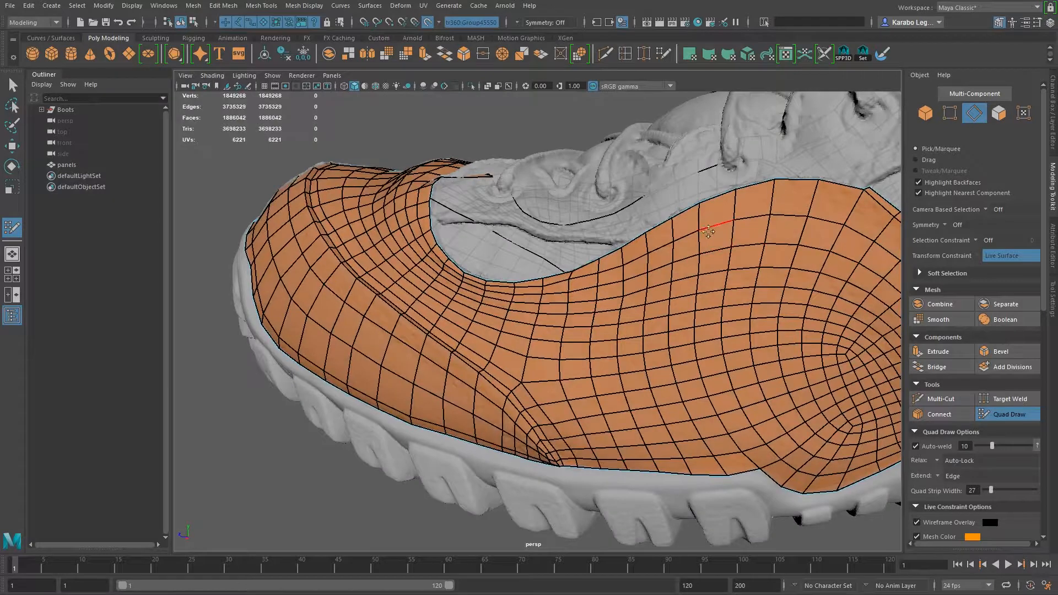
alt+right_drag(723, 275, 650, 206)
alt+drag(650, 206, 633, 254)
alt+middle_drag(608, 288, 722, 275)
alt+right_drag(722, 276, 766, 325)
alt+middle_drag(766, 325, 571, 334)
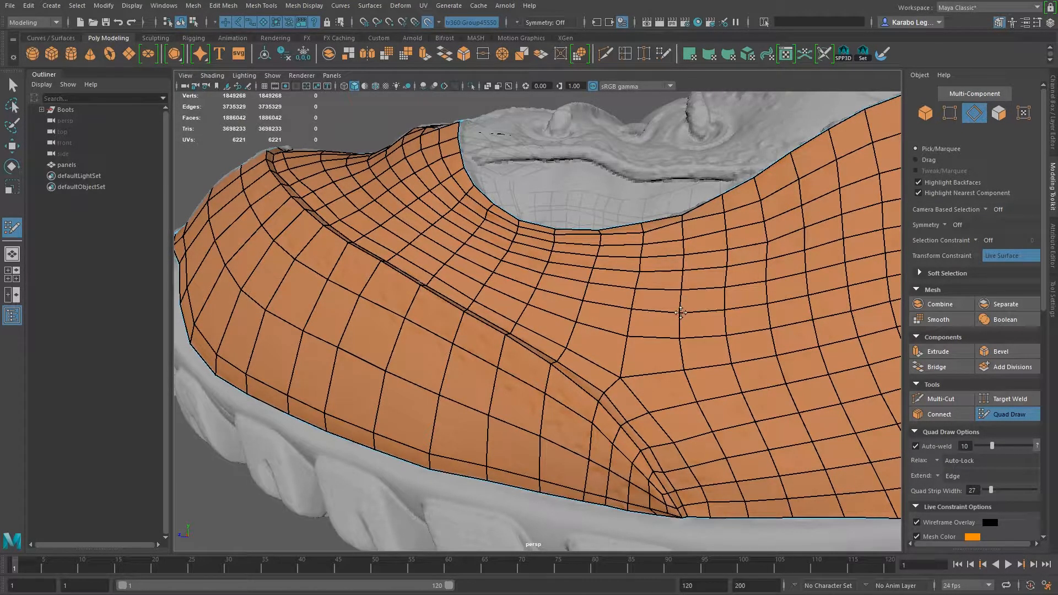
Step: Even out the spacing of the border vertices along the lowest curve of the boot opening
alt+right_drag(740, 334, 596, 258)
alt+right_drag(661, 265, 725, 280)
alt+middle_drag(724, 280, 665, 339)
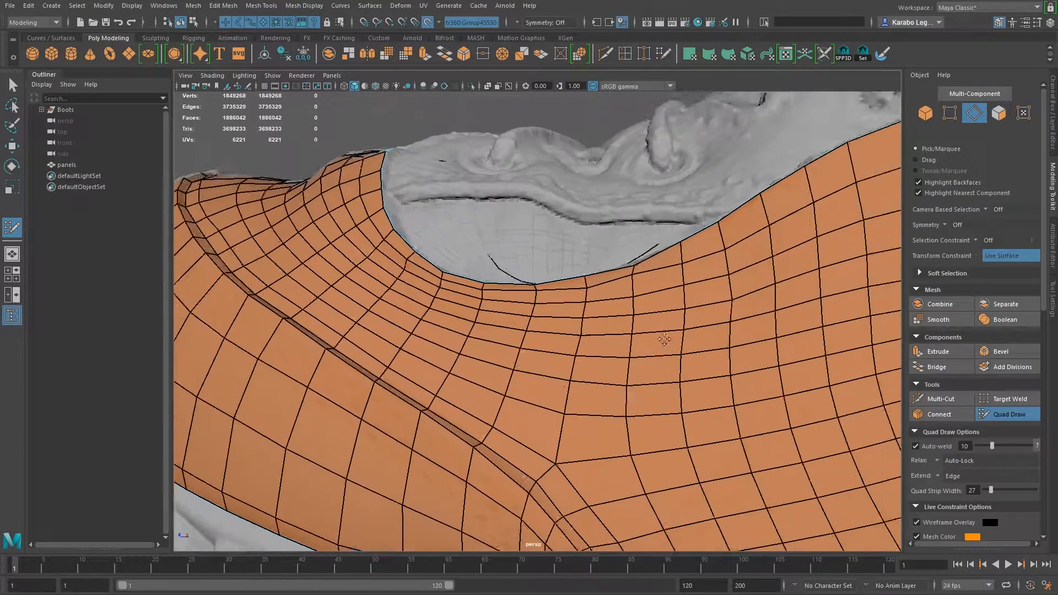
alt+right_drag(664, 339, 732, 283)
drag(647, 275, 604, 304)
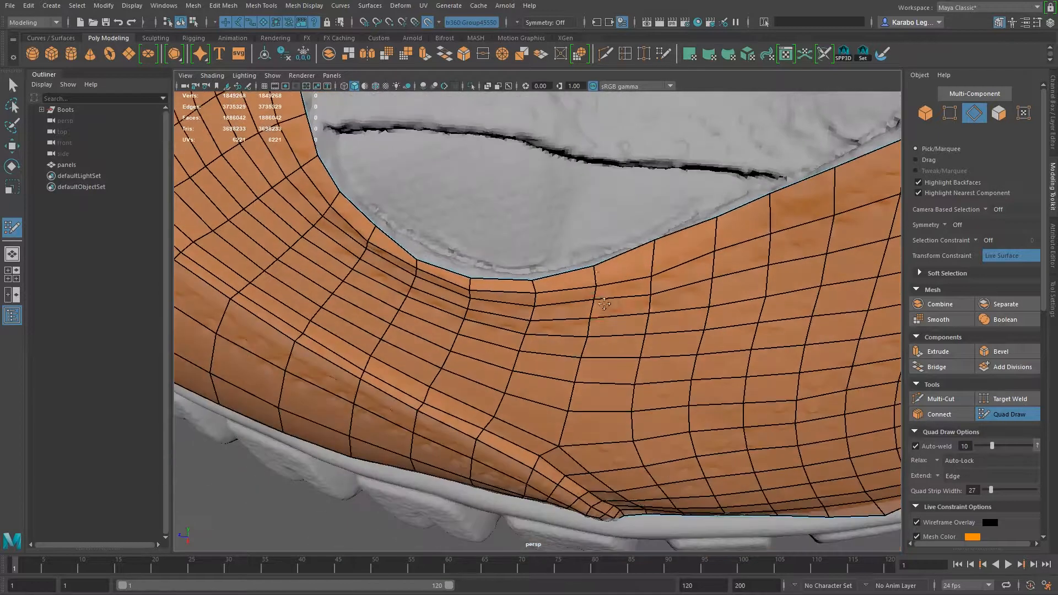
drag(655, 245, 597, 282)
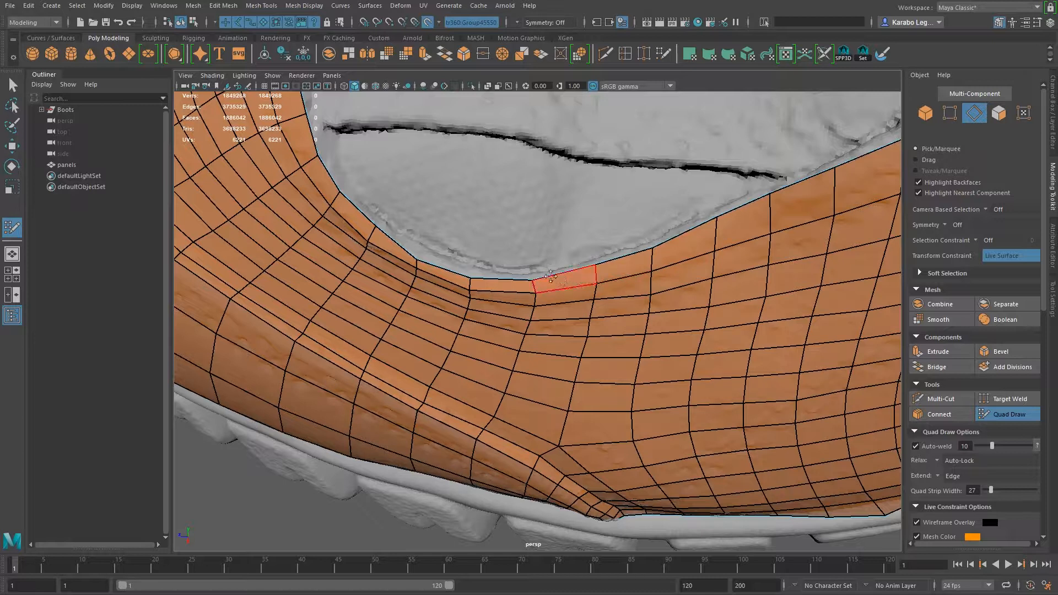
drag(530, 282, 423, 253)
Step: Examine the panels mesh over the whole boot from the side
alt+right_drag(666, 316, 517, 255)
alt+drag(517, 255, 597, 274)
alt+middle_drag(597, 274, 467, 327)
alt+drag(466, 326, 617, 352)
alt+right_drag(655, 375, 571, 362)
alt+drag(571, 362, 602, 367)
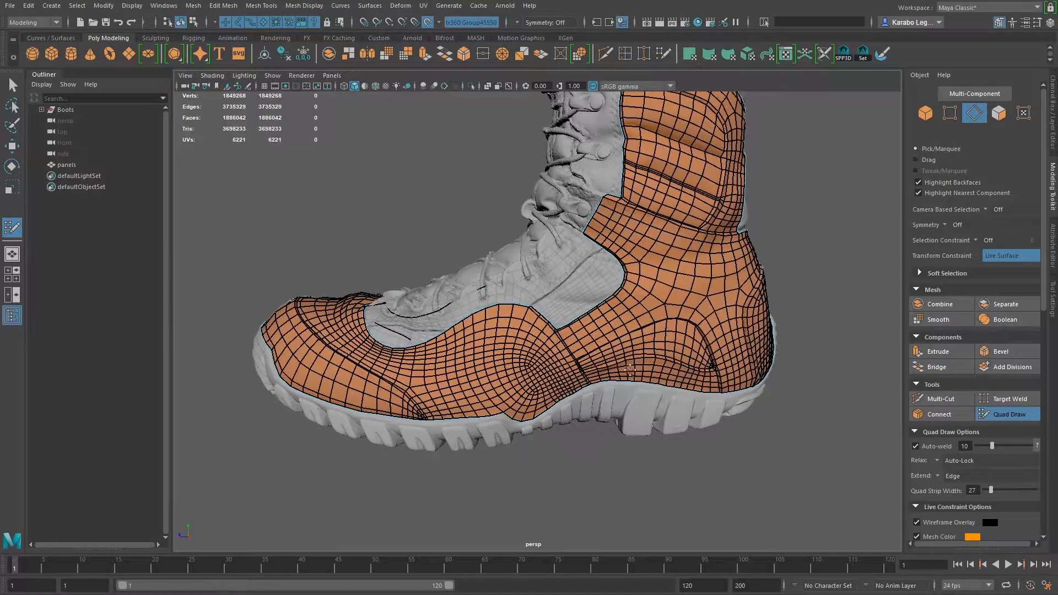
Step: Reposition the side panel's border vertices along the sole, around the pointed corner below the dense curved quads
alt+right_drag(570, 352, 651, 360)
alt+middle_drag(537, 374, 563, 370)
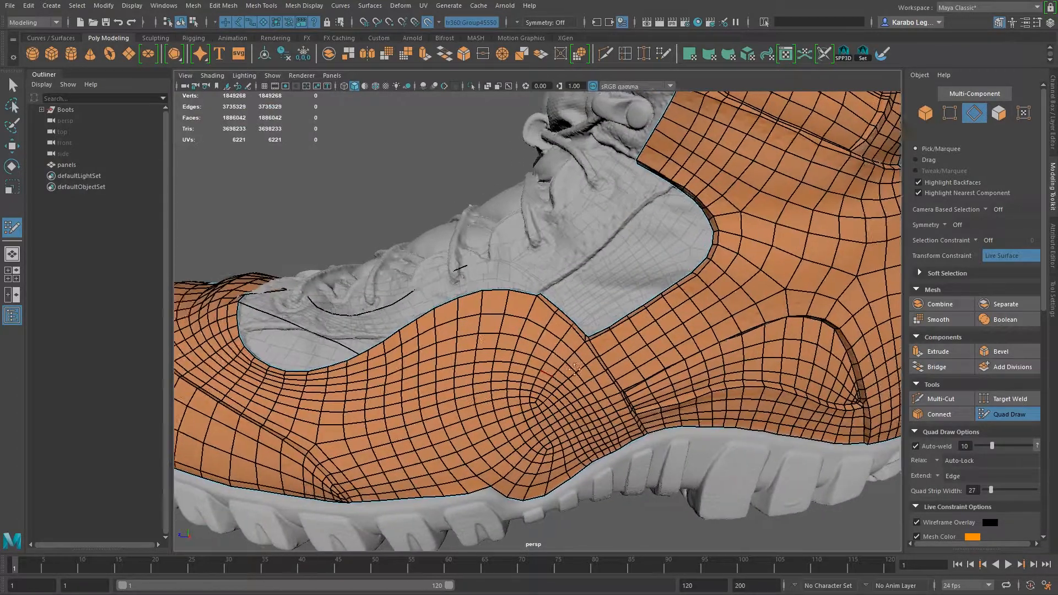
alt+right_drag(563, 370, 612, 375)
alt+middle_drag(578, 407, 537, 264)
alt+right_drag(518, 347, 579, 351)
alt+drag(579, 351, 567, 434)
drag(566, 392, 561, 380)
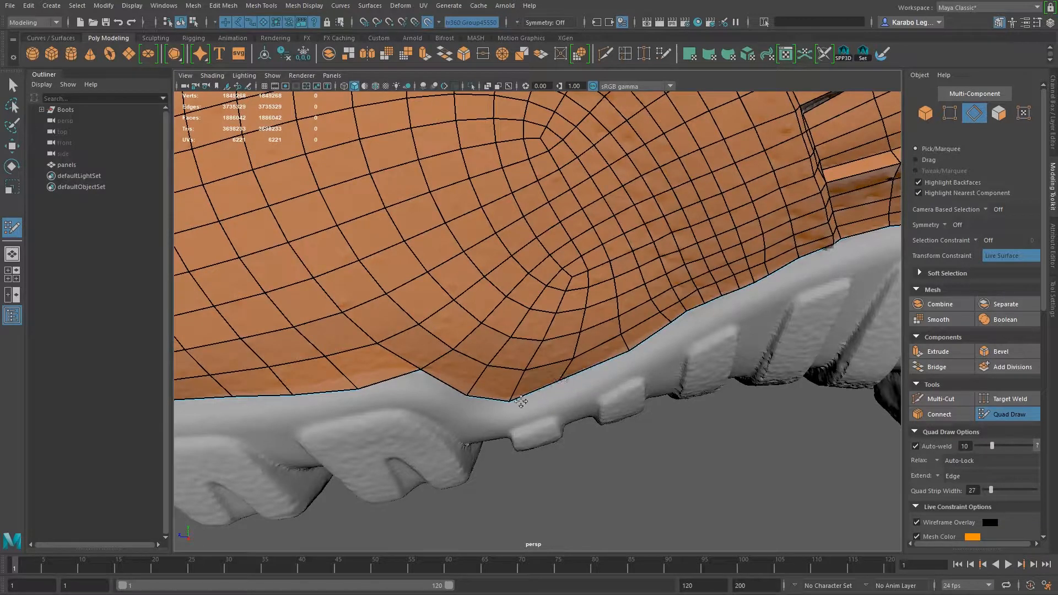
drag(465, 392, 468, 384)
drag(629, 351, 627, 347)
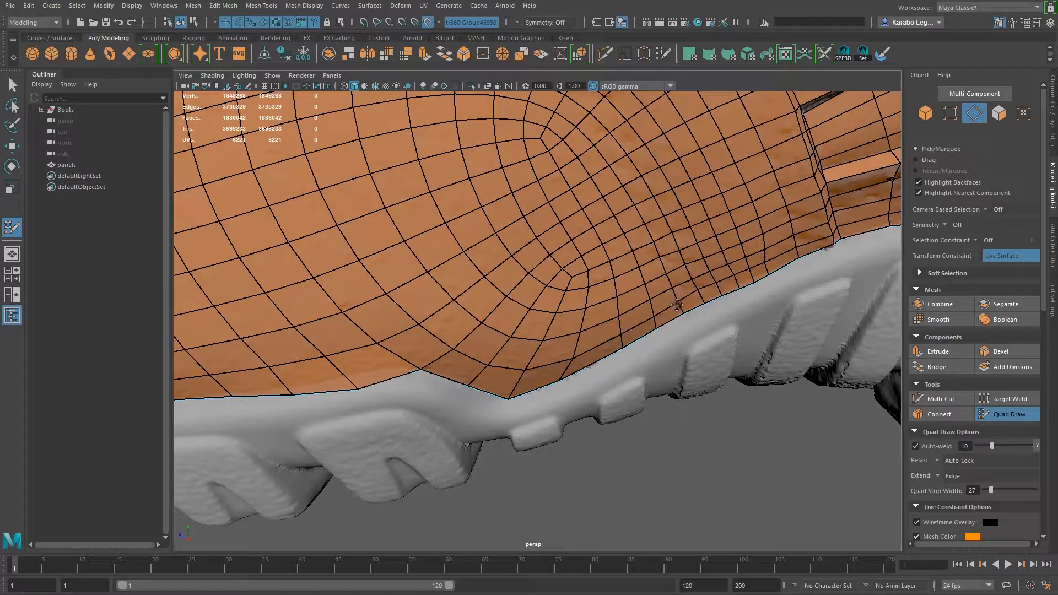
Step: Even out the dense quads above the sole next to the side seam, adjusting both border and interior vertices
alt+right_drag(731, 293, 677, 298)
alt+drag(678, 297, 691, 314)
alt+right_drag(691, 314, 735, 316)
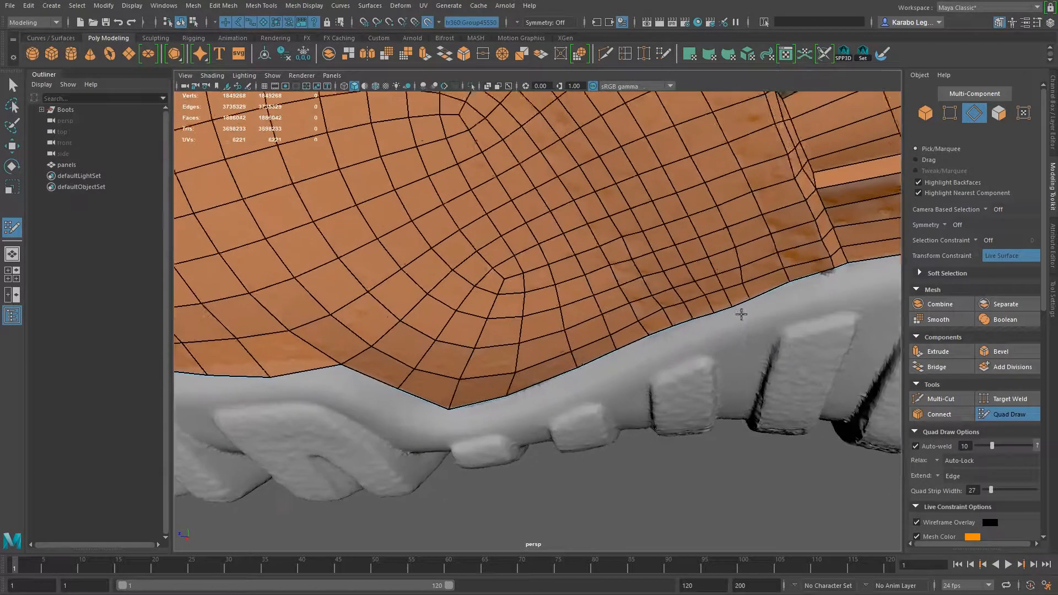
alt+middle_drag(735, 316, 657, 350)
alt+drag(657, 350, 647, 357)
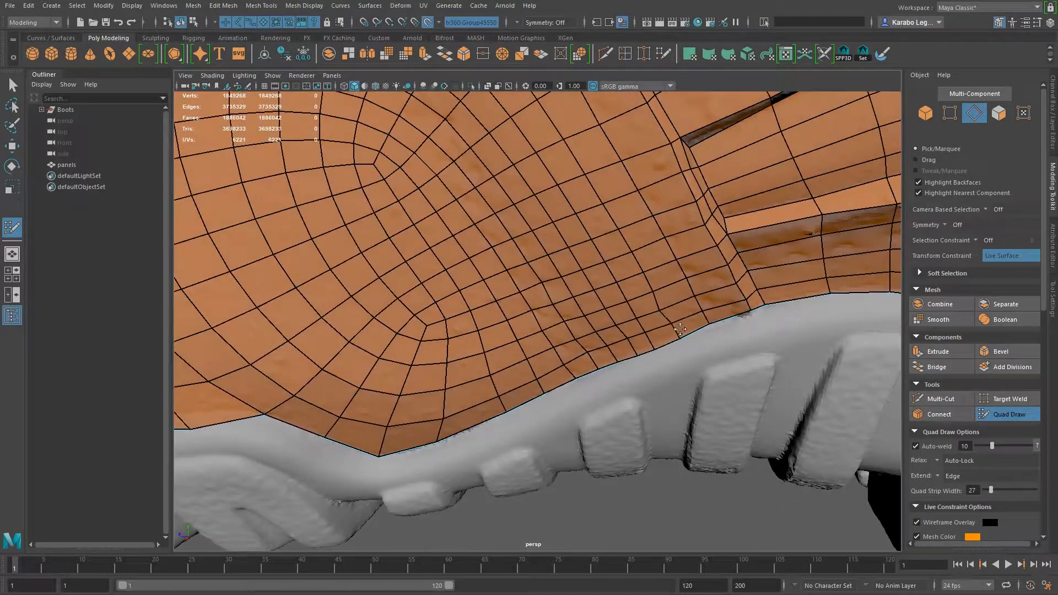
alt+drag(665, 306, 662, 363)
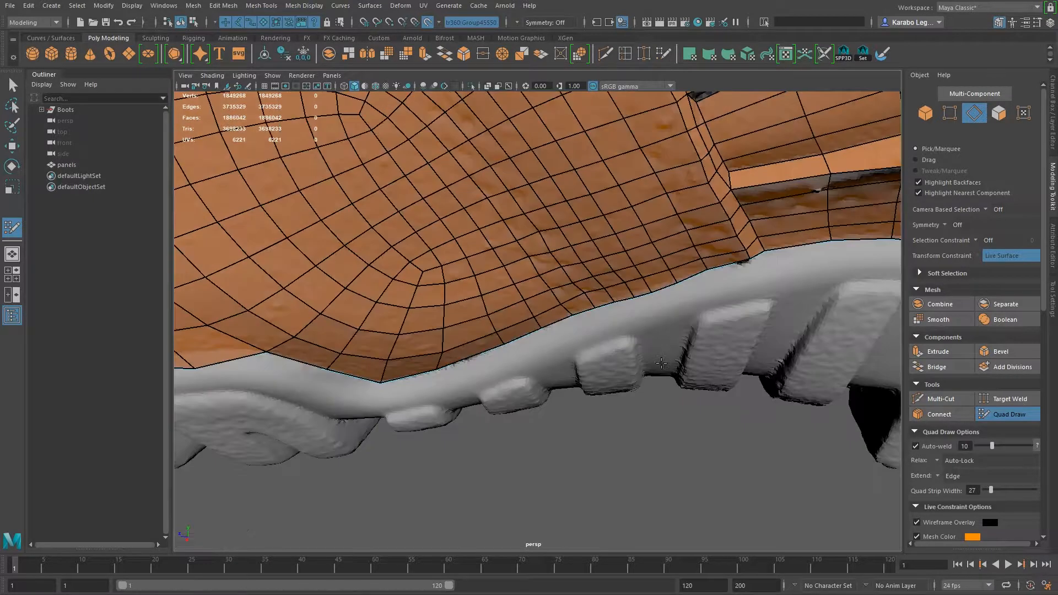
alt+right_drag(639, 303, 709, 318)
alt+middle_drag(710, 318, 702, 337)
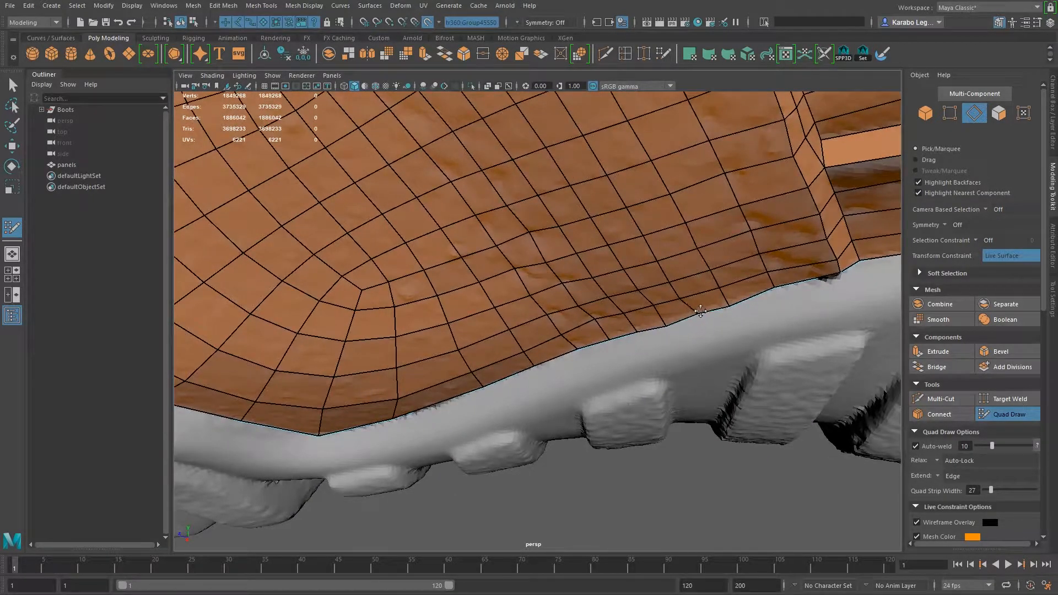
drag(675, 293, 687, 298)
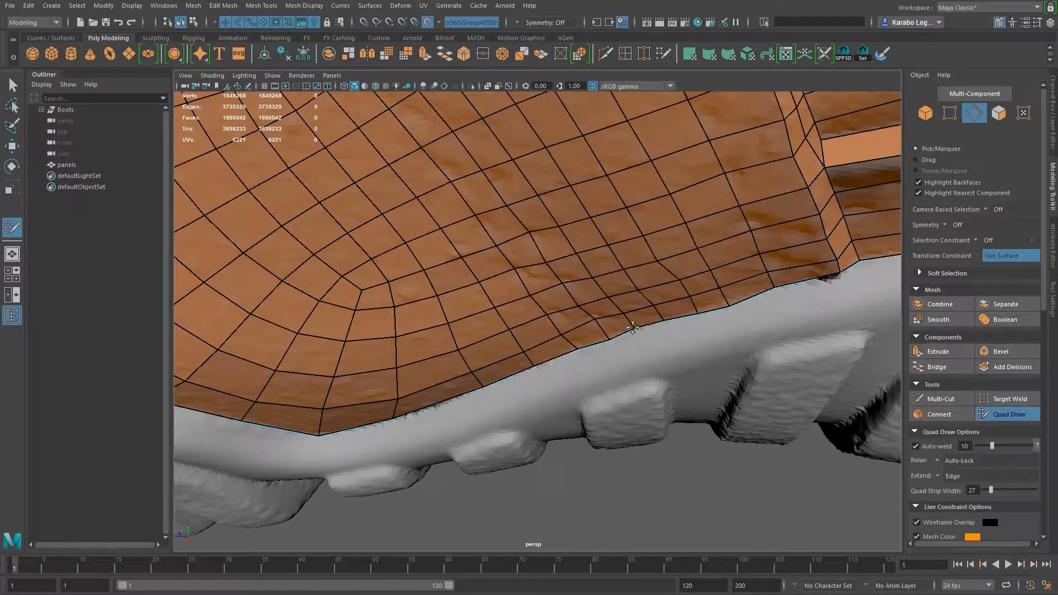
scroll(644, 318, up, 5)
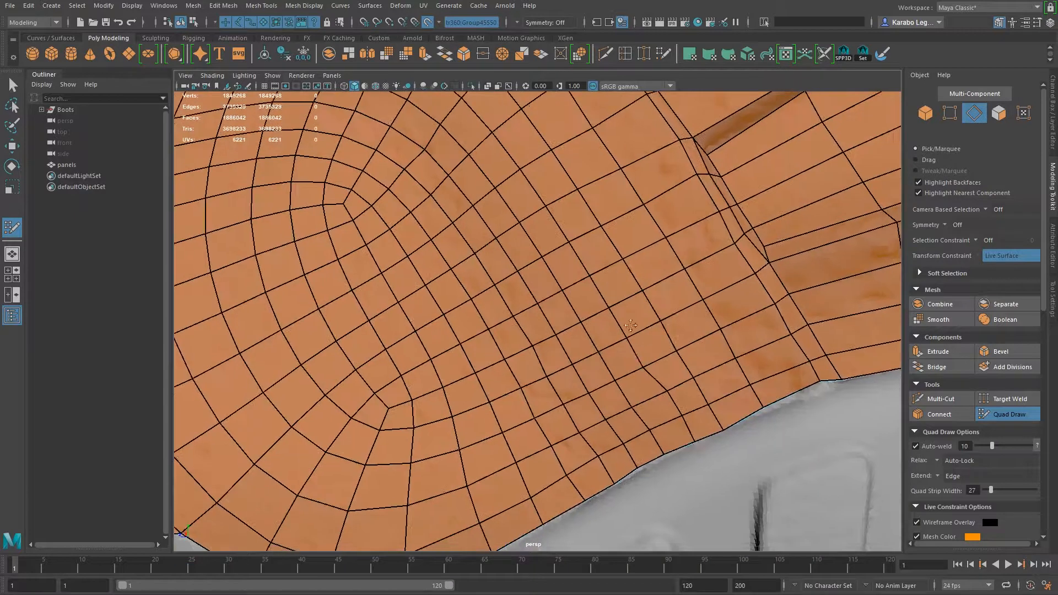
drag(634, 356, 639, 354)
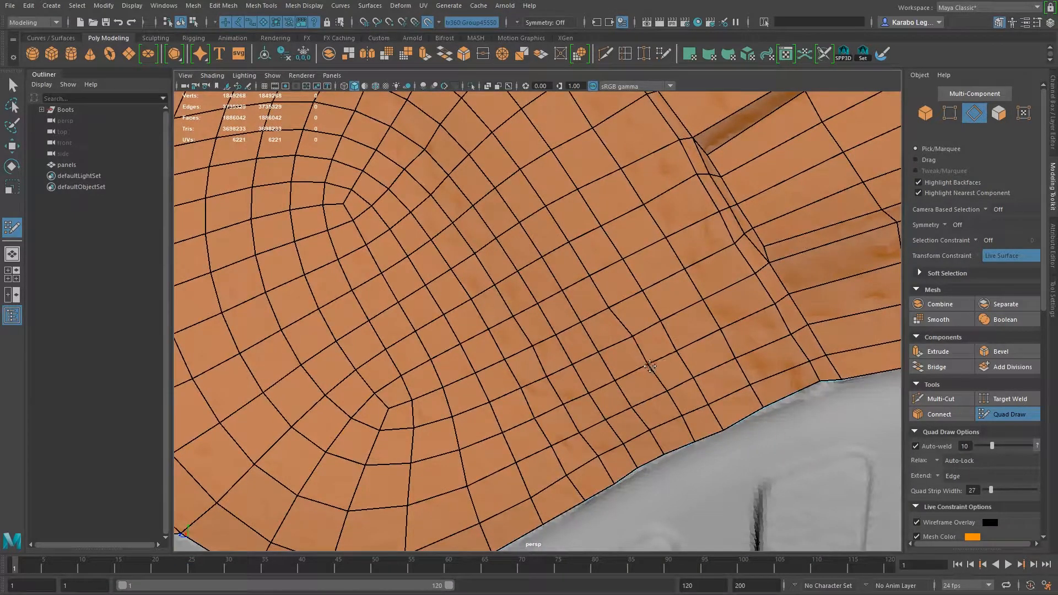
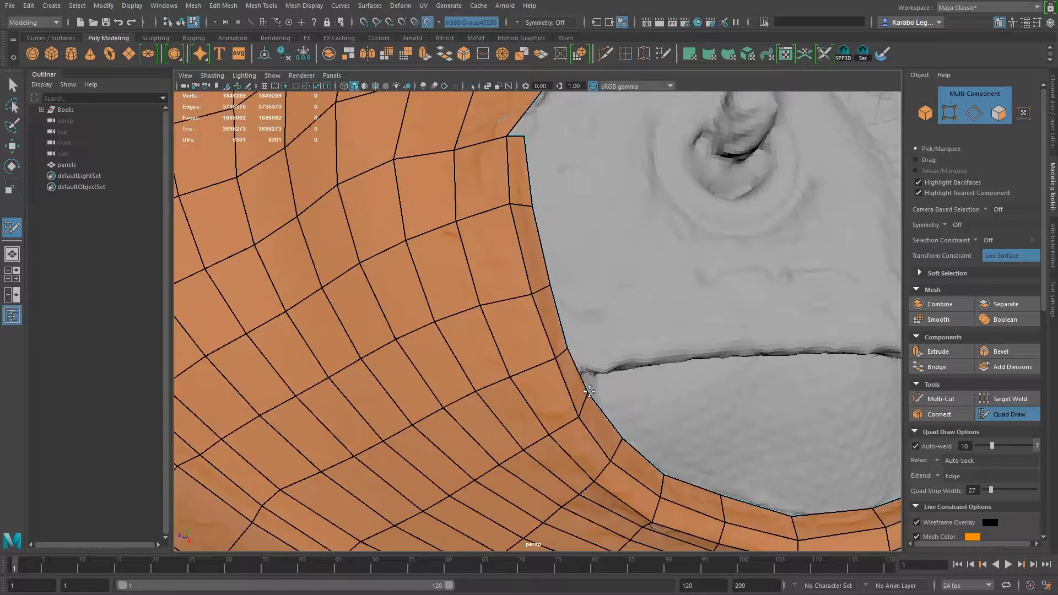
Step: Examine the mesh around the front of the boot opening, the toe cap and the side panel from several angles
alt+right_drag(700, 423, 688, 243)
alt+drag(688, 242, 716, 298)
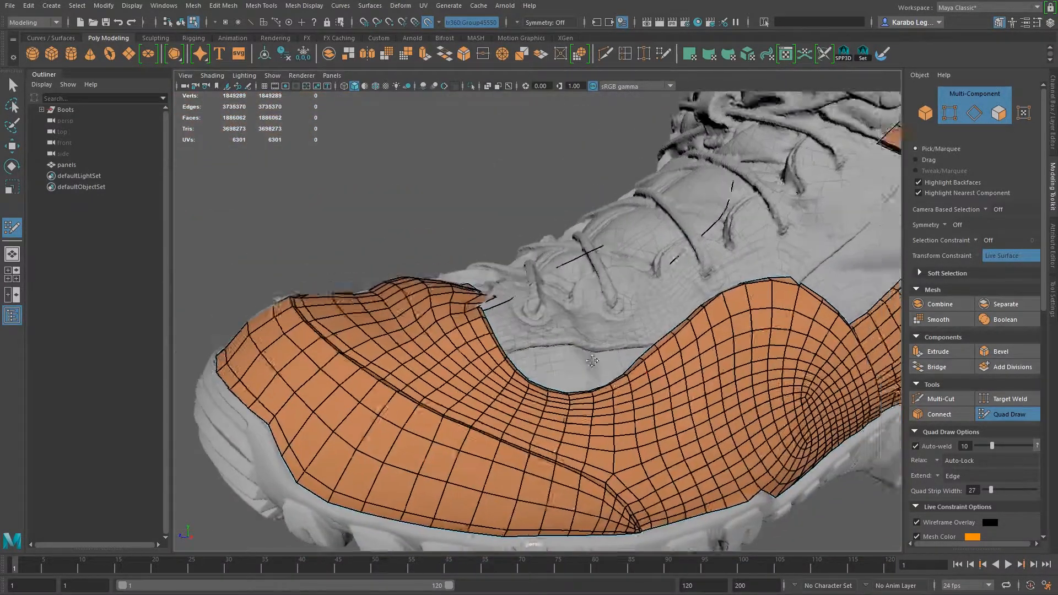
alt+right_drag(716, 297, 818, 454)
alt+drag(818, 454, 613, 444)
alt+middle_drag(537, 507, 569, 391)
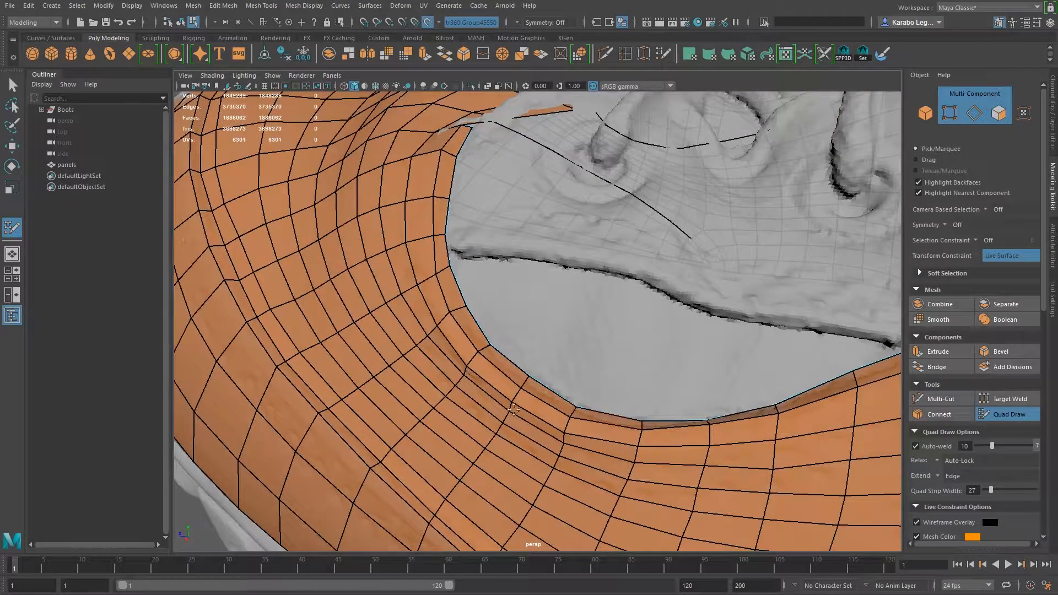
alt+right_drag(663, 382, 463, 248)
alt+drag(462, 248, 549, 224)
alt+drag(592, 396, 380, 463)
alt+right_drag(353, 380, 468, 386)
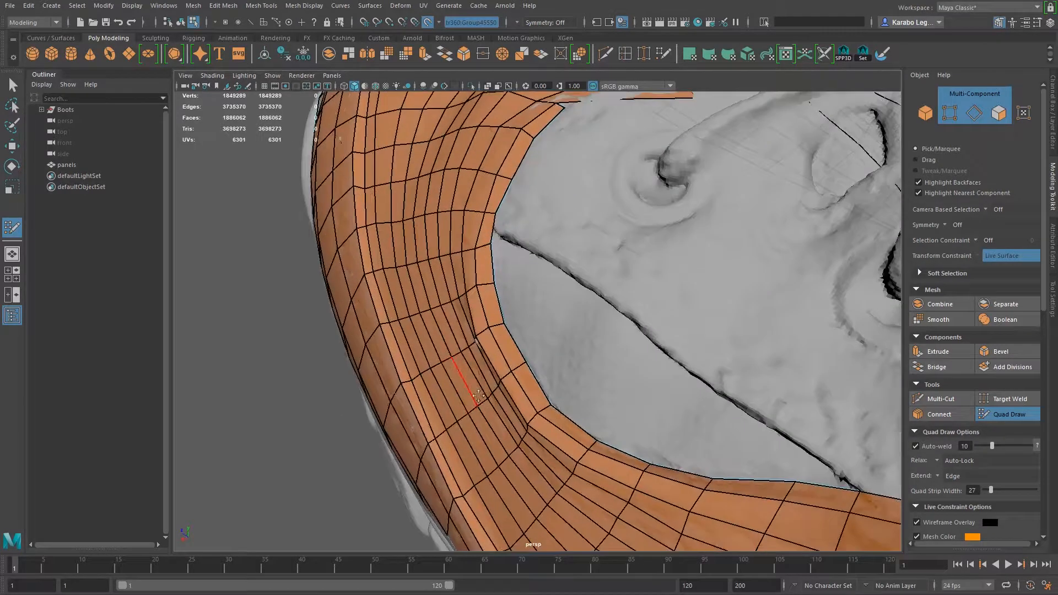
alt+drag(541, 392, 505, 347)
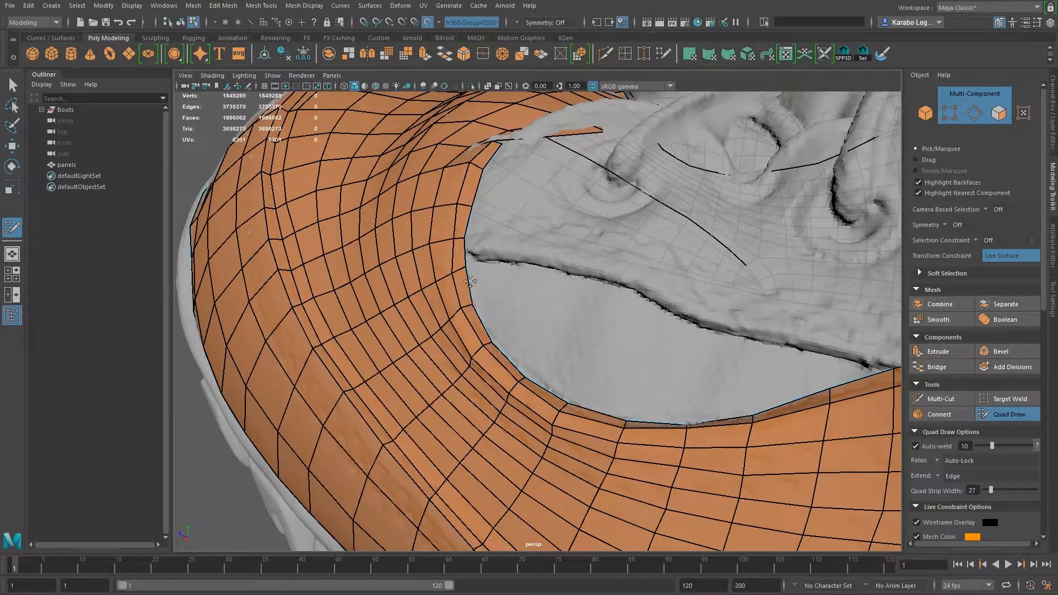
alt+drag(500, 293, 547, 277)
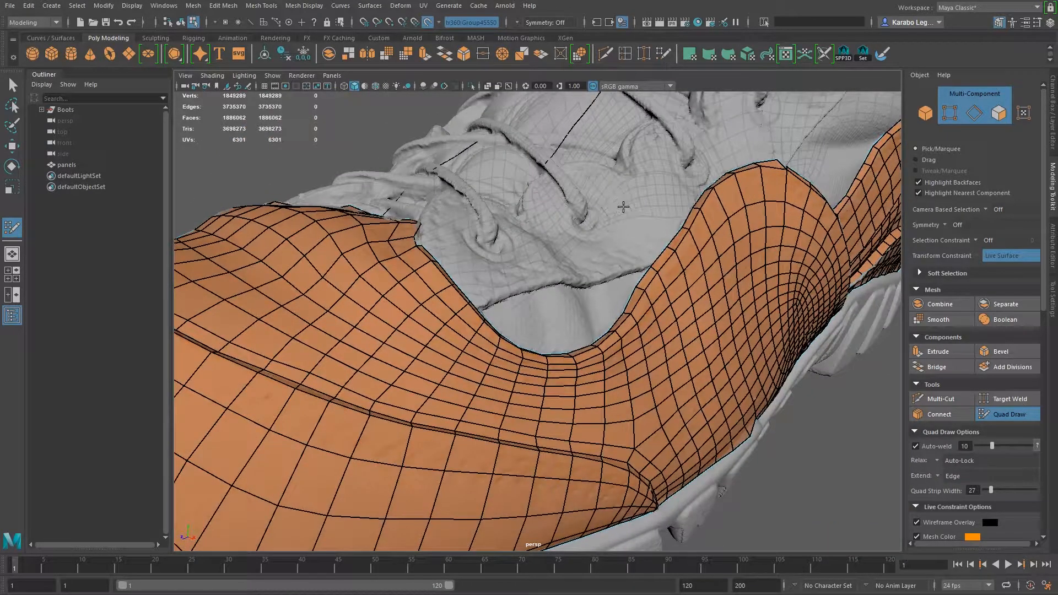
alt+drag(727, 279, 670, 314)
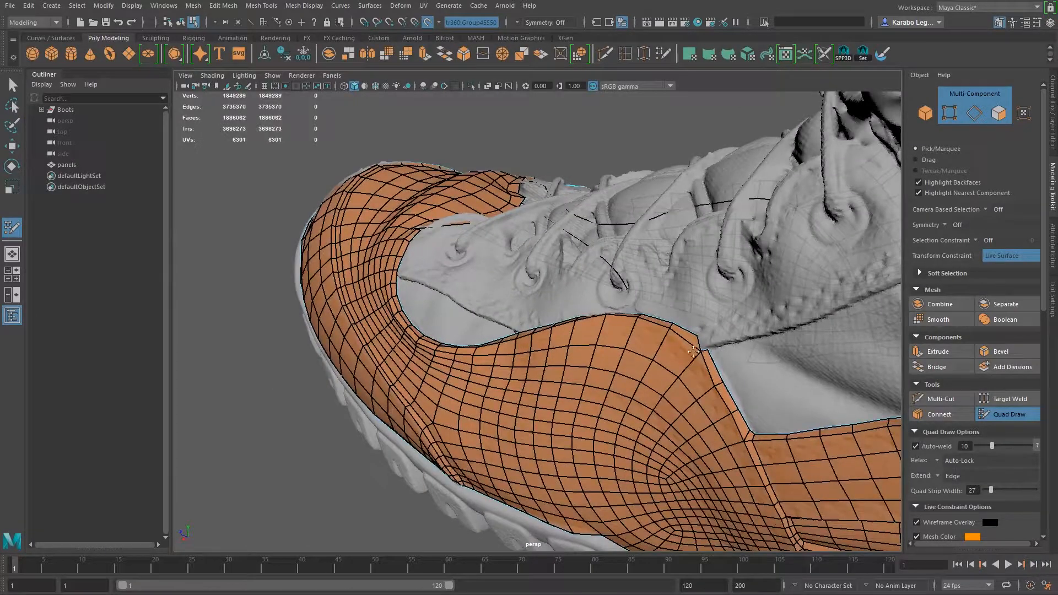
Step: Adjust the quads beside the open gap in the recessed panel on the other side of the boot
alt+drag(693, 351, 773, 245)
alt+drag(551, 267, 802, 253)
alt+right_drag(551, 331, 672, 331)
alt+middle_drag(551, 375, 716, 231)
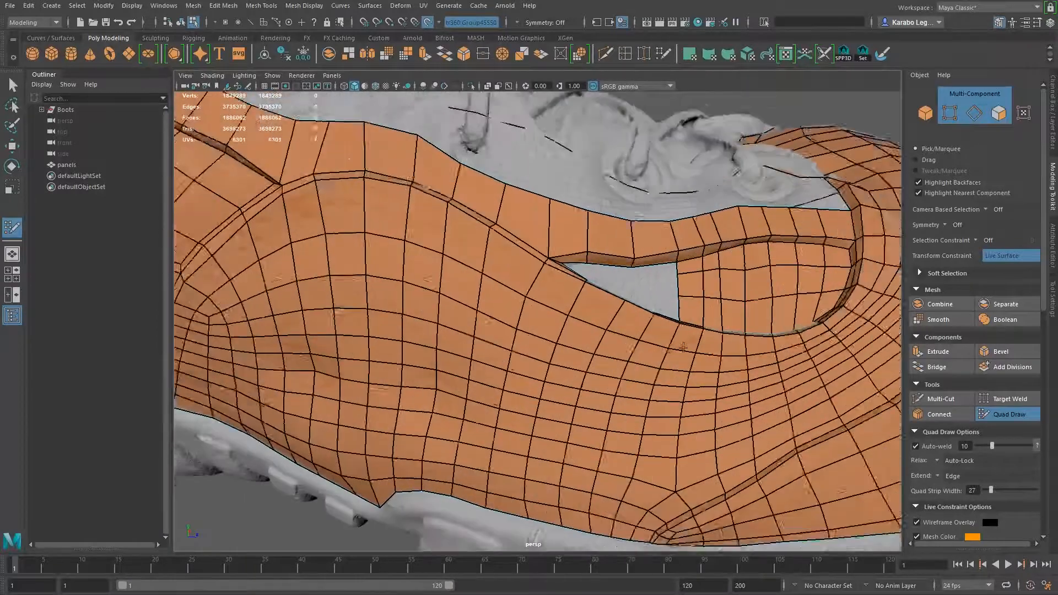
alt+drag(716, 232, 667, 258)
alt+middle_drag(667, 259, 585, 332)
alt+drag(585, 333, 557, 358)
alt+middle_drag(557, 358, 607, 315)
mouse_move(512, 360)
alt+mouse_down()
mouse_move(569, 331)
mouse_move(496, 364)
alt+mouse_up()
alt+middle_drag(641, 202, 584, 281)
scroll(584, 281, up, 3)
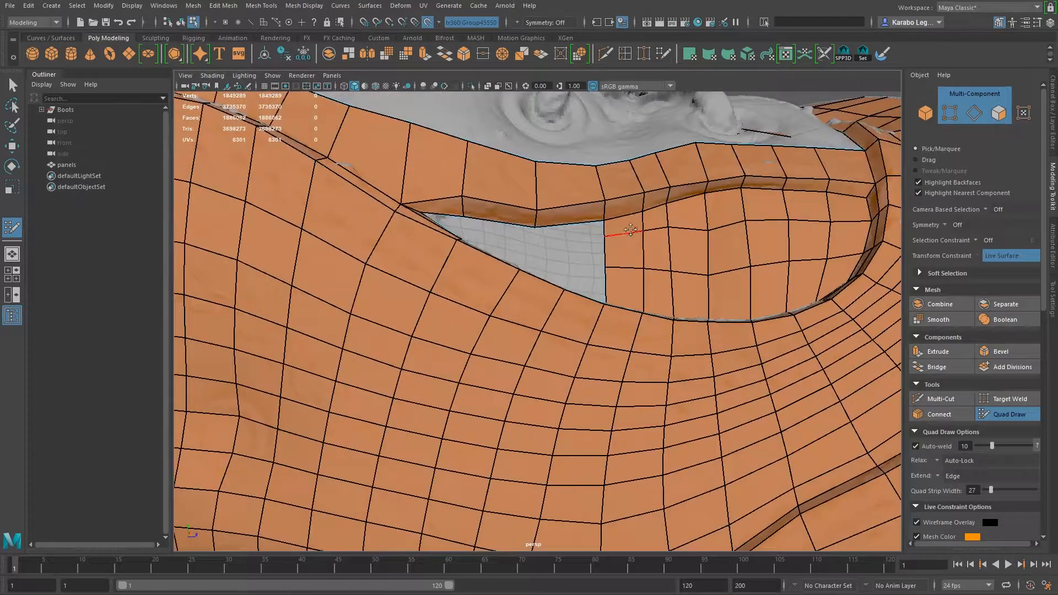
drag(626, 243, 629, 238)
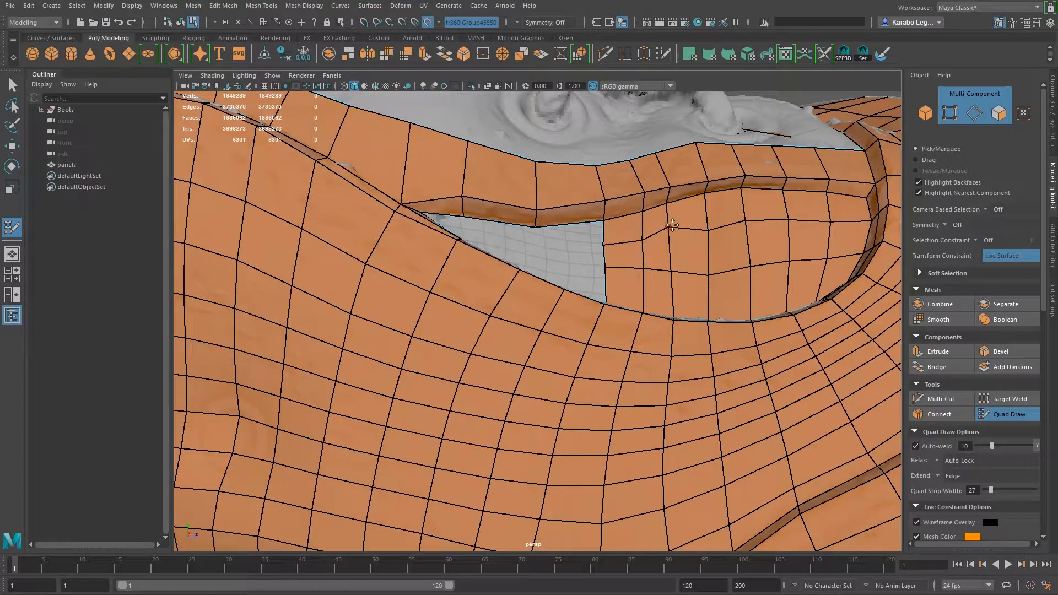
Step: Relax the band above the recessed panel and the panel's inner quads, straightening the edge along the open gap
mouse_move(686, 221)
alt+mouse_down()
mouse_move(628, 251)
mouse_move(655, 232)
alt+mouse_up()
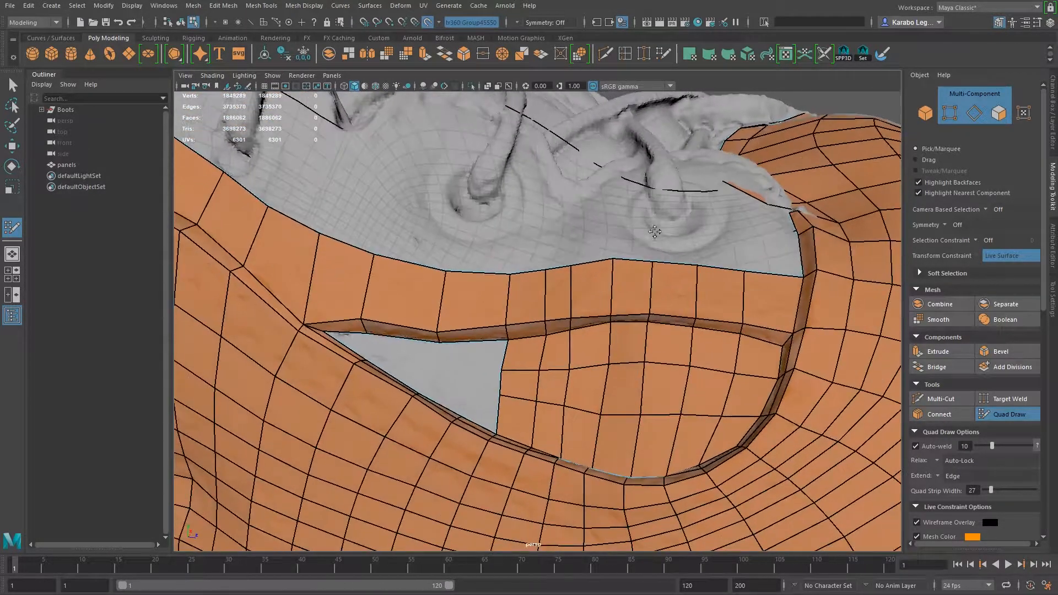
drag(570, 292, 583, 288)
drag(573, 336, 572, 330)
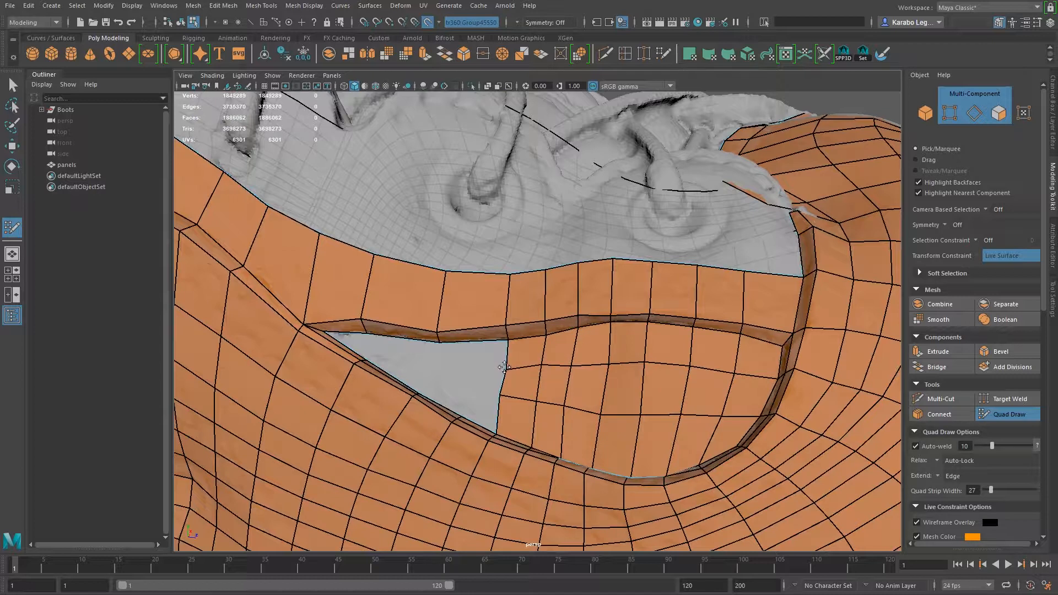
mouse_move(512, 396)
mouse_down()
mouse_move(604, 422)
mouse_move(720, 421)
mouse_up()
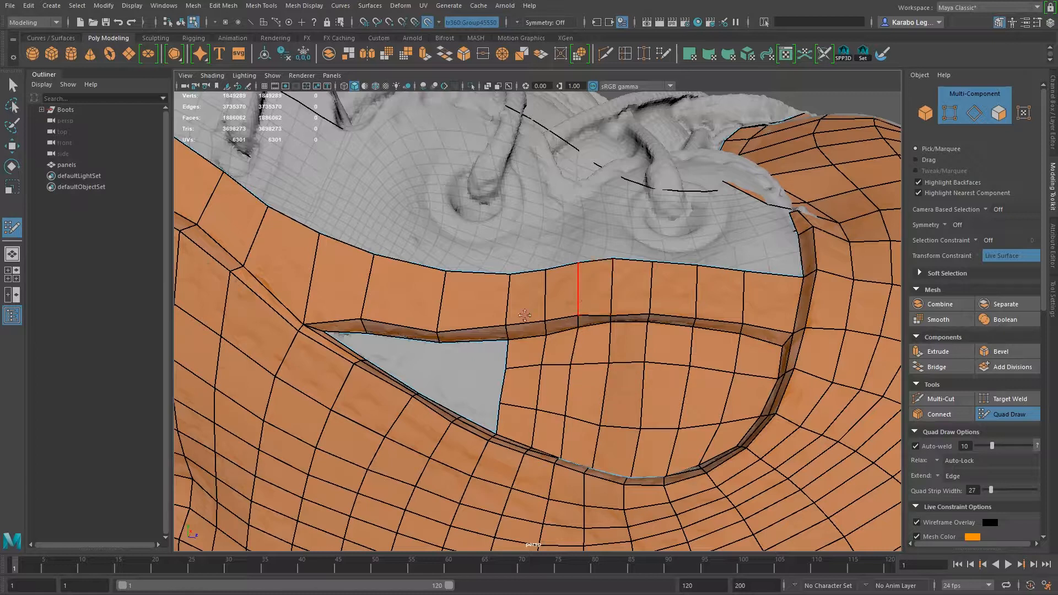
Step: Insert a vertical edge loop across the band above the recessed panel's open gap
alt+middle_drag(495, 366, 614, 357)
scroll(614, 357, up, 1)
mouse_move(613, 357)
alt+mouse_down()
mouse_move(584, 379)
mouse_move(612, 365)
alt+mouse_up()
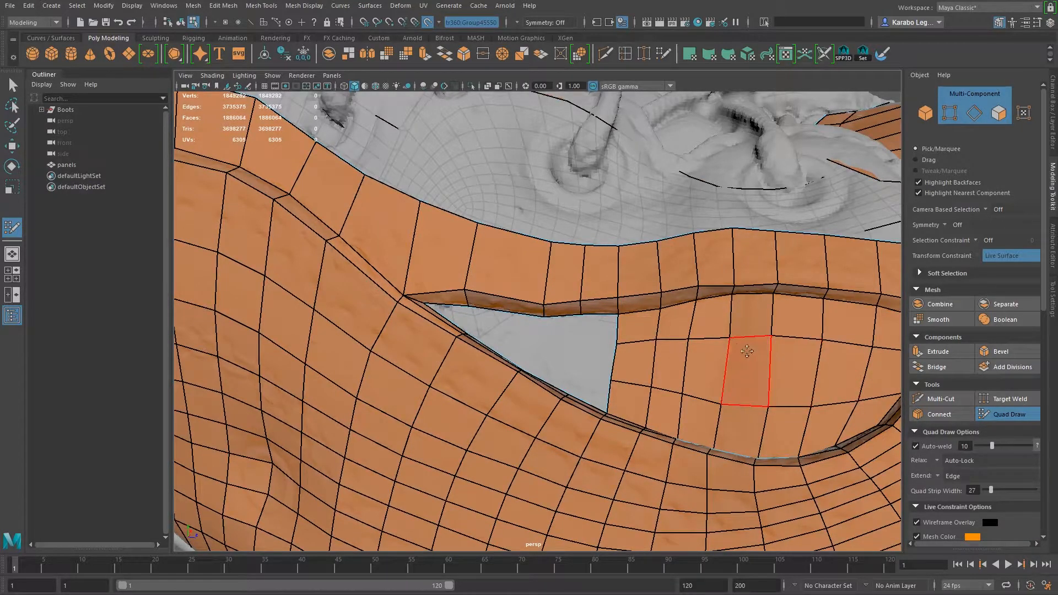
Step: Space out the vertices of the newly inserted loop and its neighbours along the band above the recessed panel's gap
alt+middle_drag(748, 352, 704, 366)
alt+middle_drag(606, 358, 701, 397)
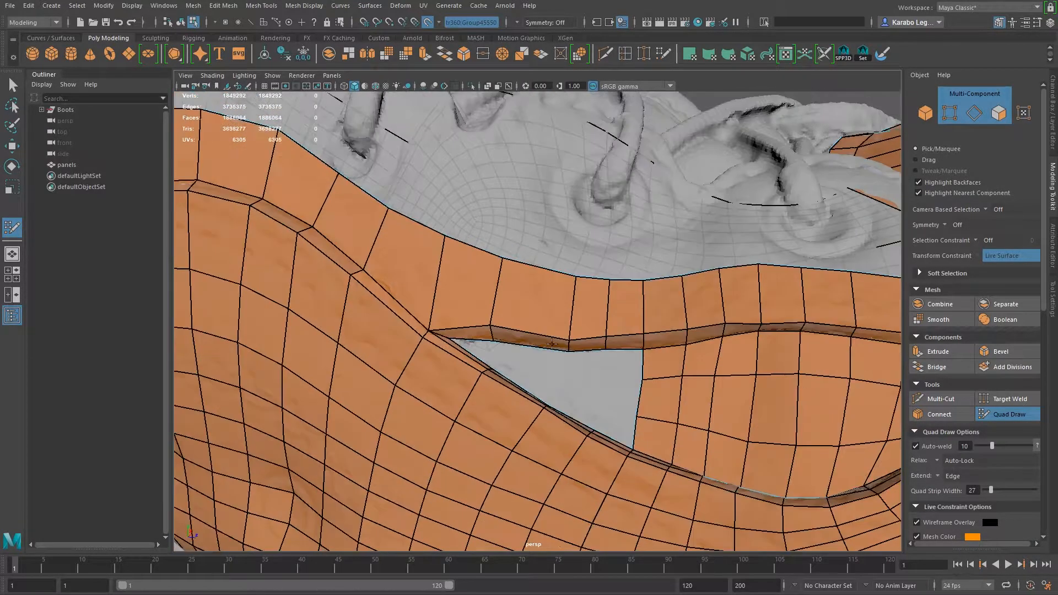
scroll(569, 359, up, 2)
drag(574, 351, 563, 349)
drag(587, 271, 569, 276)
drag(617, 344, 610, 343)
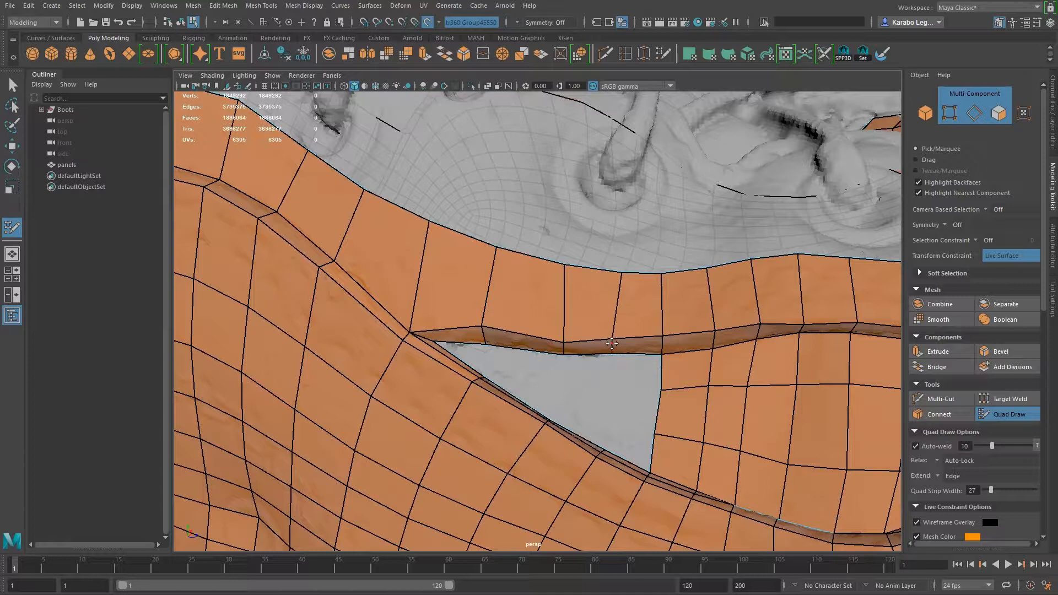
drag(623, 272, 615, 269)
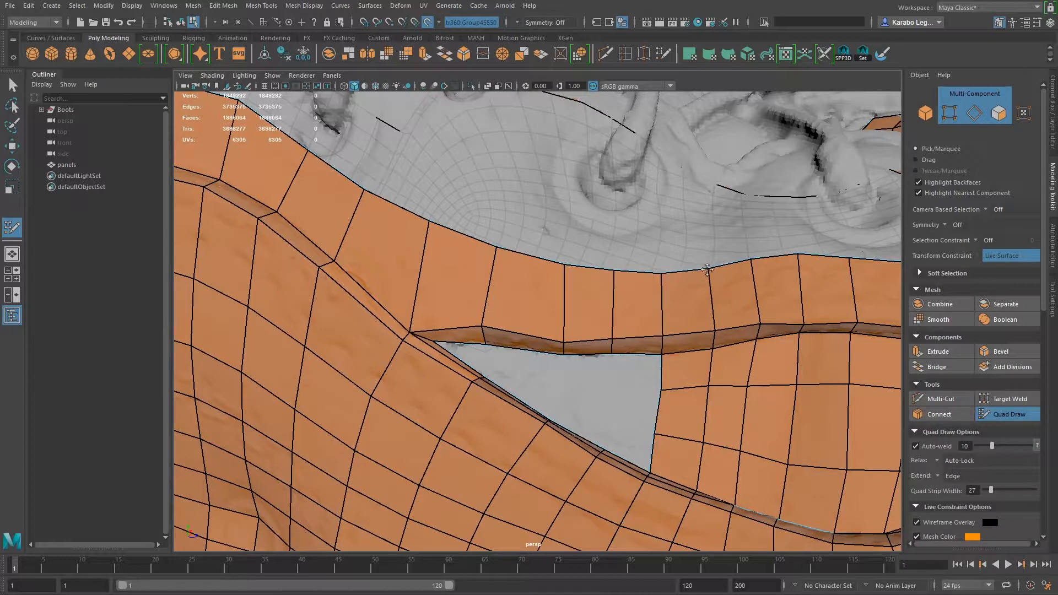
drag(707, 269, 710, 267)
Step: Extend the recessed panel's open edge into the gap as a new strip and attach its lower corner to the gap's lower edge
key(Tab)
middle_drag(655, 421, 646, 419)
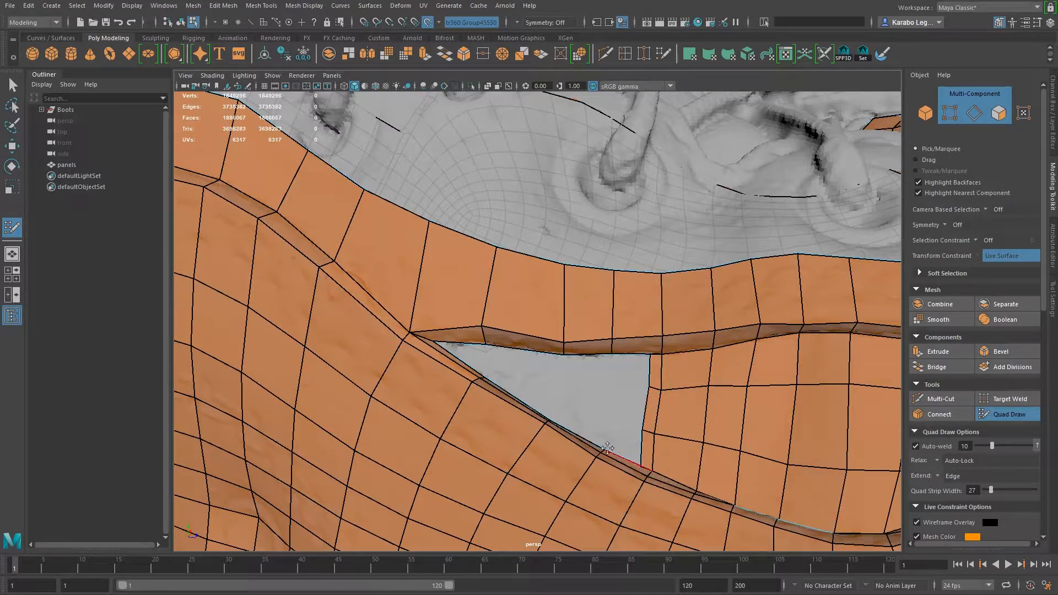
drag(635, 462, 643, 467)
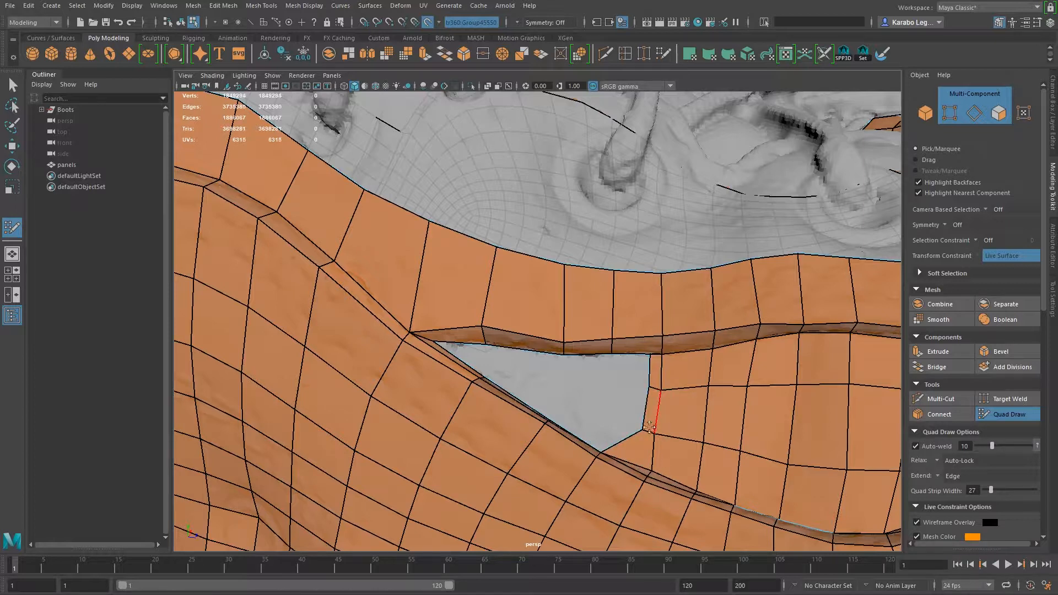
key(ctrl+z)
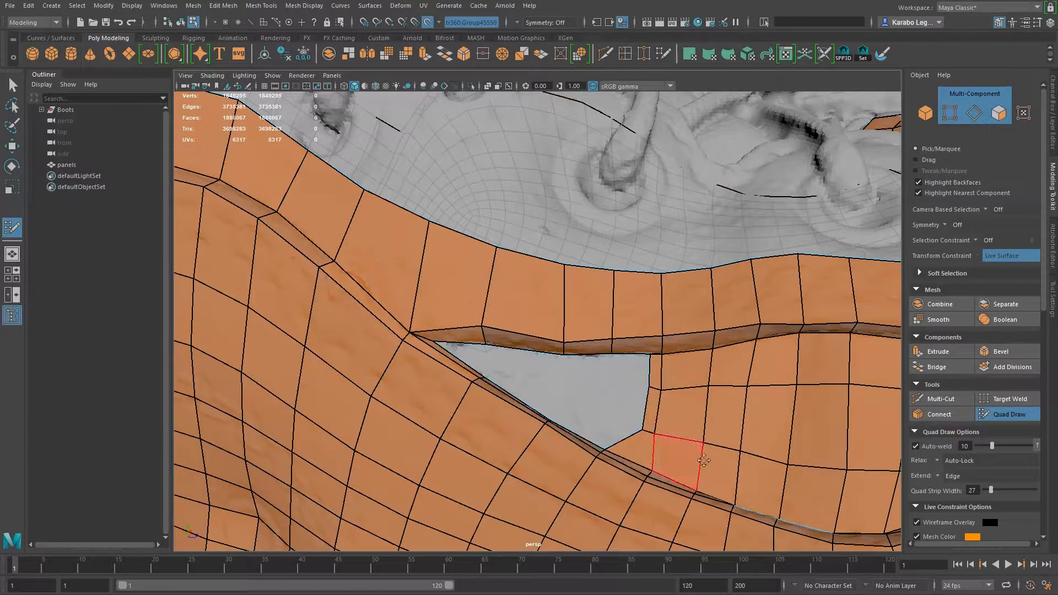
scroll(678, 462, up, 5)
alt+drag(652, 389, 679, 413)
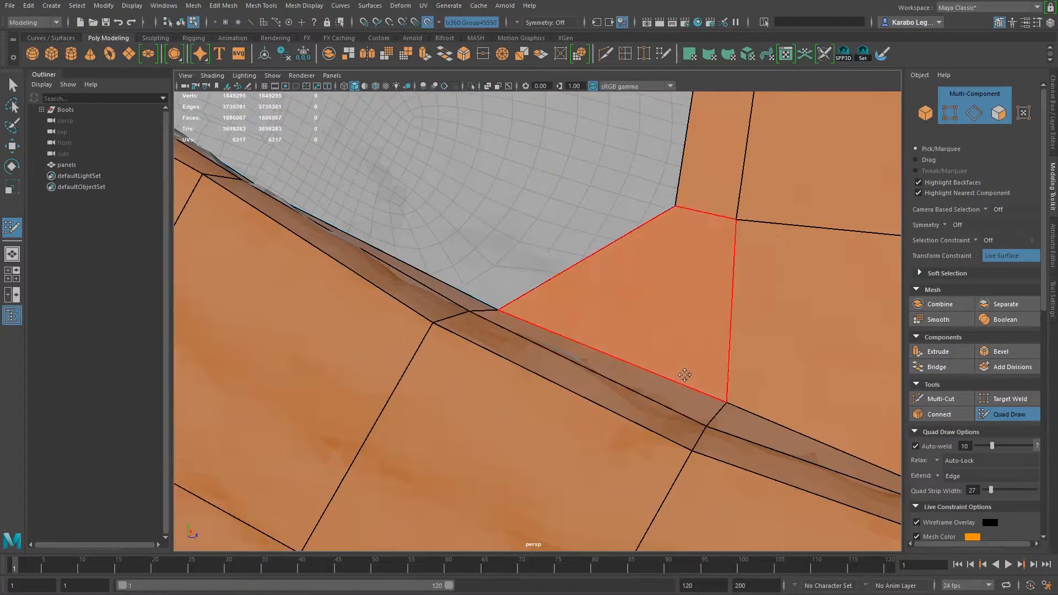
alt+right_drag(676, 378, 612, 376)
alt+drag(612, 376, 610, 379)
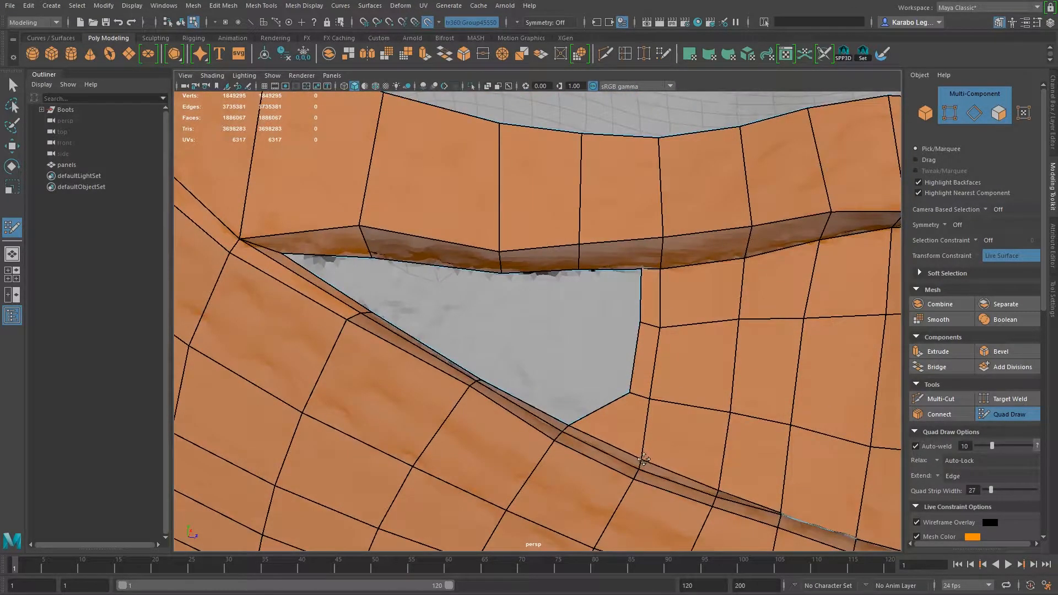
Step: Widen the new strip by moving its free vertices into the gap and weld its upper corner to the rim vertex
drag(629, 392, 586, 390)
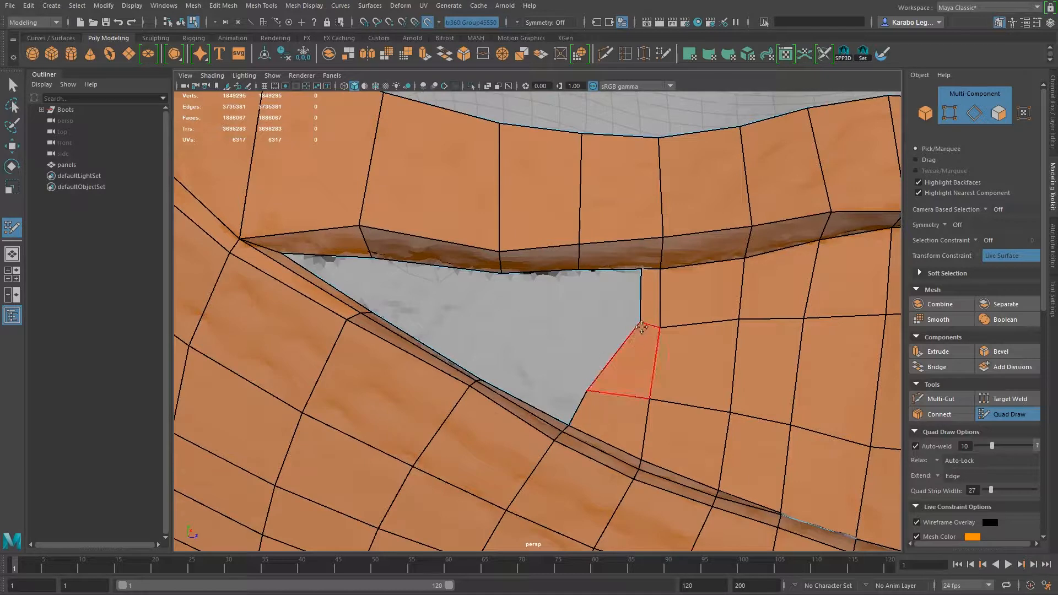
drag(639, 322, 588, 324)
drag(639, 270, 581, 277)
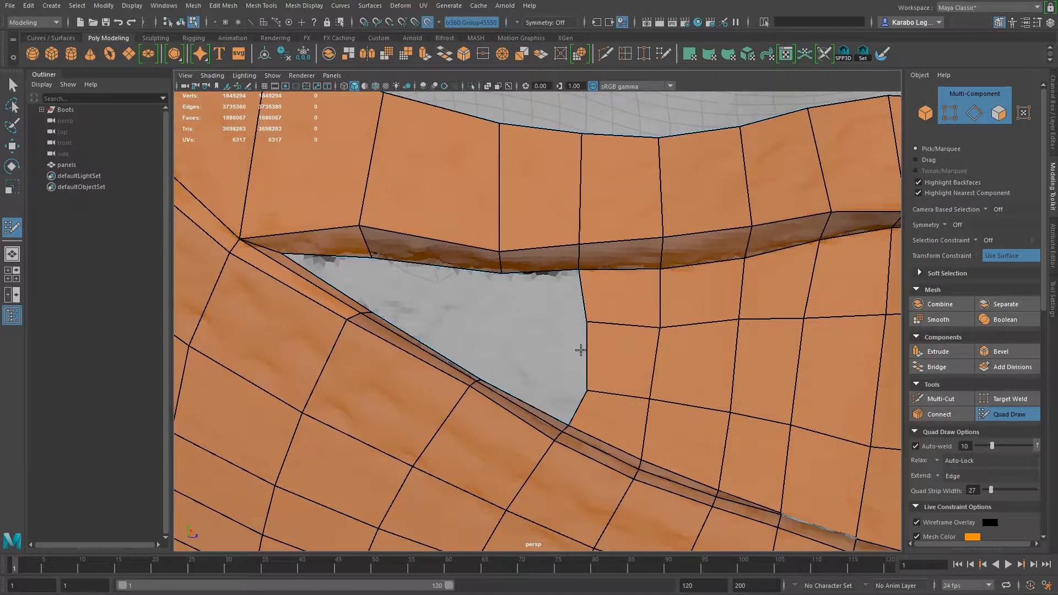
drag(587, 391, 580, 387)
drag(591, 322, 585, 322)
alt+right_drag(660, 364, 538, 319)
alt+drag(538, 319, 567, 331)
mouse_move(567, 331)
alt+right_down()
mouse_move(619, 381)
mouse_move(675, 358)
alt+right_up()
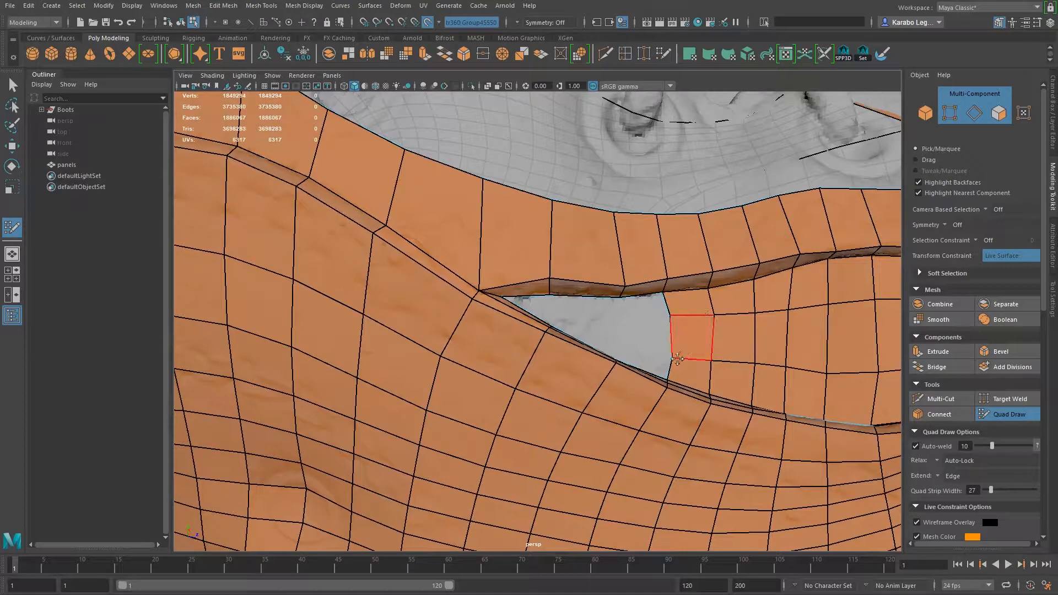
drag(672, 362, 669, 356)
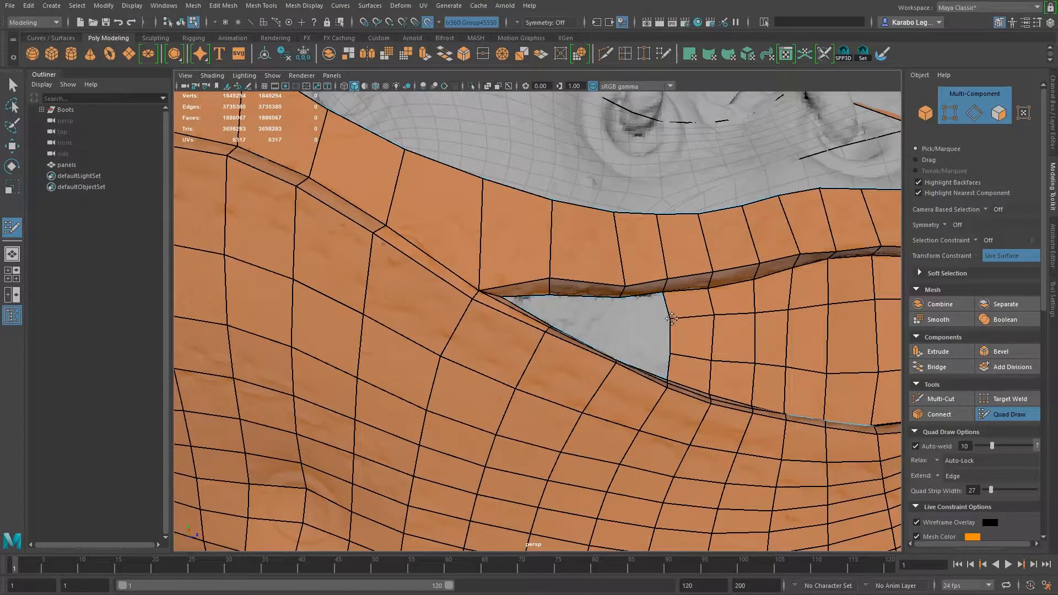
Step: Fill the rest of the recessed panel's gap with faces between its upper and lower edges, up to the pointed tip
alt+right_drag(708, 342, 642, 333)
alt+drag(642, 333, 625, 419)
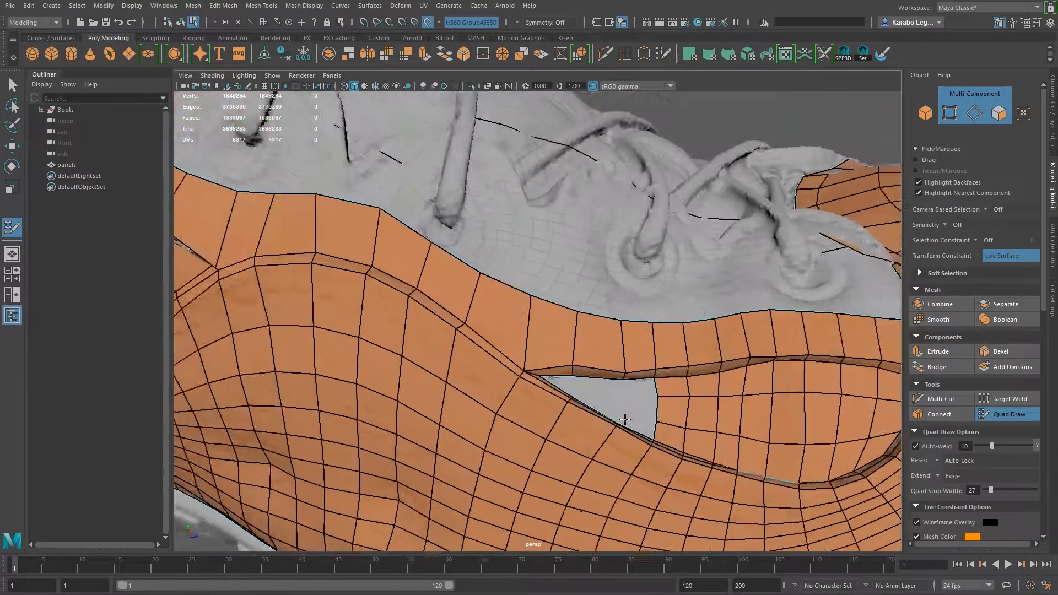
alt+right_drag(625, 419, 669, 425)
alt+drag(669, 424, 623, 425)
alt+middle_drag(623, 425, 579, 389)
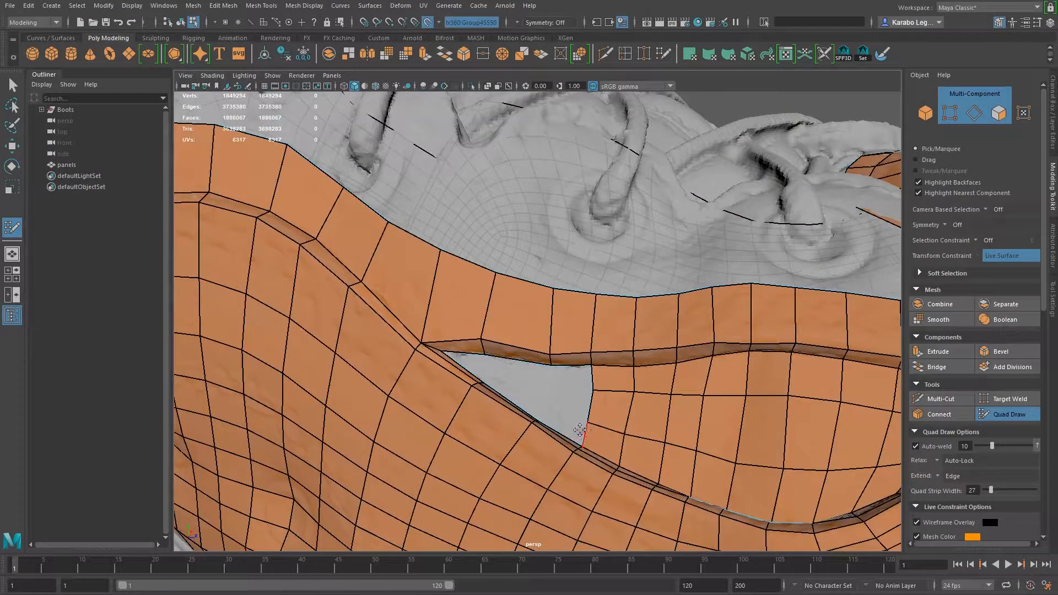
mouse_move(563, 433)
alt+mouse_down()
mouse_move(571, 444)
mouse_move(535, 486)
mouse_move(526, 457)
mouse_move(537, 424)
mouse_move(526, 422)
alt+mouse_up()
key(Tab)
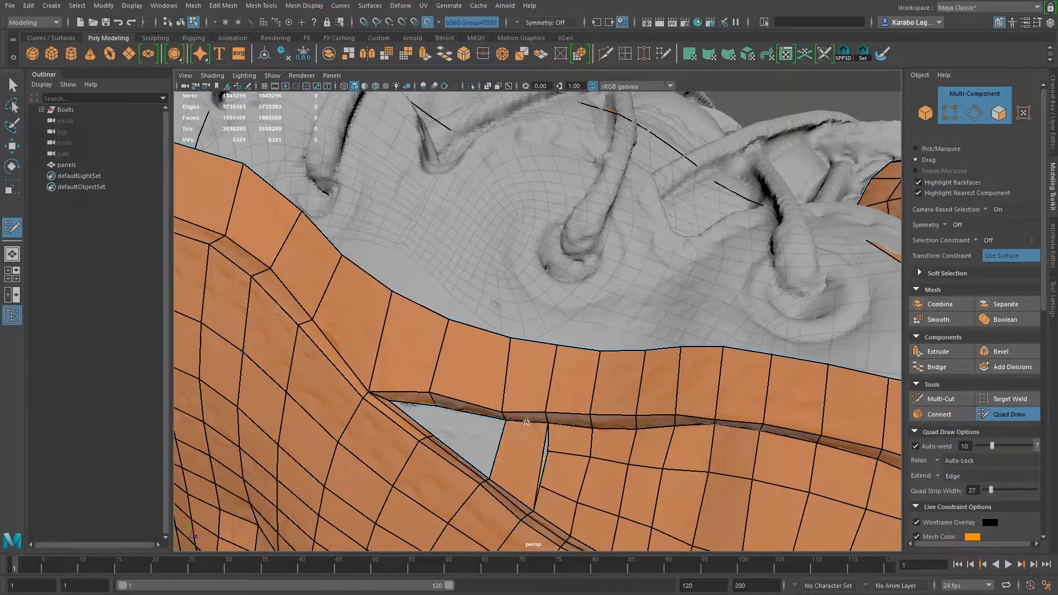
shift+click(477, 415)
alt+right_drag(521, 455, 449, 440)
mouse_move(449, 440)
alt+mouse_down()
mouse_move(422, 435)
mouse_move(491, 430)
mouse_move(409, 434)
mouse_move(480, 441)
mouse_move(452, 438)
alt+mouse_up()
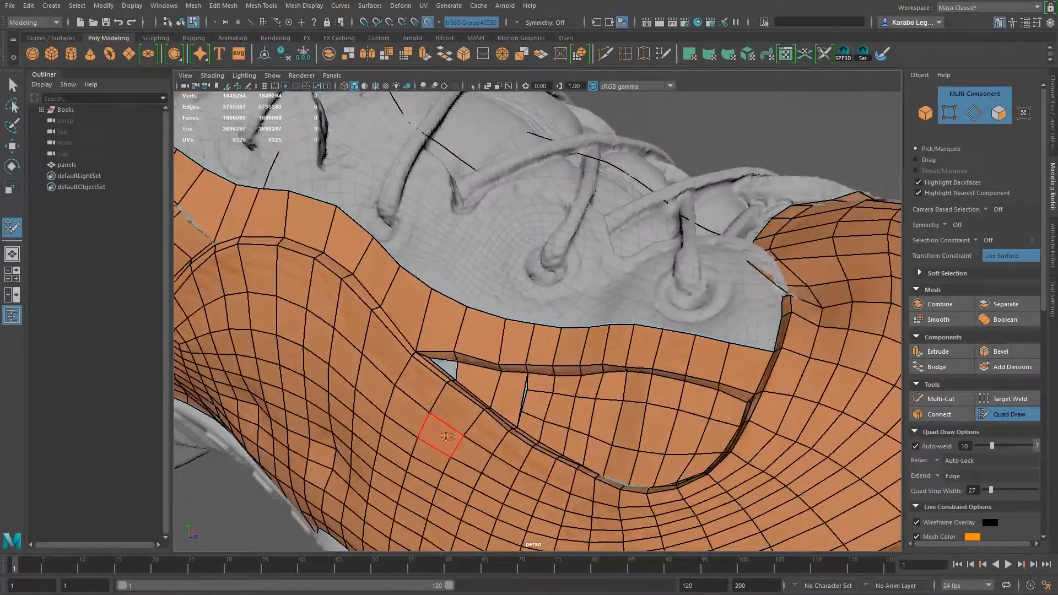
alt+right_drag(452, 438, 539, 459)
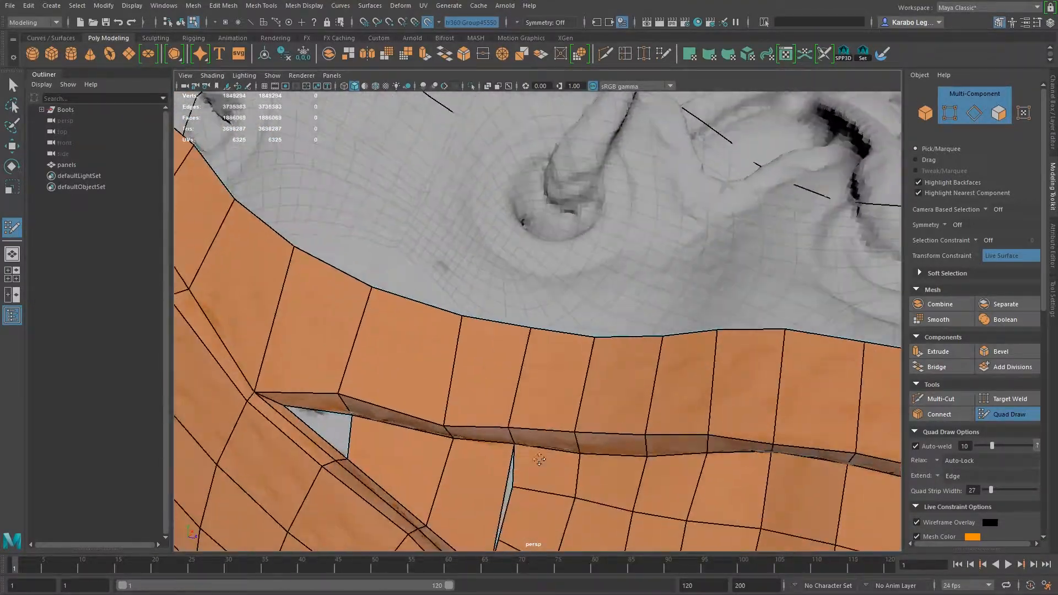
shift+click(330, 429)
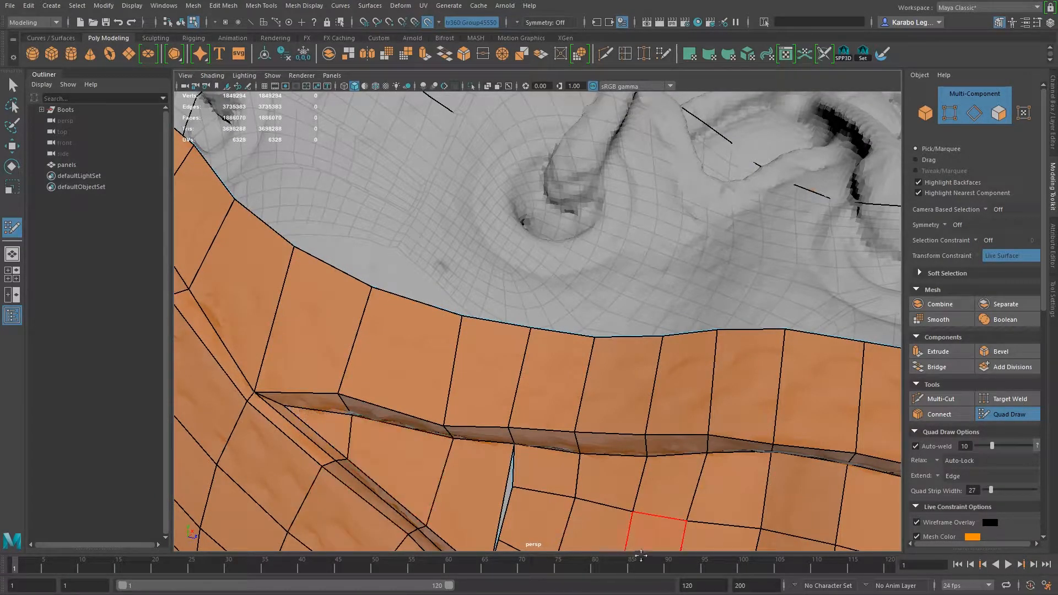
Step: Multi-Cut two lengthwise edge lines across the quads beside the thin sliver so they match the inner panel's rows
alt+right_drag(548, 470, 503, 441)
alt+middle_drag(499, 452, 511, 440)
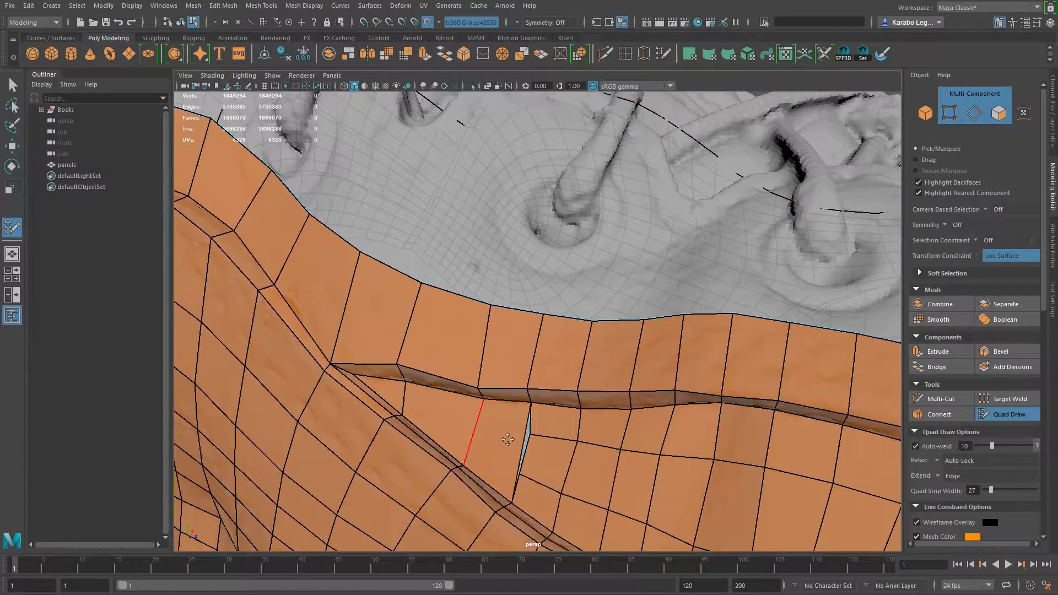
alt+middle_drag(498, 439, 519, 452)
alt+right_drag(519, 452, 563, 518)
alt+middle_drag(563, 518, 557, 475)
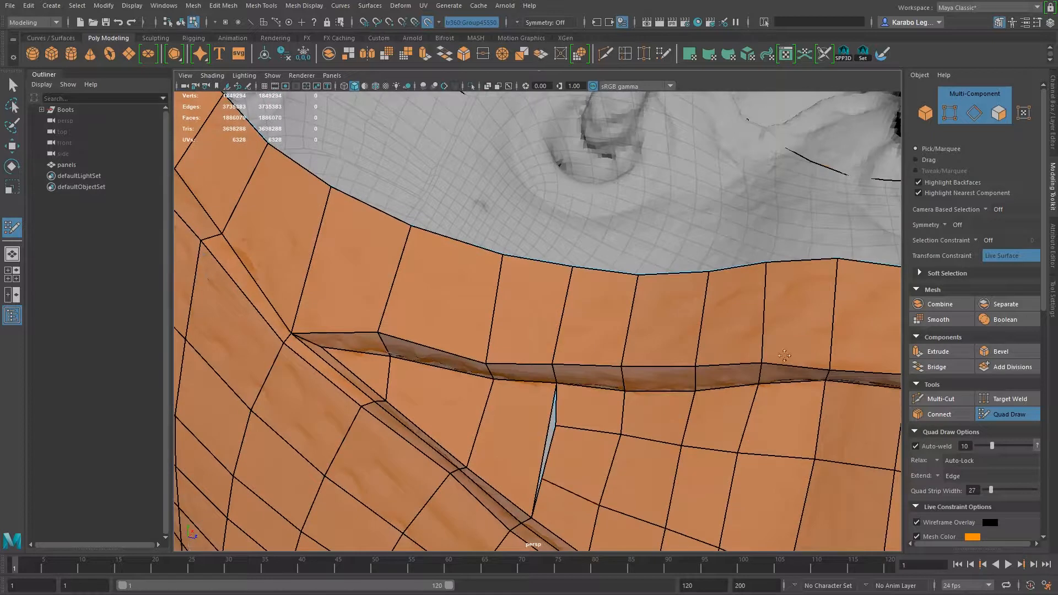
click(940, 399)
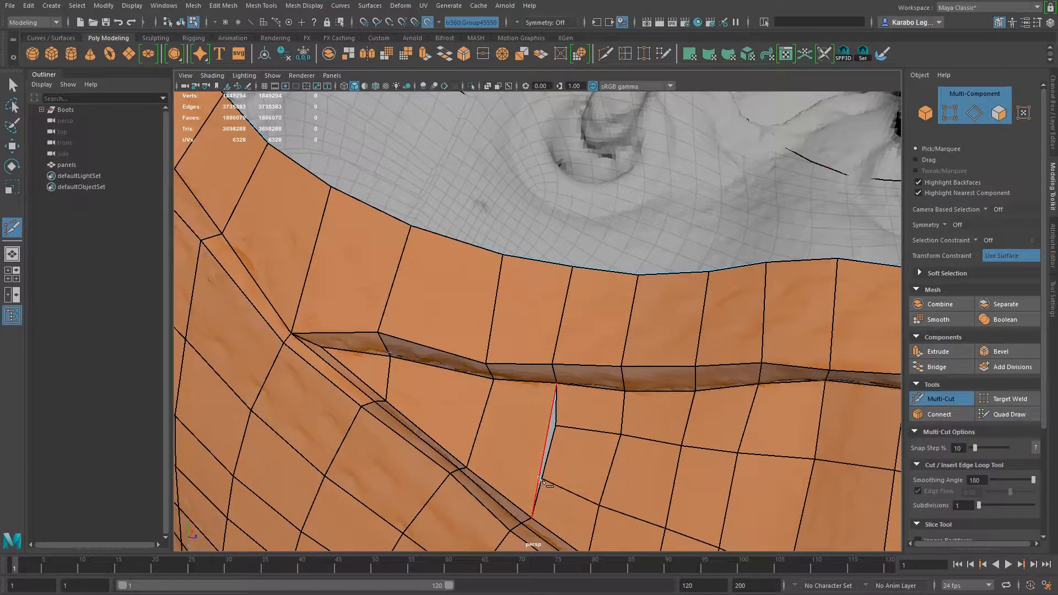
click(472, 445)
click(486, 402)
click(548, 423)
right_click(548, 423)
Step: Connect both new edge lines to the corner vertices at the panel's pointed tip with Multi-Cut
click(431, 415)
click(385, 401)
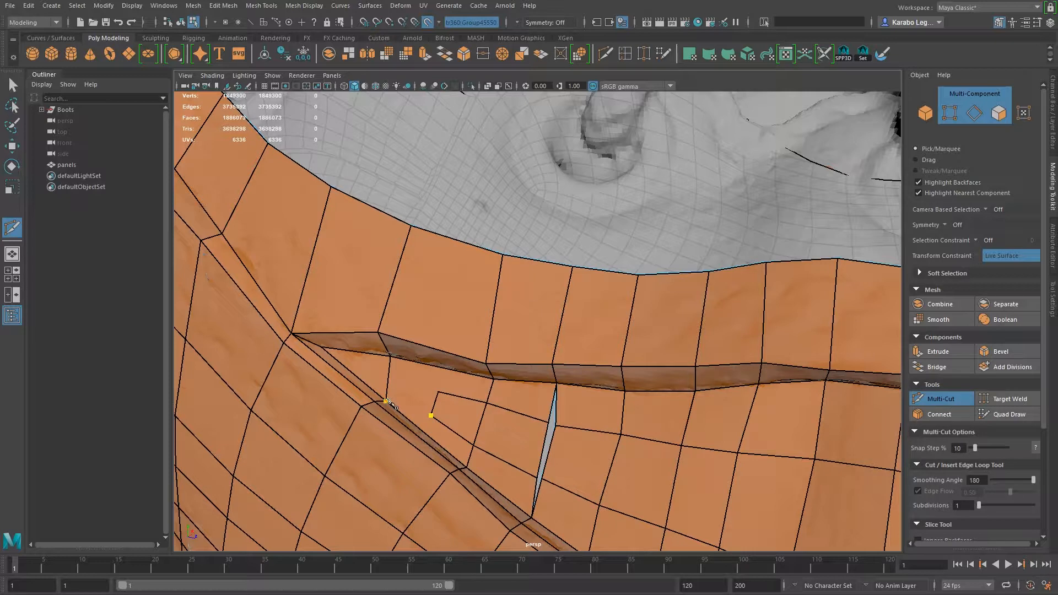
click(439, 393)
click(391, 357)
right_click(390, 358)
Step: Close the thin sliver by welding the ends of the cut lines to the inner panel's edge vertices with Quad Draw
click(542, 479)
click(991, 414)
drag(542, 420, 551, 426)
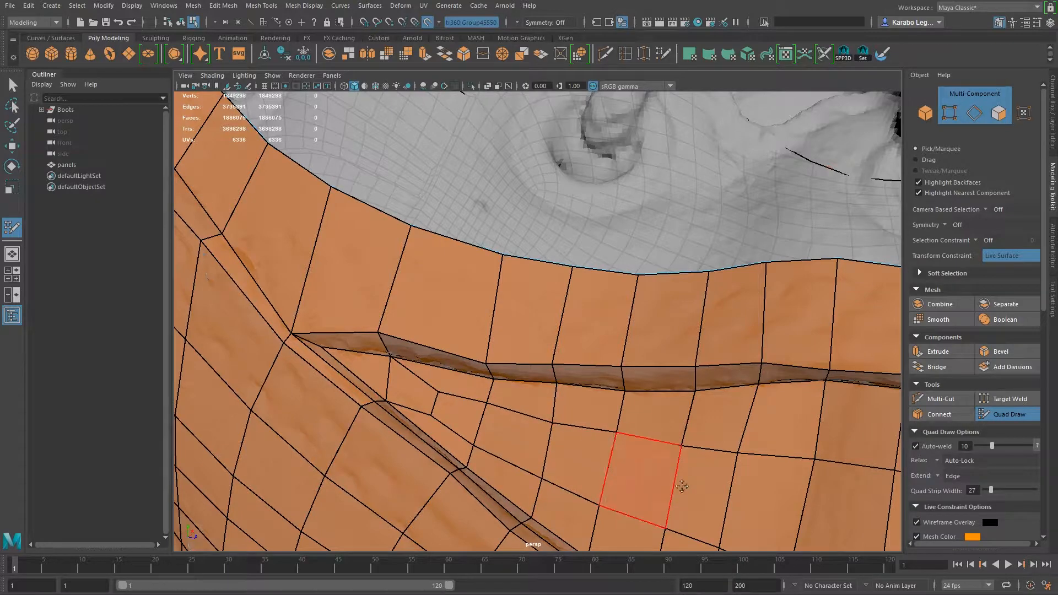
Step: Examine the filled recessed panel, the toe cap and the whole boot mesh from several angles
alt+right_drag(695, 491, 607, 473)
alt+drag(607, 473, 676, 473)
alt+middle_drag(625, 466, 578, 474)
alt+right_drag(634, 463, 567, 441)
alt+drag(568, 441, 556, 391)
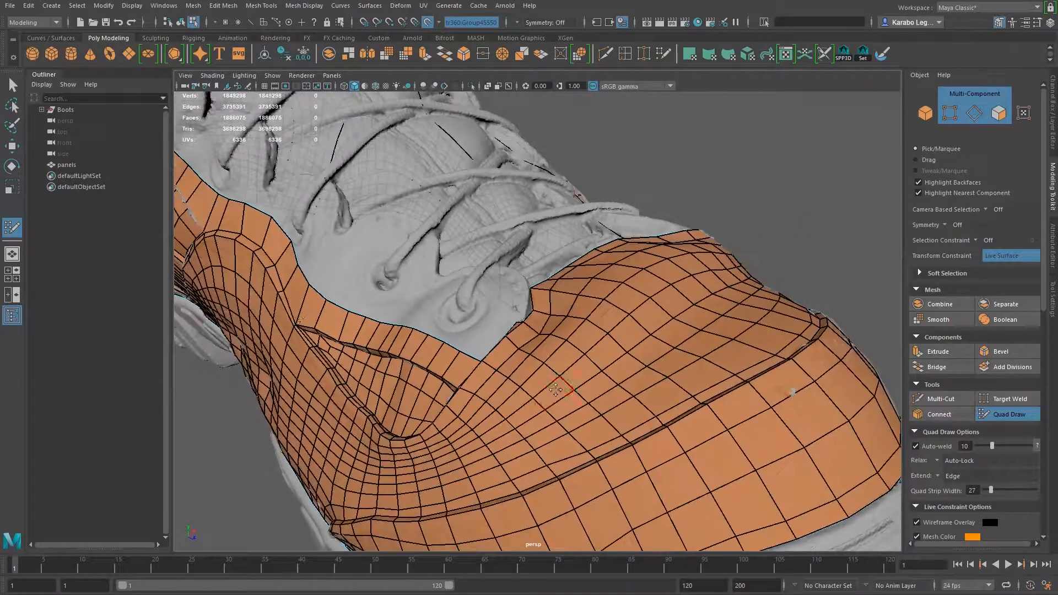
alt+drag(364, 356, 371, 347)
alt+drag(458, 401, 540, 294)
alt+drag(621, 348, 645, 441)
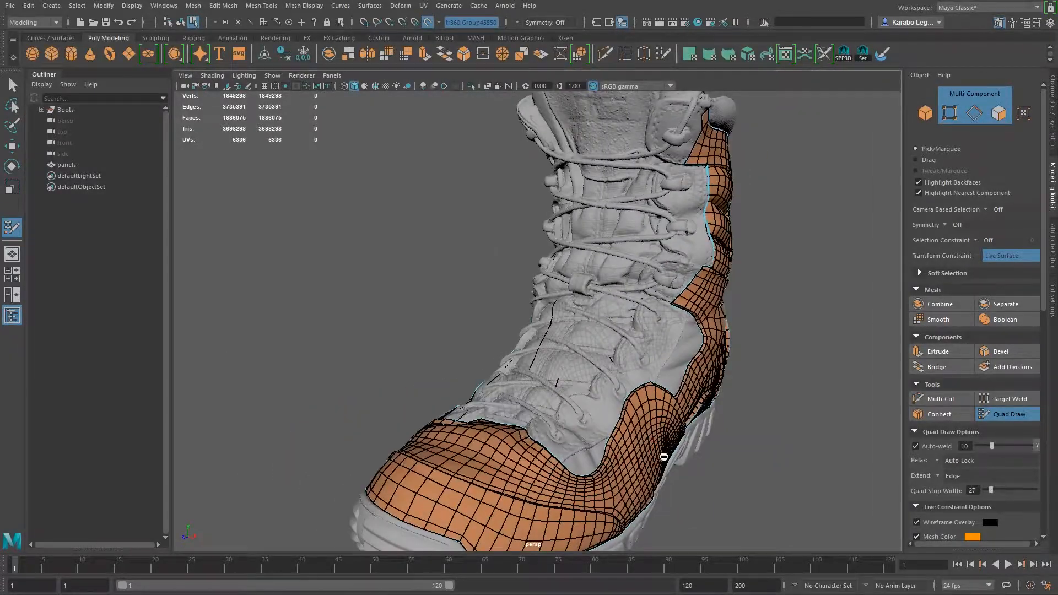
alt+drag(618, 372, 561, 383)
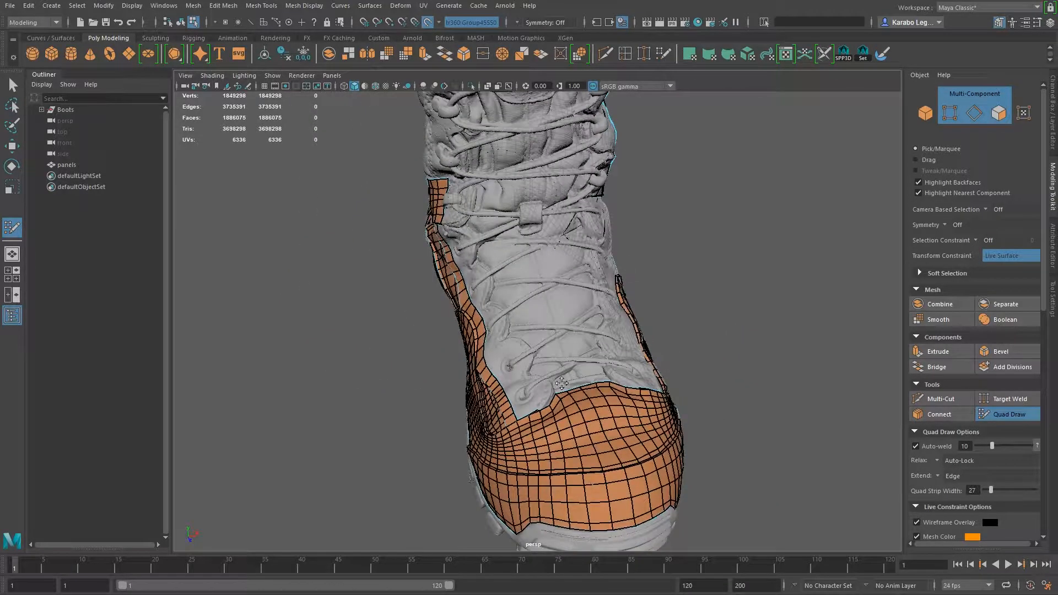
alt+drag(595, 446, 661, 353)
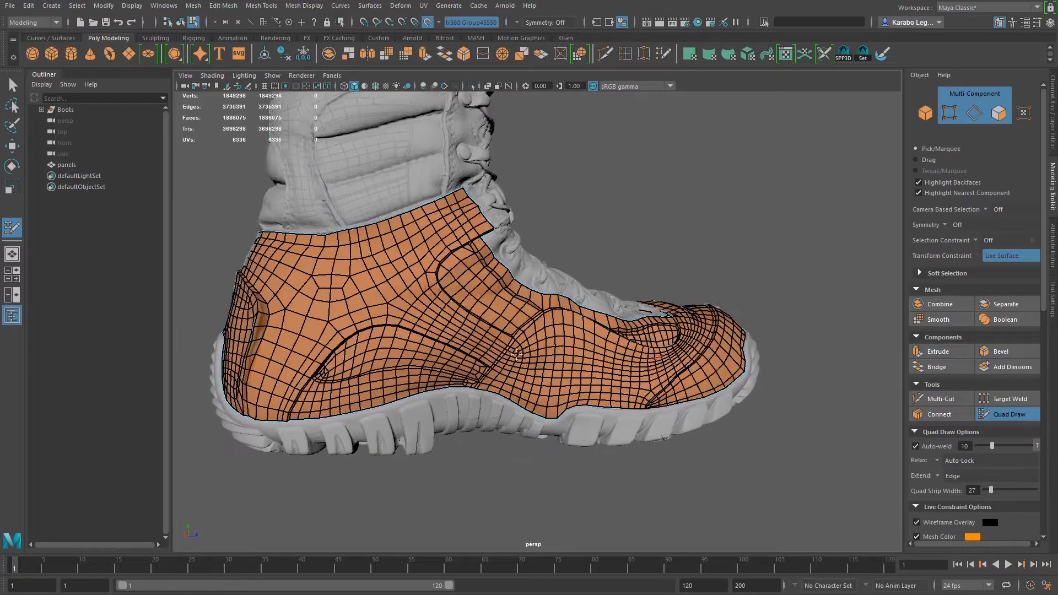
Step: Relax the side quads between the heel panel and the arched lower panel
alt+middle_drag(488, 361, 713, 324)
scroll(639, 346, up, 4)
alt+drag(506, 306, 562, 346)
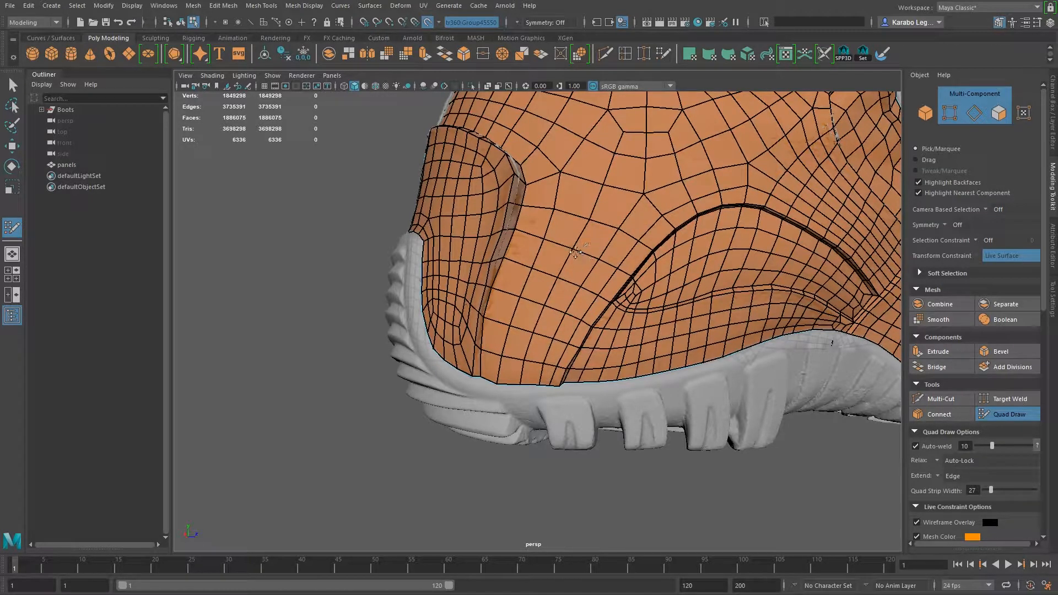
click(558, 277)
mouse_move(579, 245)
shift+mouse_down()
mouse_move(599, 219)
mouse_move(540, 299)
shift+mouse_up()
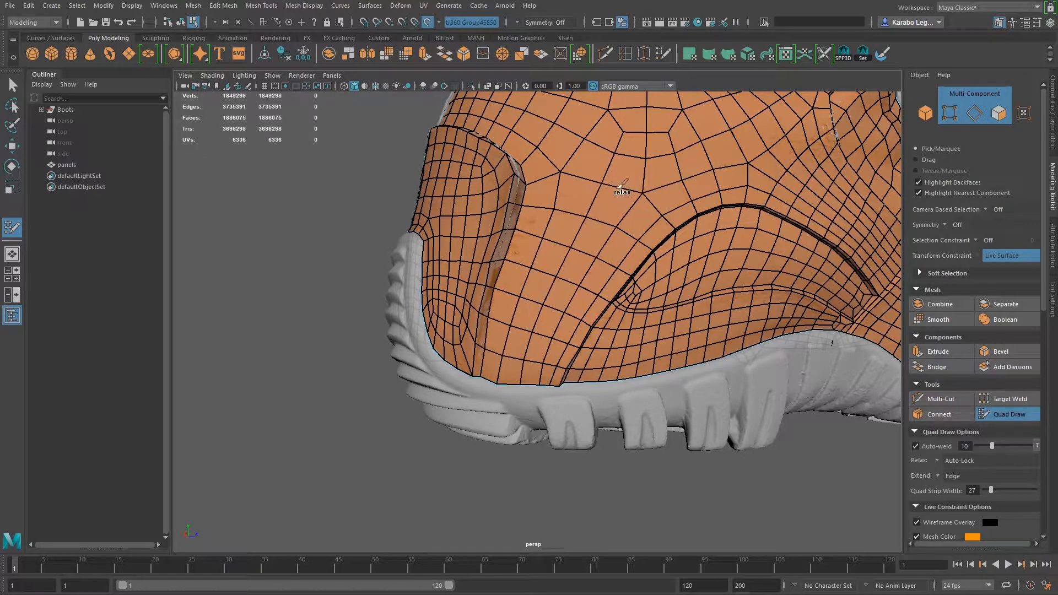
Step: Even out the quads beside the heel panel's raised edge by shifting their vertices toward that edge
mouse_move(506, 345)
alt+mouse_down()
mouse_move(558, 377)
mouse_move(562, 396)
alt+mouse_up()
key(w)
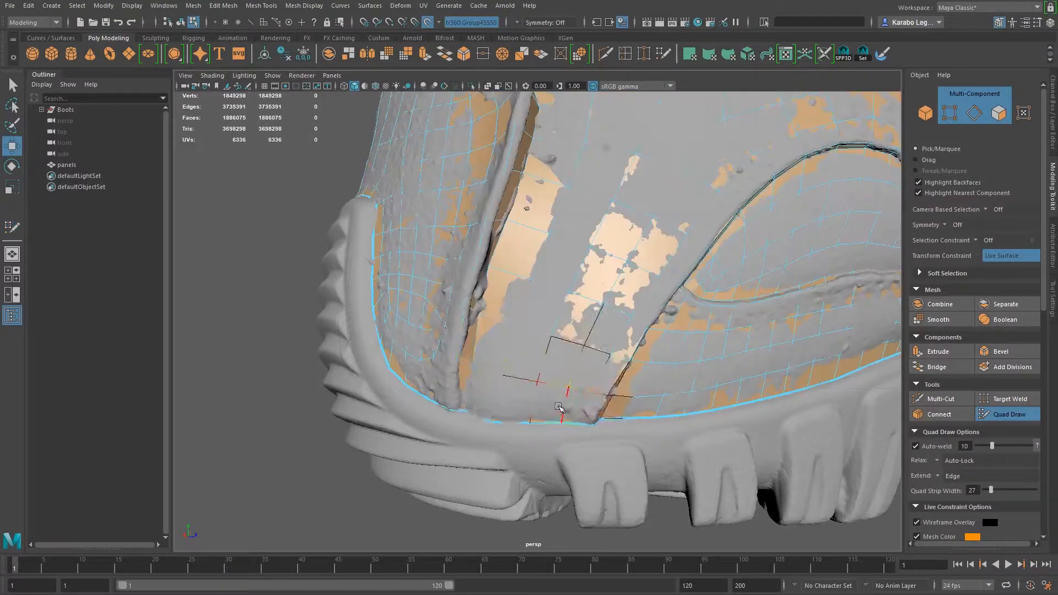
key(y)
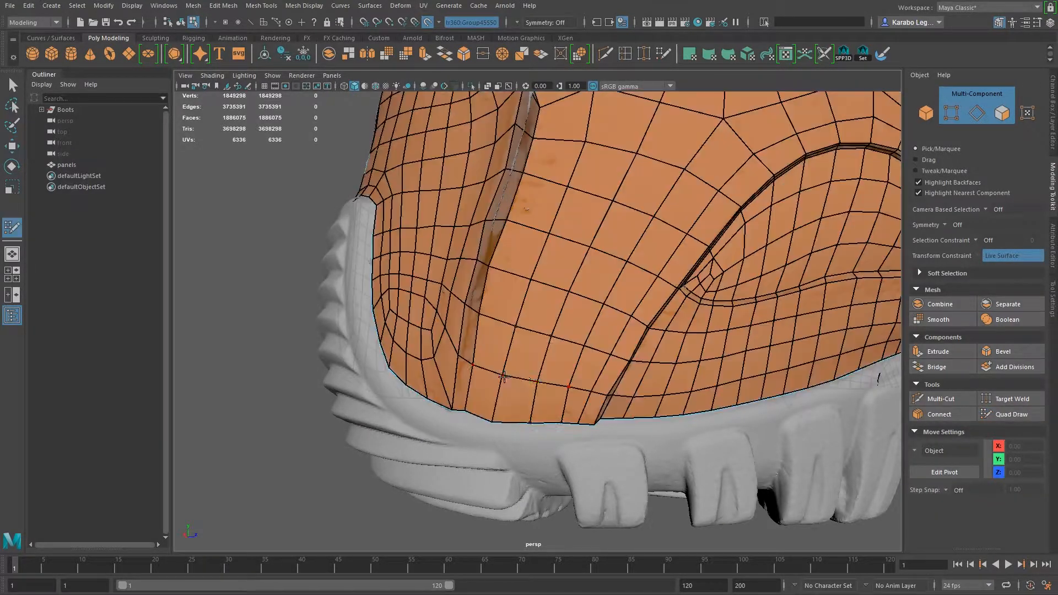
alt+drag(485, 368, 502, 367)
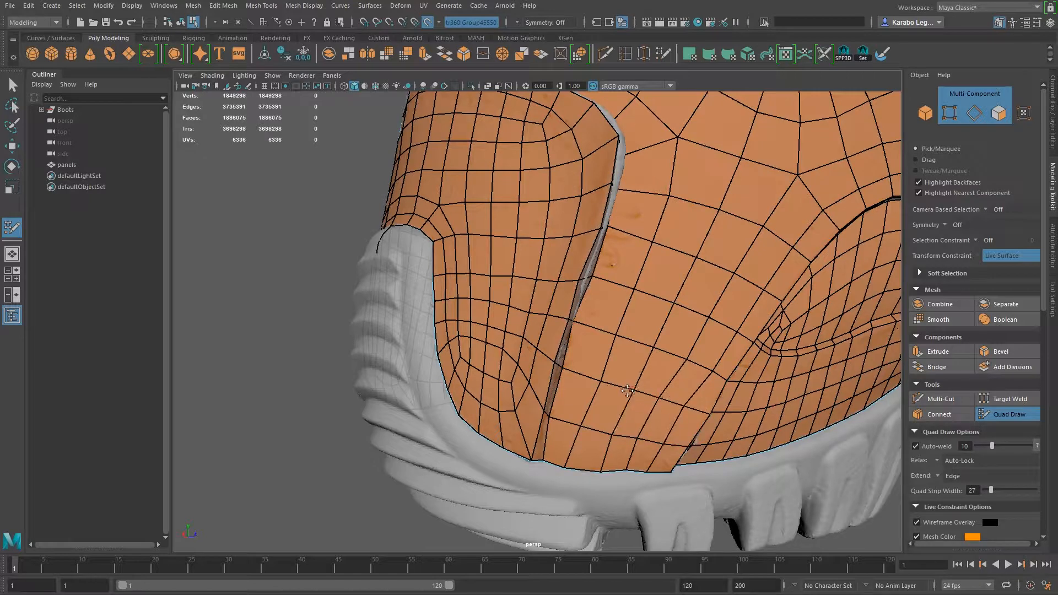
alt+middle_drag(651, 373, 532, 412)
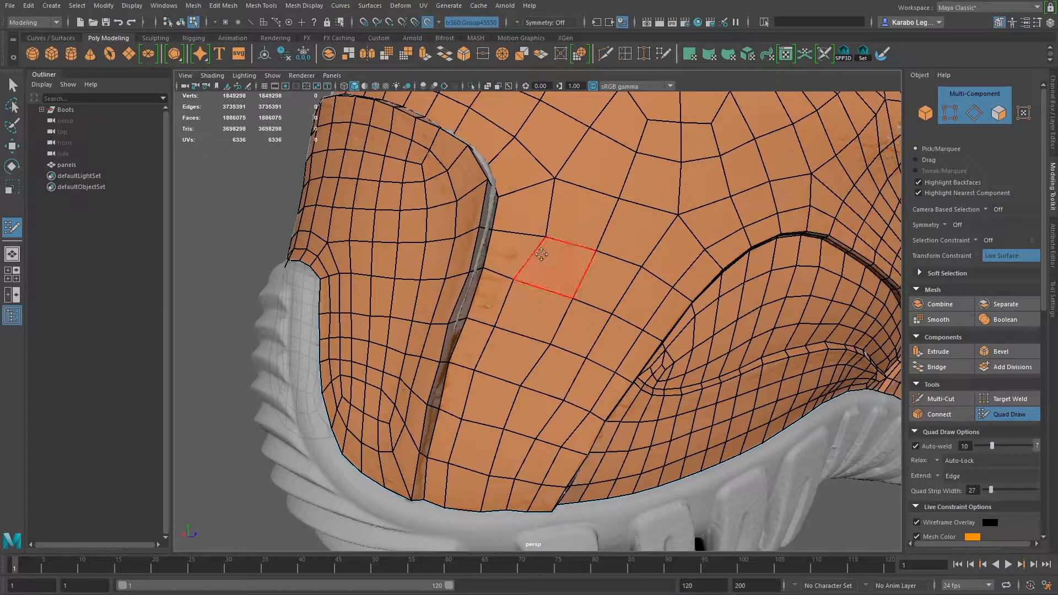
drag(545, 238, 526, 233)
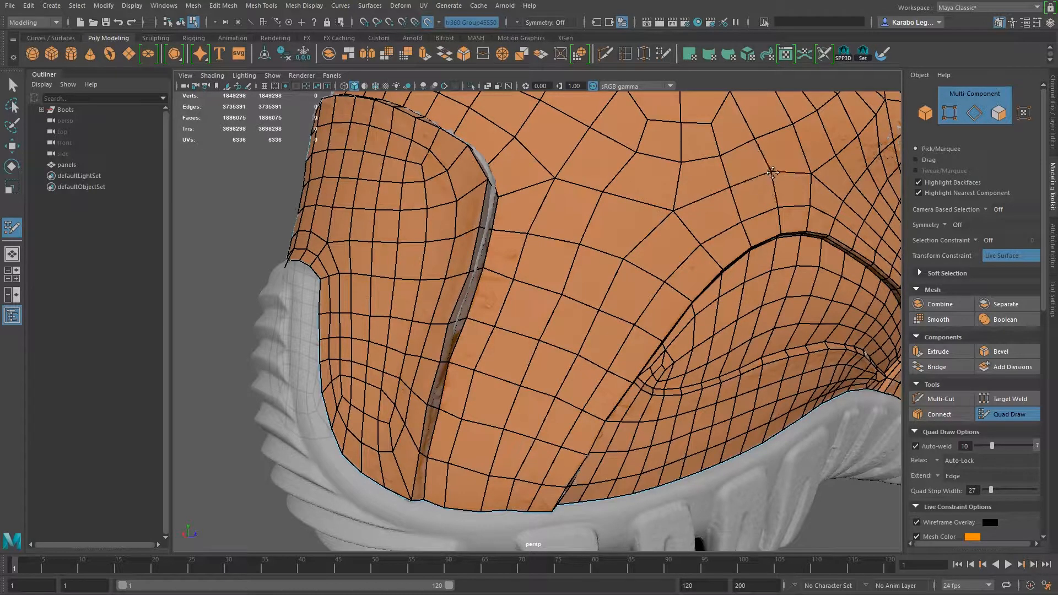
scroll(583, 275, down, 3)
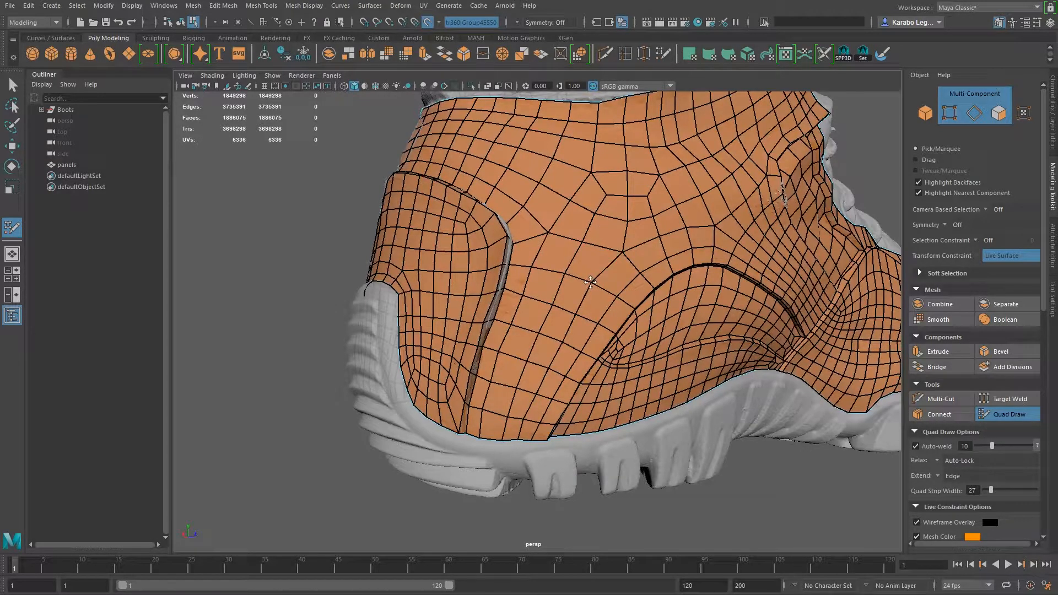
Step: Nudge a vertex of the side quads between the heel panel and the arched lower panel
alt+middle_drag(569, 304, 606, 268)
alt+right_drag(606, 267, 626, 354)
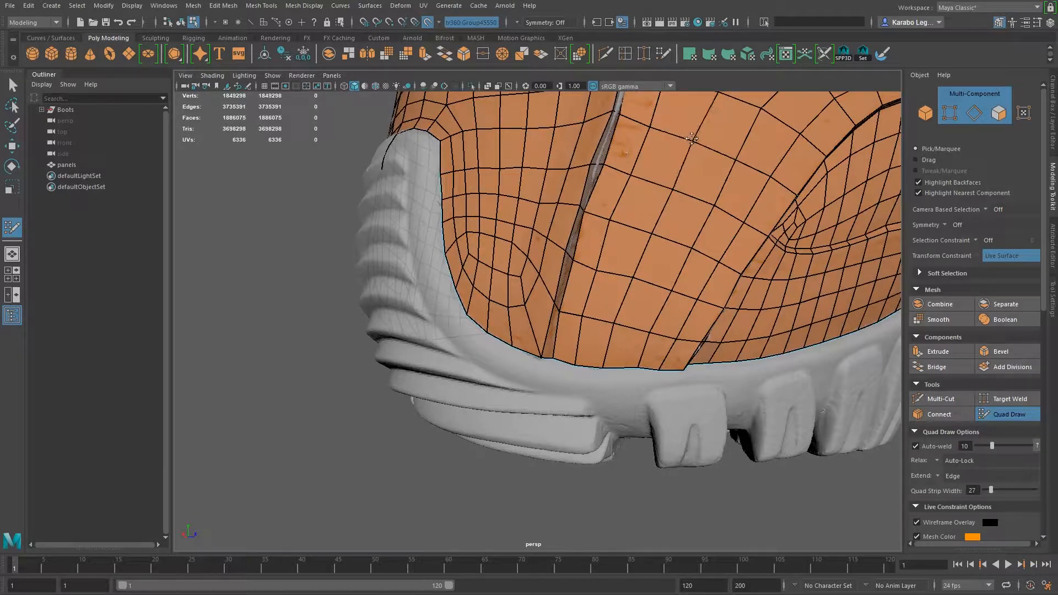
alt+middle_drag(713, 184, 638, 274)
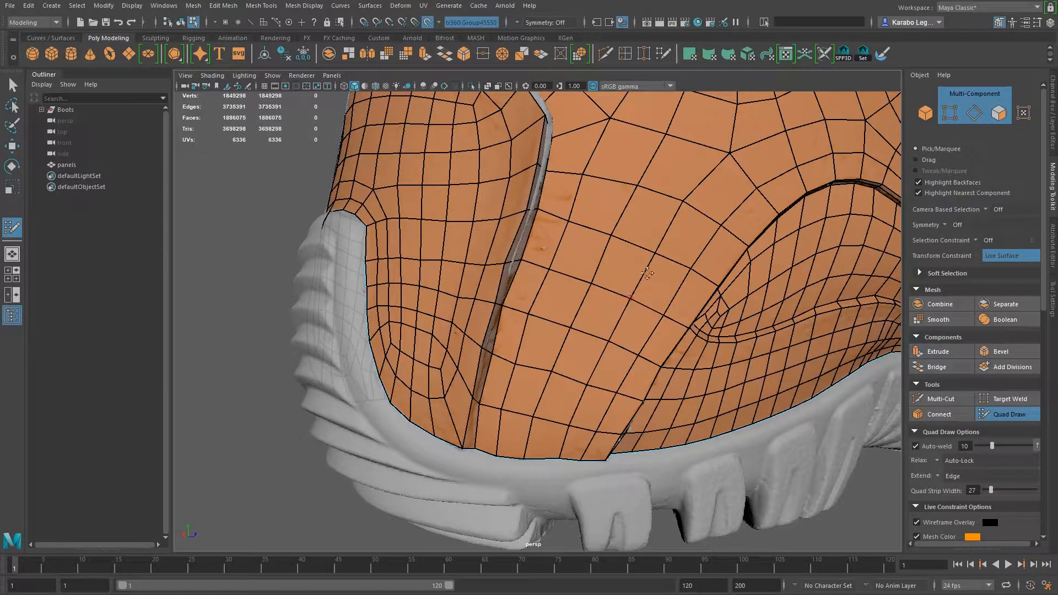
drag(611, 235, 613, 231)
Step: Examine the retopologized panels from the heel along the boot's side to the toe cap and lace area
alt+right_drag(720, 234, 642, 245)
alt+drag(642, 245, 573, 253)
alt+right_drag(673, 277, 607, 280)
alt+drag(608, 280, 570, 277)
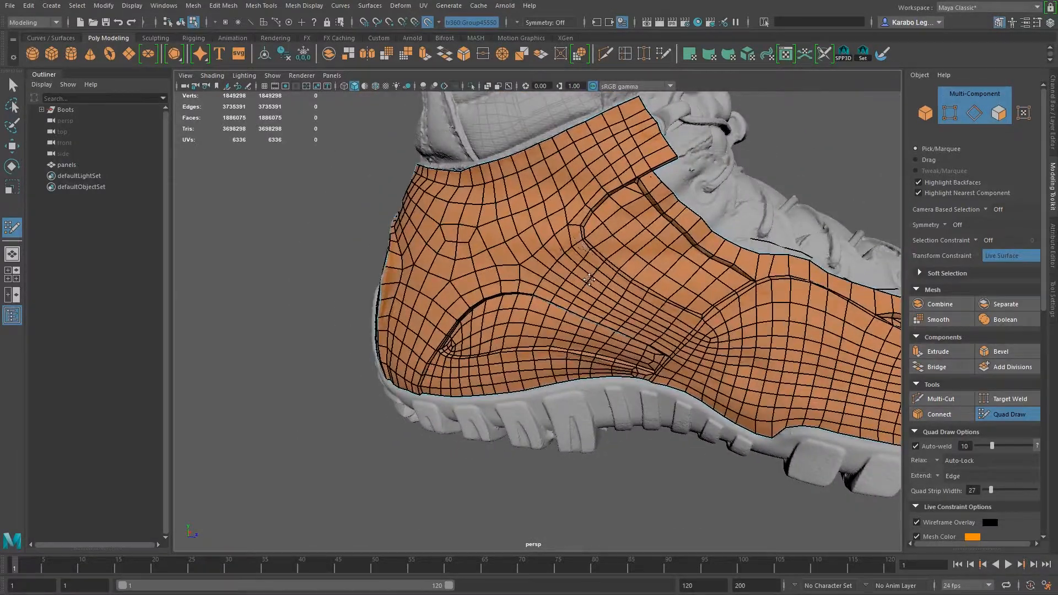
alt+right_drag(570, 277, 590, 277)
mouse_move(589, 278)
alt+mouse_down()
mouse_move(628, 277)
mouse_move(598, 278)
alt+mouse_up()
alt+right_drag(714, 350, 665, 341)
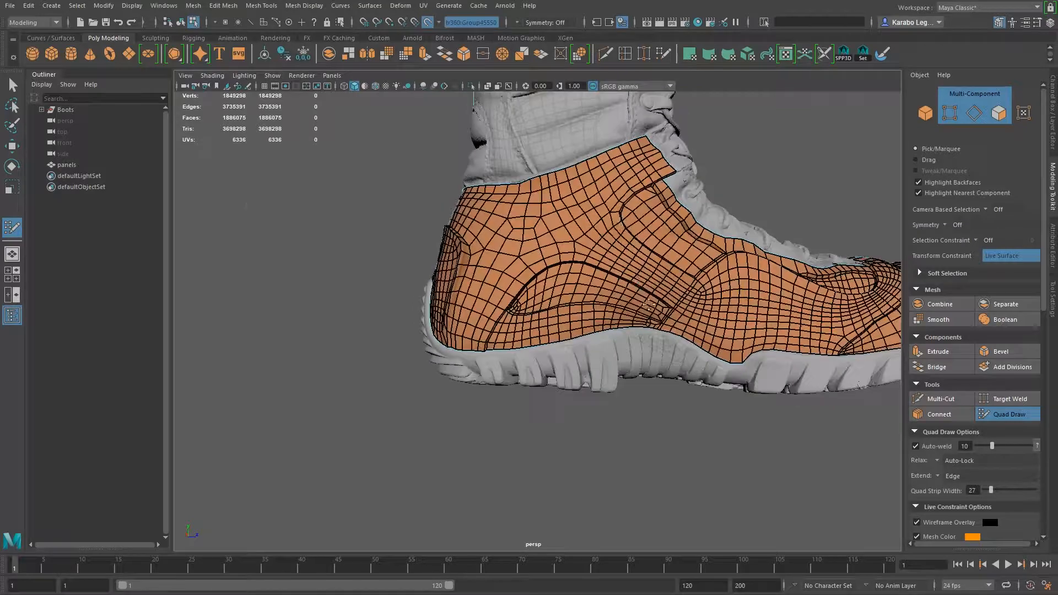
alt+middle_drag(665, 341, 463, 364)
alt+drag(669, 325, 537, 370)
alt+right_drag(537, 370, 634, 382)
alt+drag(634, 382, 483, 380)
alt+right_drag(443, 396, 498, 369)
mouse_move(498, 369)
alt+mouse_down()
mouse_move(645, 374)
mouse_move(560, 367)
mouse_move(636, 382)
alt+mouse_up()
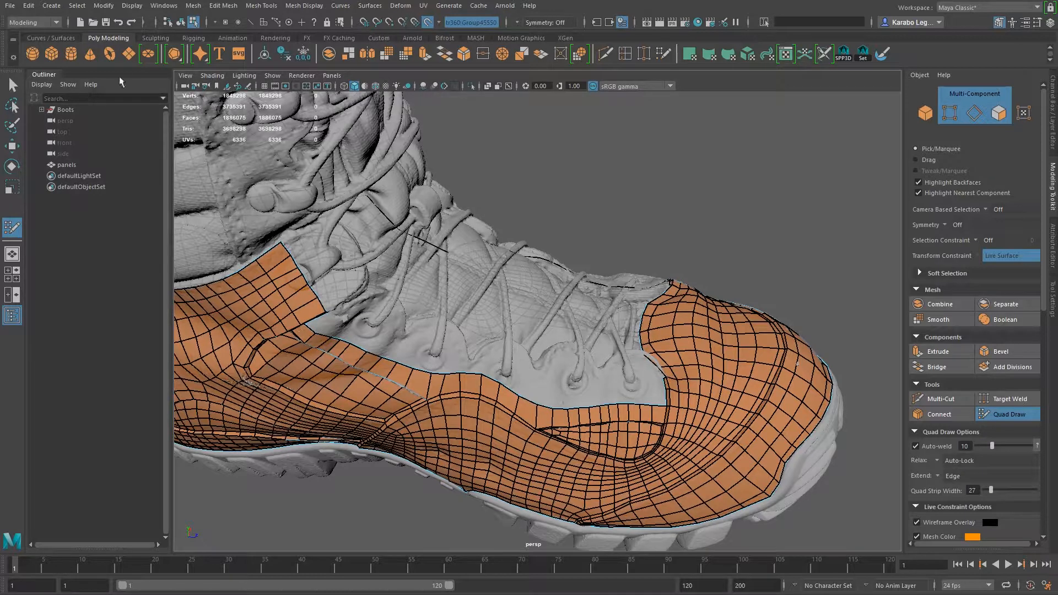
alt+middle_drag(552, 349, 515, 299)
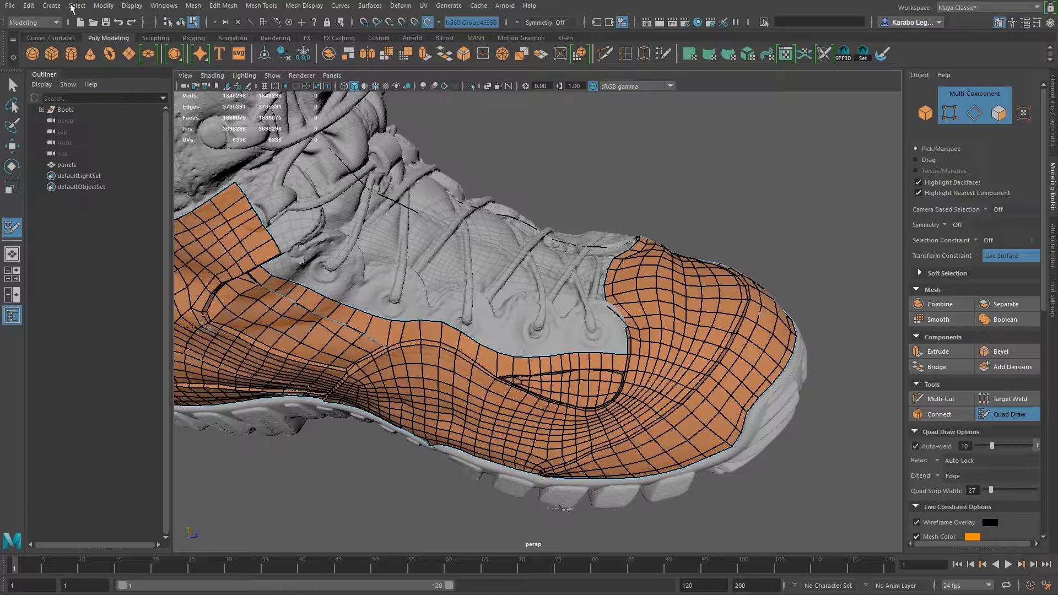
Step: Leave Quad Draw, create a polygon torus and raise it to about 12.82 in Y
click(994, 419)
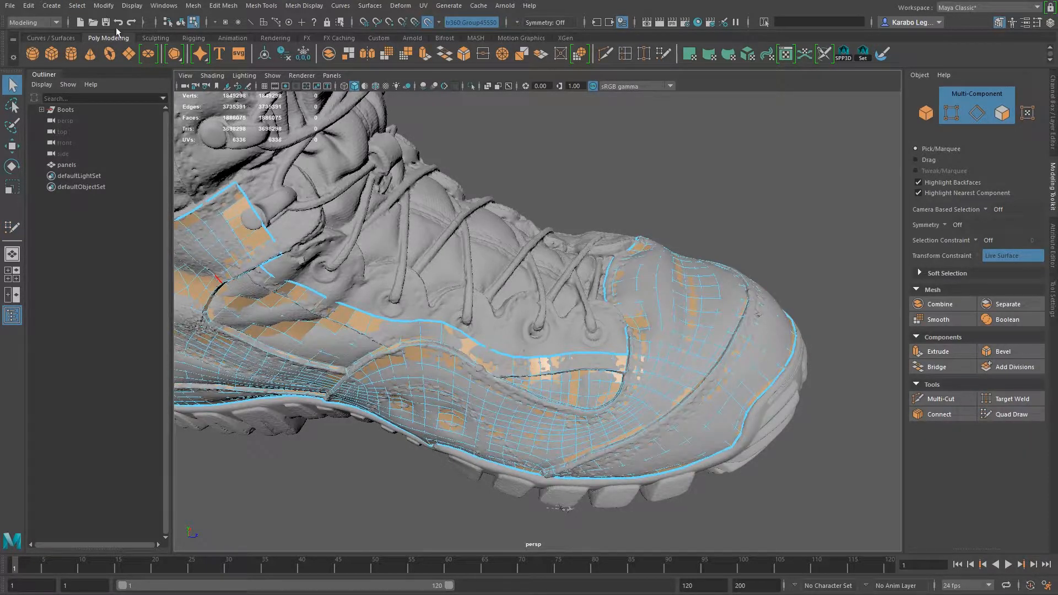
click(108, 52)
alt+right_drag(584, 404, 453, 419)
key(w)
drag(371, 507, 373, 323)
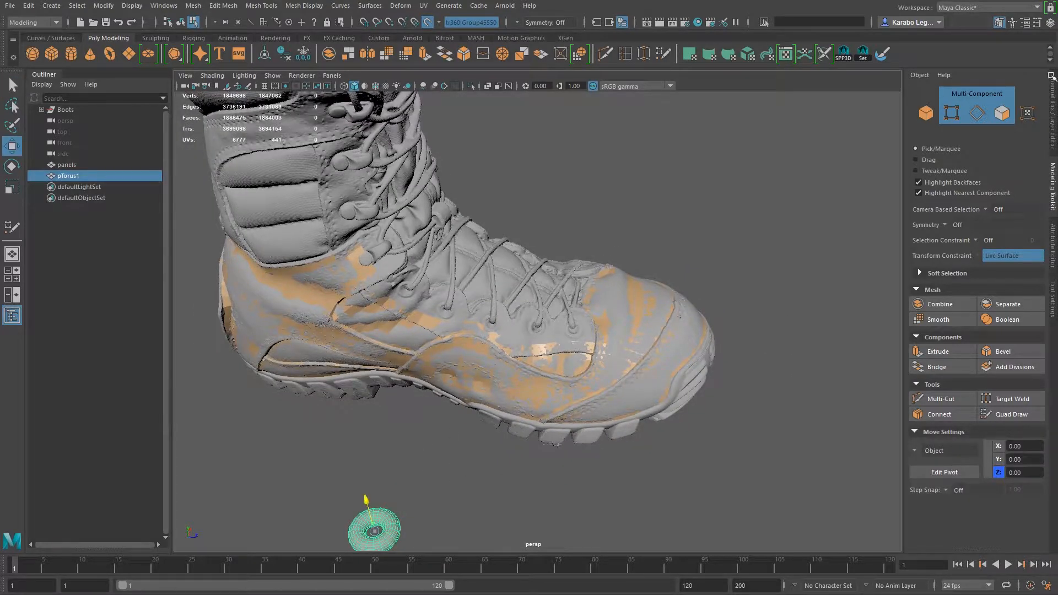
Step: Turn off the live surface and snap the torus to a scan vertex at the lace eyelet nearest the toe
click(424, 22)
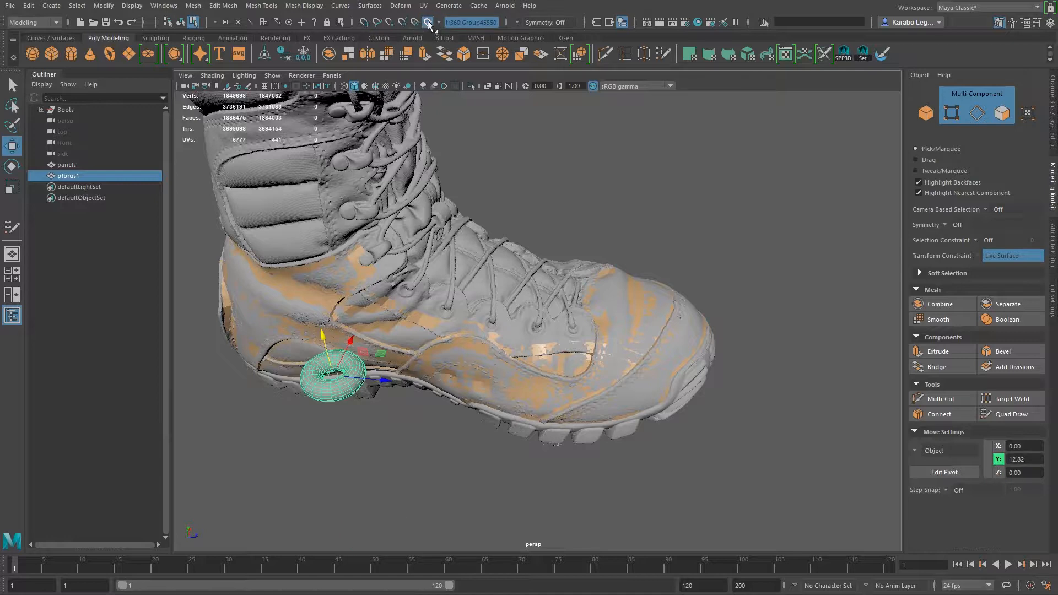
drag(333, 379, 715, 391)
scroll(578, 333, up, 5)
alt+middle_drag(775, 365, 626, 433)
key(v)
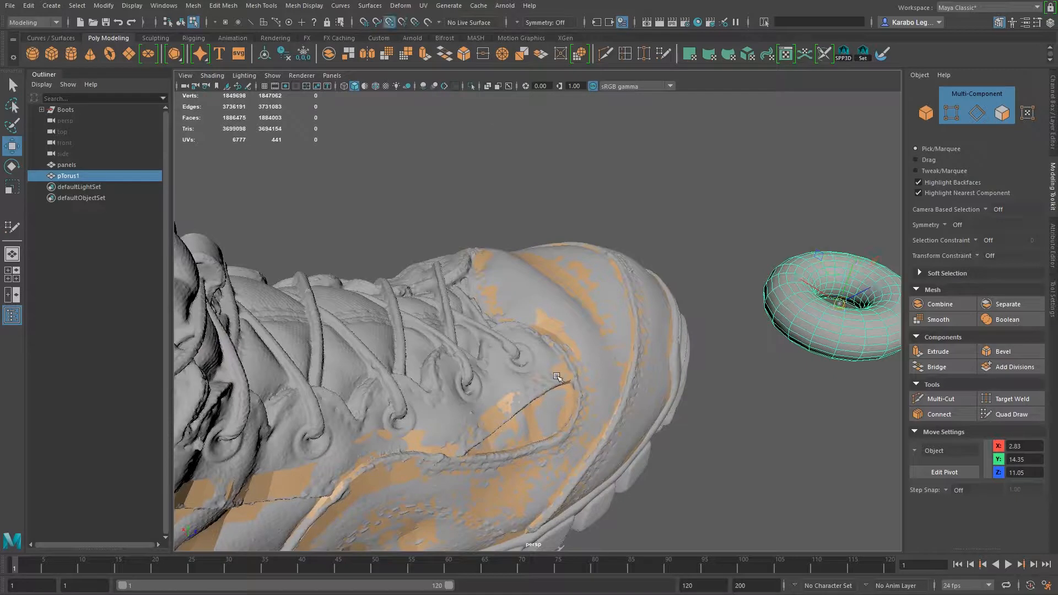
middle_drag(518, 368, 509, 380)
middle_drag(606, 402, 560, 392)
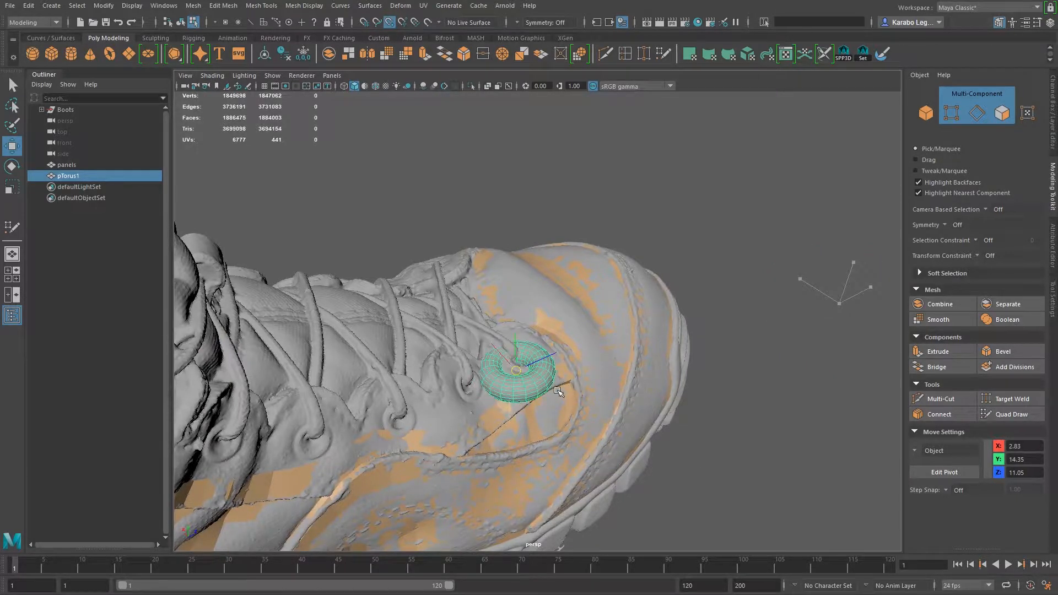
scroll(555, 387, up, 5)
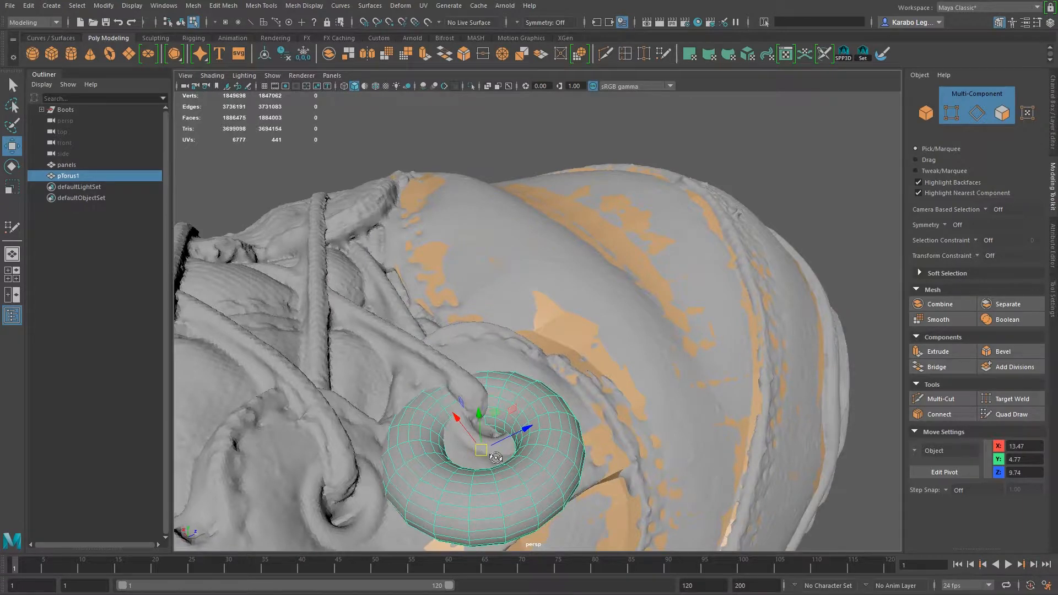
Step: Set the torus's Subdivisions Axis to 8 and check it against the eyelet
alt+drag(495, 458, 480, 395)
click(1054, 111)
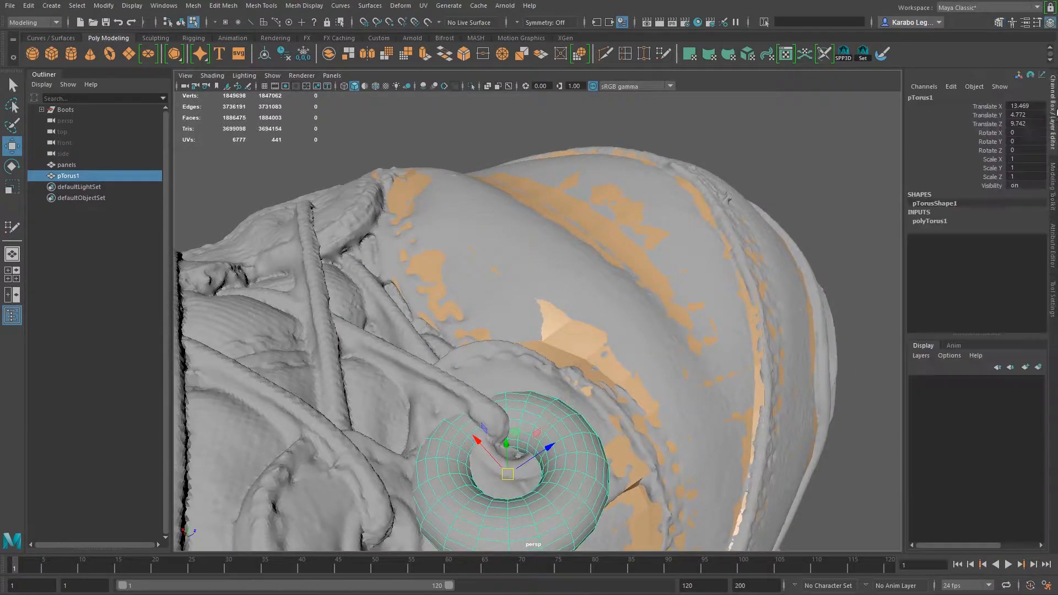
click(931, 221)
alt+drag(385, 415, 516, 438)
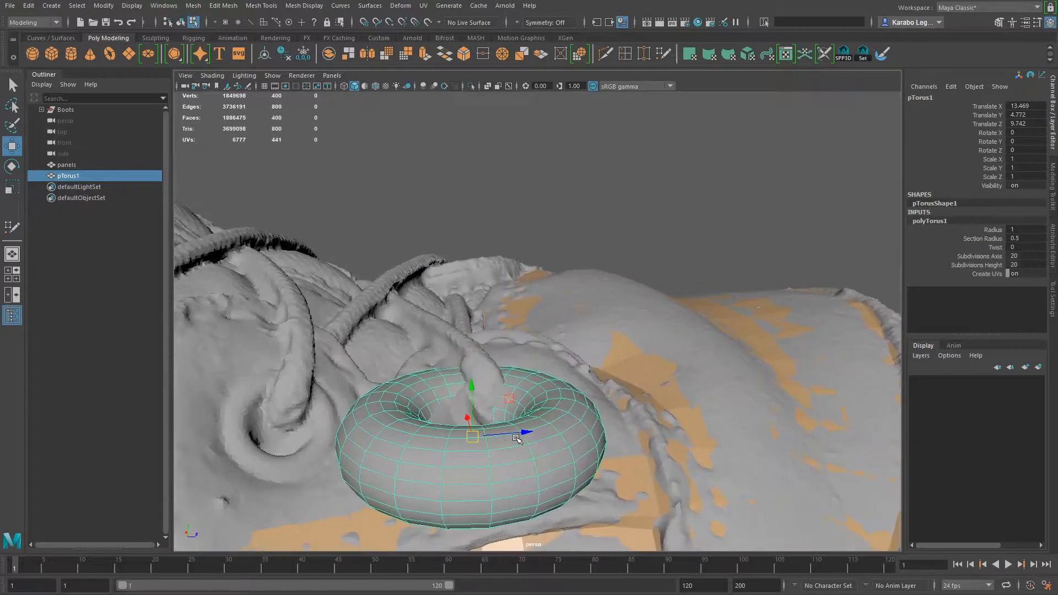
click(980, 257)
alt+drag(482, 388, 460, 472)
alt+middle_drag(532, 423, 480, 334)
middle_drag(584, 362, 541, 368)
alt+drag(542, 381, 588, 391)
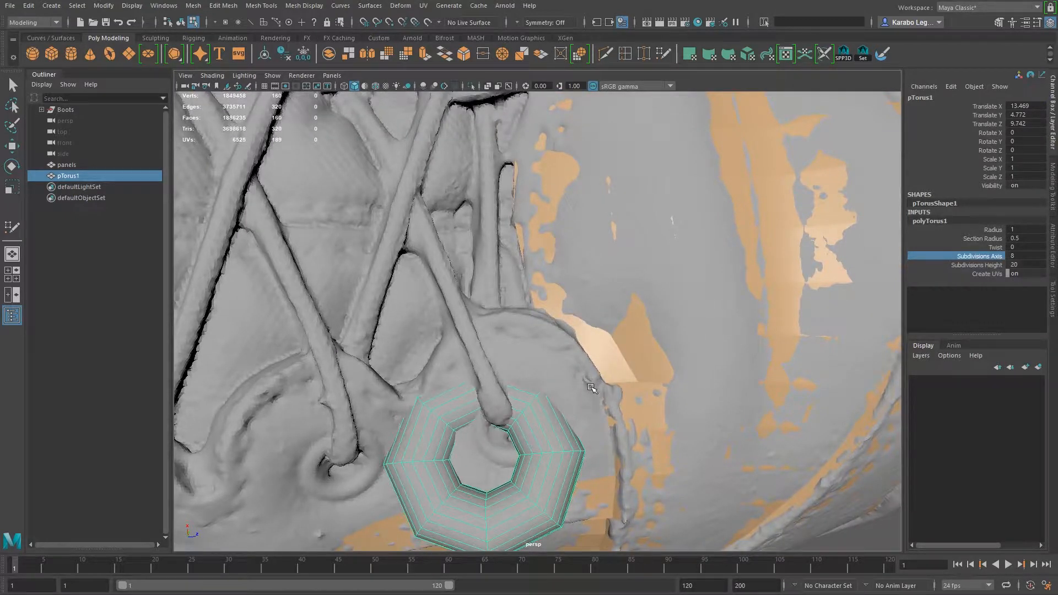
alt+drag(577, 396, 584, 371)
mouse_move(645, 366)
middle_down()
mouse_move(668, 366)
mouse_move(641, 369)
middle_up()
alt+drag(640, 369, 610, 347)
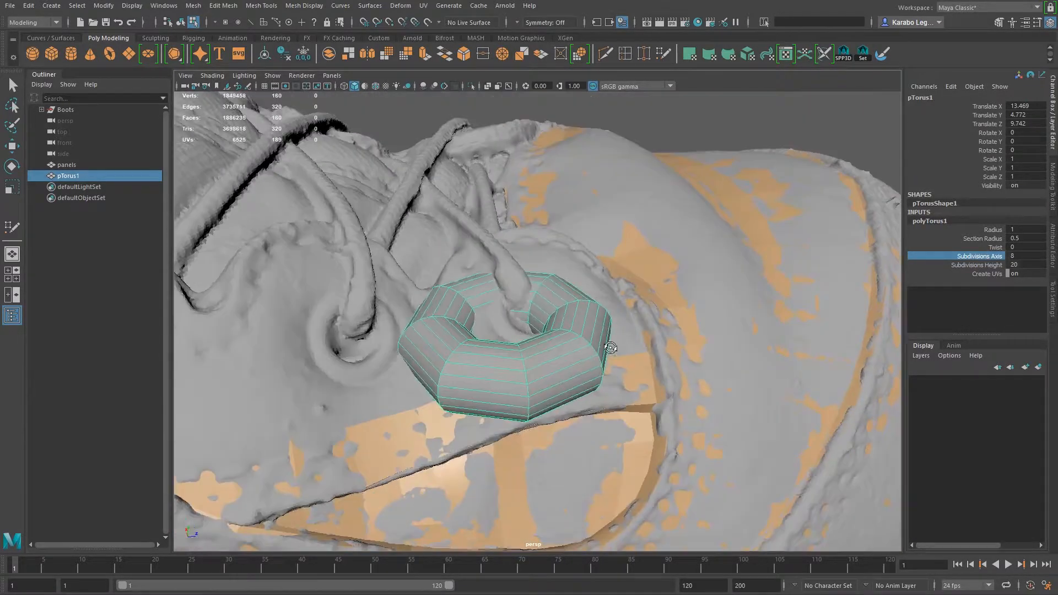
Step: Try Subdivisions Height values of 11 and 10 on the torus, checking its profile against the eyelet
click(977, 265)
middle_drag(653, 375, 602, 372)
alt+drag(602, 372, 215, 257)
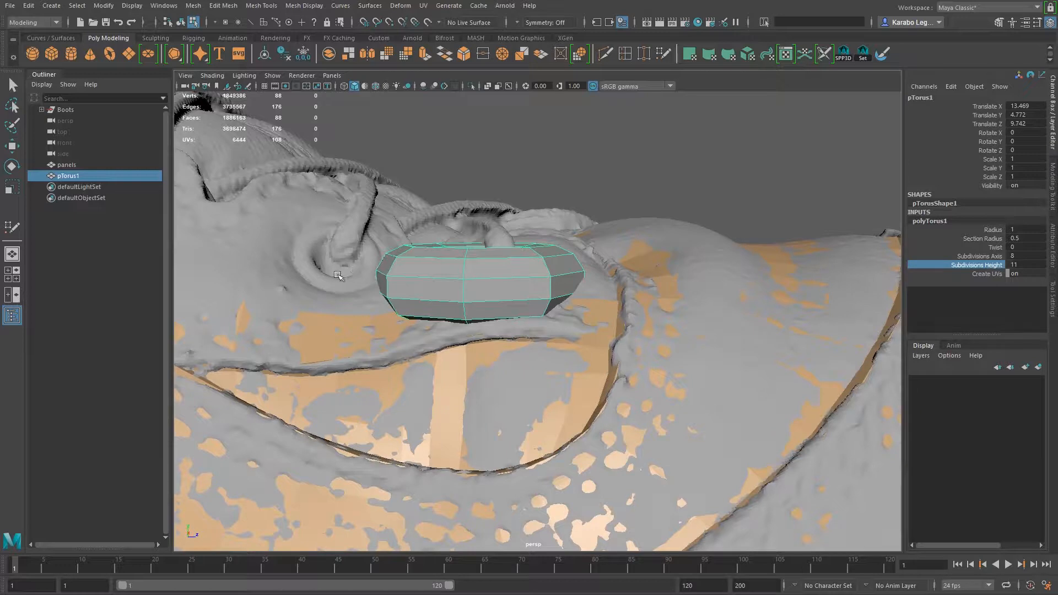
alt+drag(541, 328, 510, 350)
alt+drag(581, 327, 545, 385)
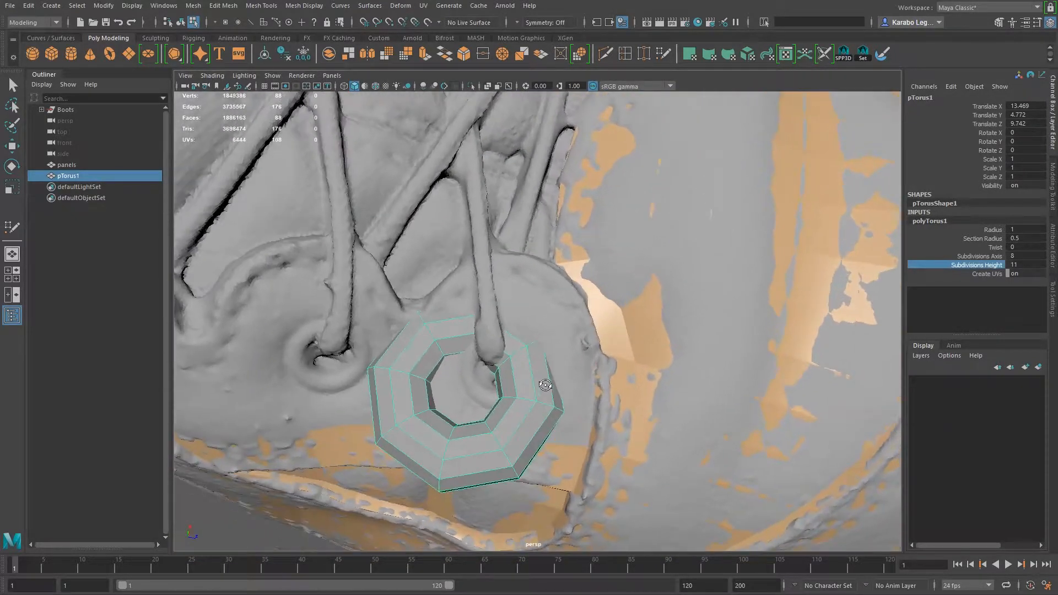
click(1016, 265)
text(10)
key(Return)
alt+drag(521, 405, 543, 337)
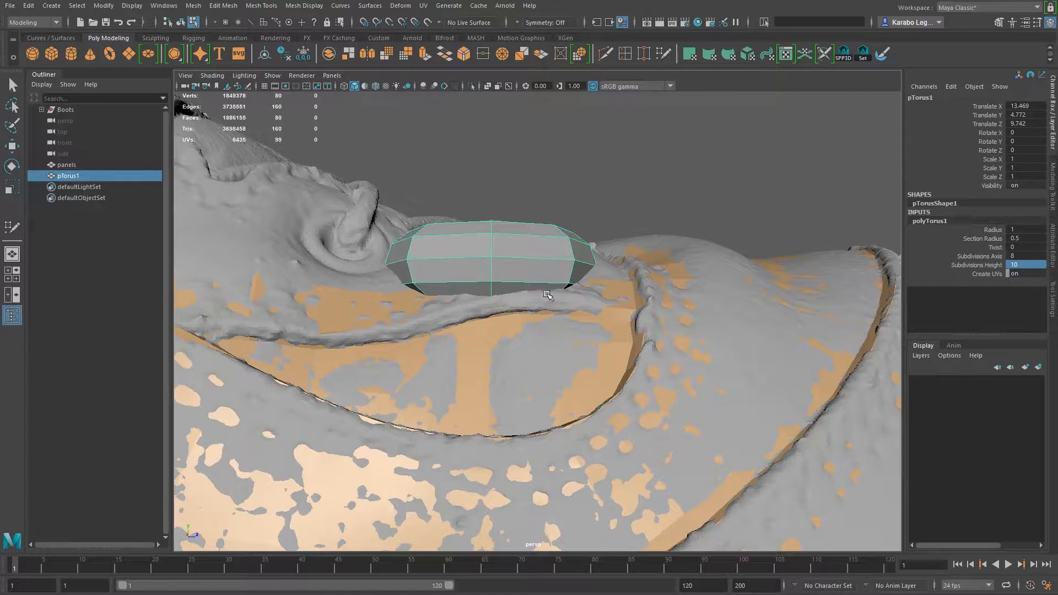
alt+drag(517, 275, 505, 285)
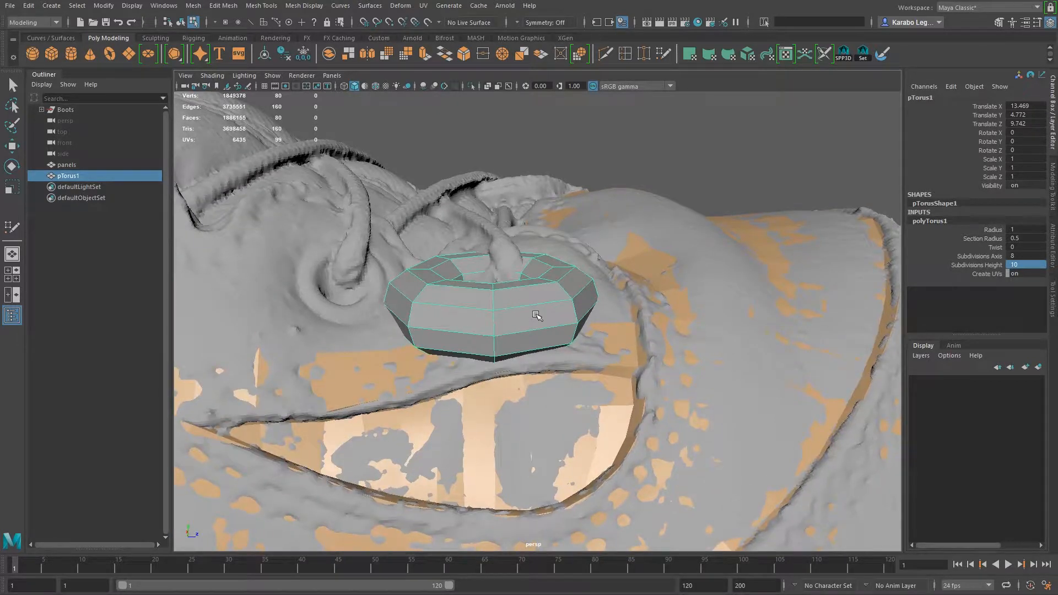
Step: Isolate the torus and set its Subdivisions Height to 8
key(ctrl+1)
alt+drag(614, 345, 520, 346)
key(f)
alt+right_drag(622, 361, 496, 344)
alt+drag(496, 344, 467, 367)
click(1027, 265)
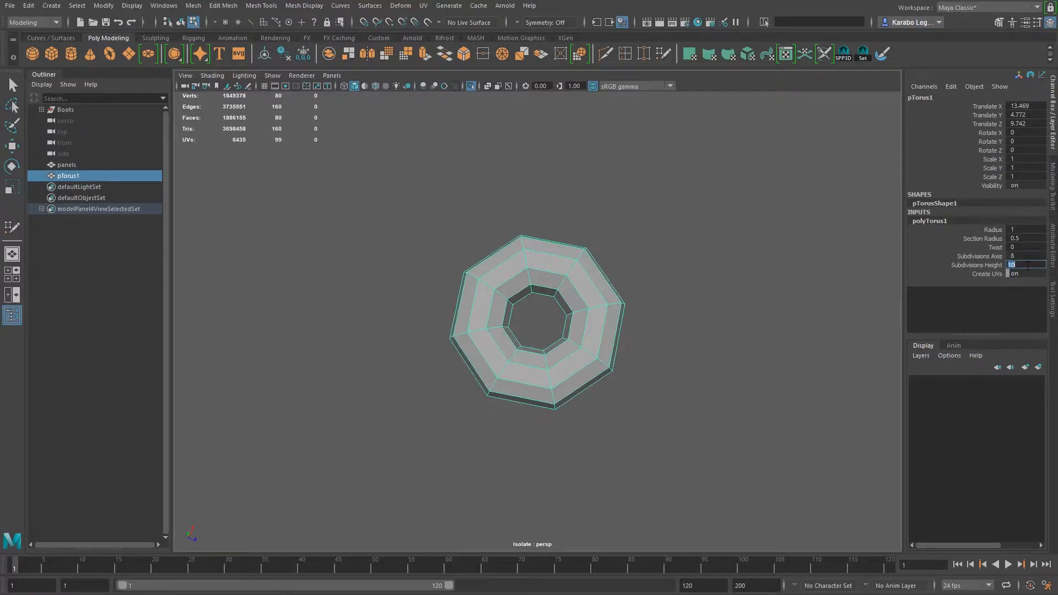
text(8)
key(Return)
alt+drag(661, 298, 656, 271)
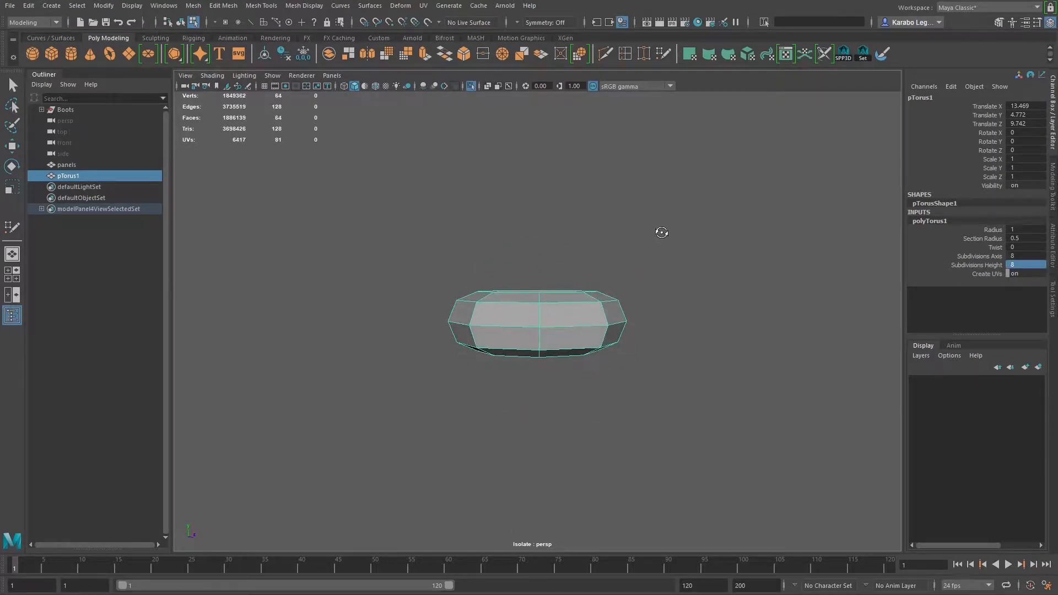
alt+drag(666, 218, 609, 299)
Step: Show the boot again, tilt the torus to match the eyelet's surface and scale it uniformly to about 0.585
key(space)
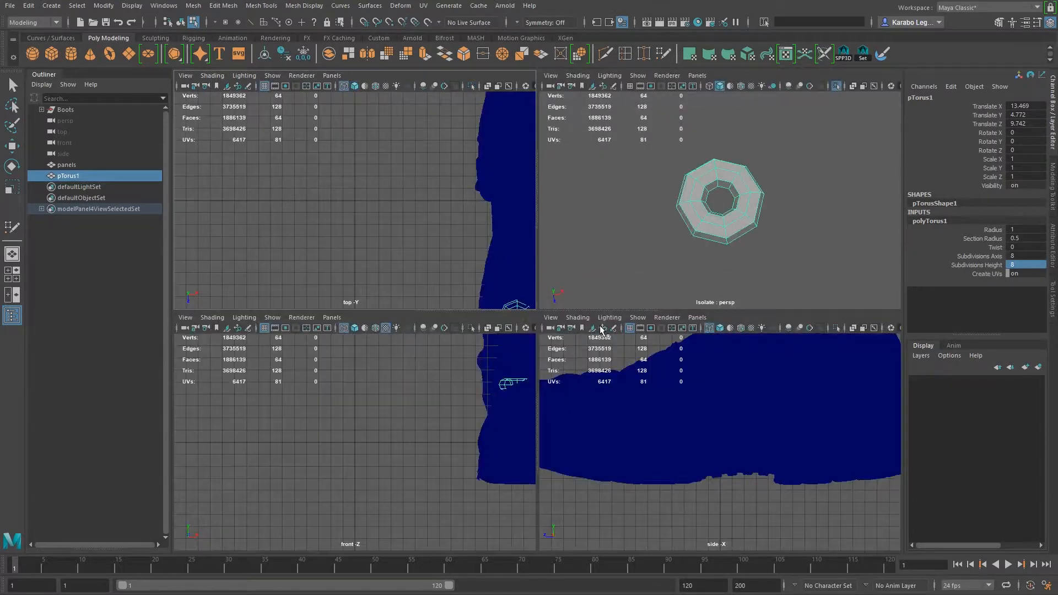
key(space)
key(ctrl+1)
alt+drag(664, 229, 615, 284)
key(e)
drag(566, 331, 571, 311)
key(w)
key(r)
drag(572, 309, 622, 300)
alt+right_drag(622, 300, 682, 332)
alt+drag(682, 333, 521, 363)
alt+right_drag(677, 351, 590, 331)
key(w)
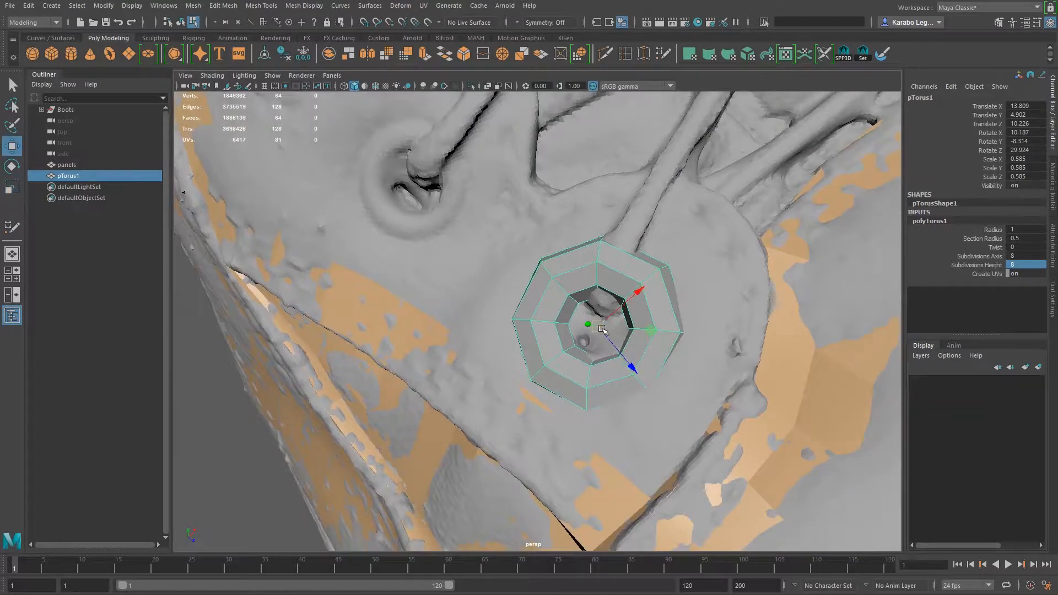
Step: Move the torus off the eyelet and set its Section Radius to 0.4 after trying 0.6
drag(582, 329, 604, 351)
drag(461, 218, 490, 244)
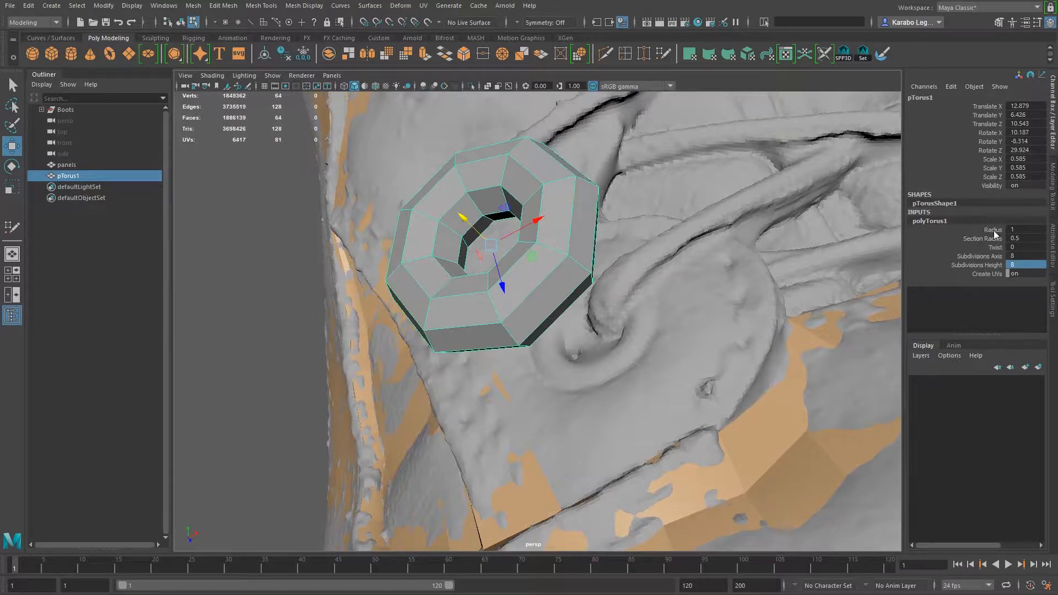
click(1017, 238)
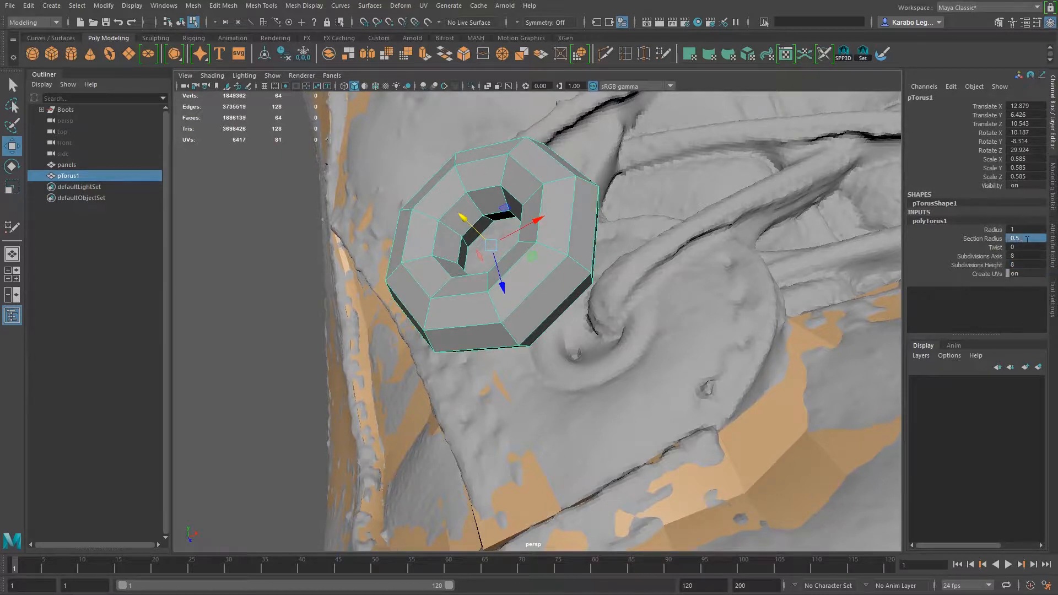
text(0.6)
key(Return)
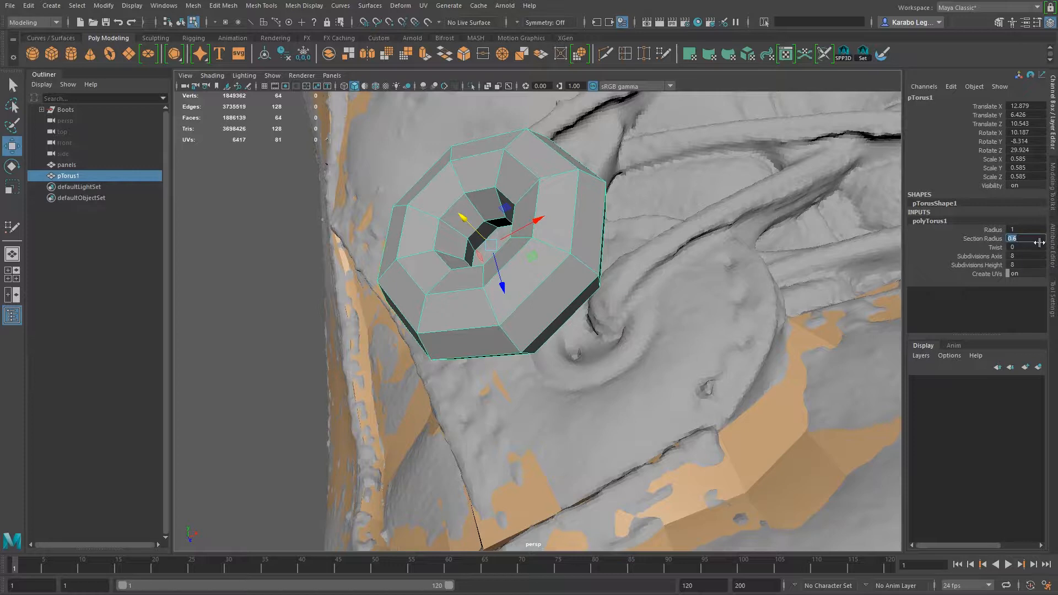
text(.4)
key(Return)
Step: Fit the torus back onto the eyelet rim at a scale of about 0.55 and set its Section Radius to 0.35
alt+drag(585, 307, 562, 251)
drag(485, 167, 386, 261)
key(e)
drag(595, 318, 573, 305)
key(r)
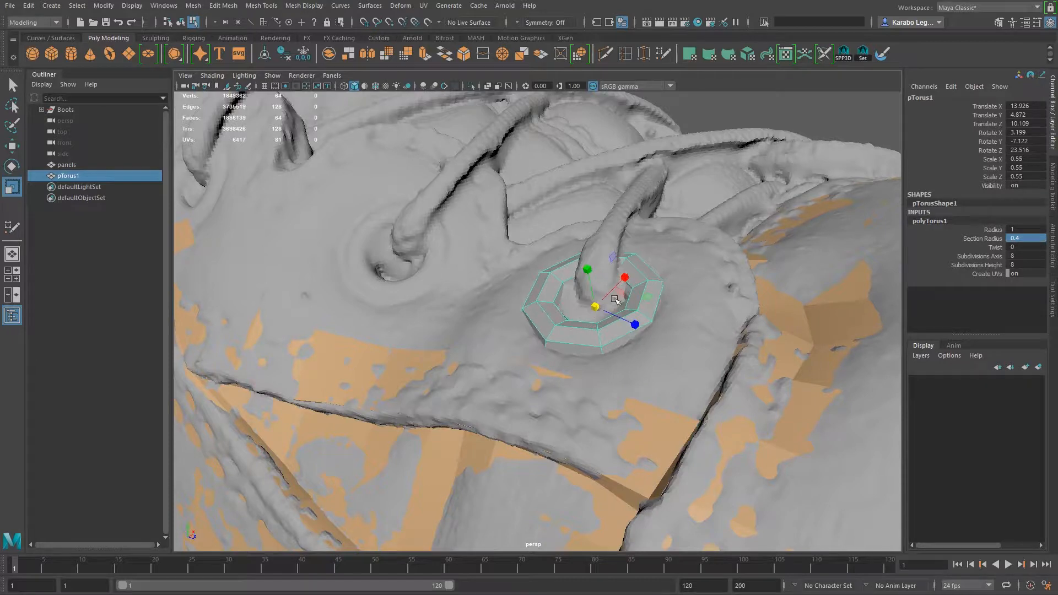
double_click(1019, 237)
alt+drag(745, 306, 553, 280)
Step: Isolate the torus and delete the rings of faces on its underside
key(ctrl+1)
alt+right_drag(661, 374, 695, 406)
alt+drag(689, 402, 630, 338)
key(F11)
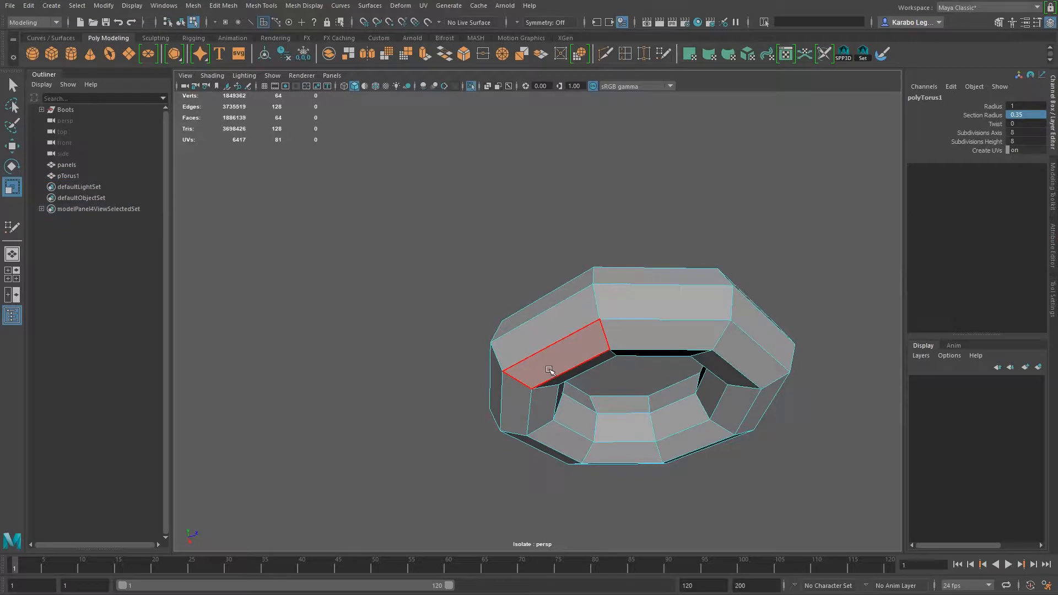
click(566, 366)
shift+double_click(646, 336)
ctrl+right_drag(645, 337, 720, 283)
alt+drag(755, 396, 647, 366)
key(Delete)
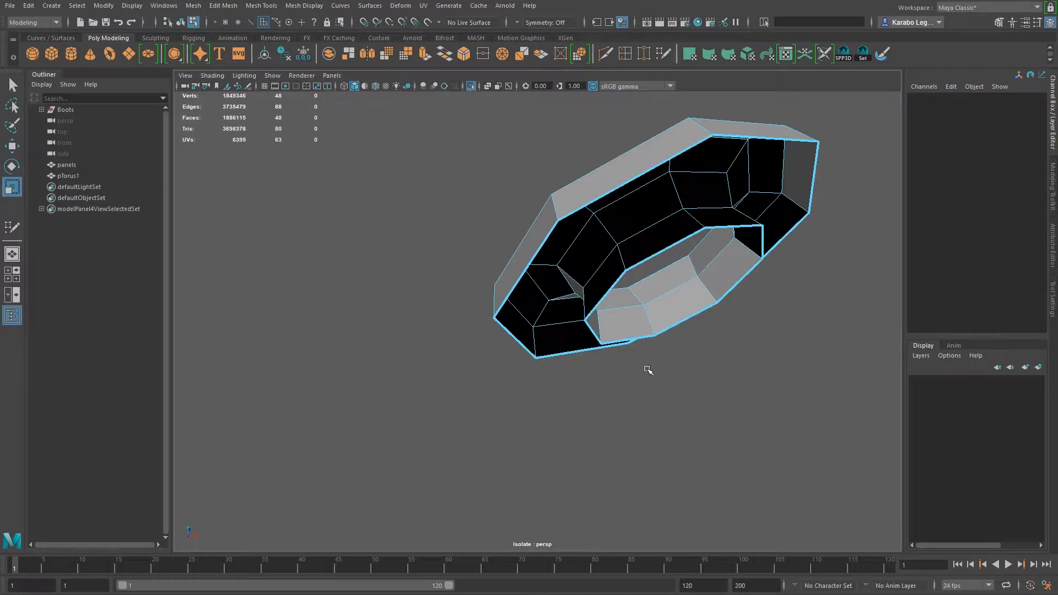
Step: Extrude the open torus's outer border edge loop downward to form a short skirt
key(F8)
alt+drag(642, 189, 688, 258)
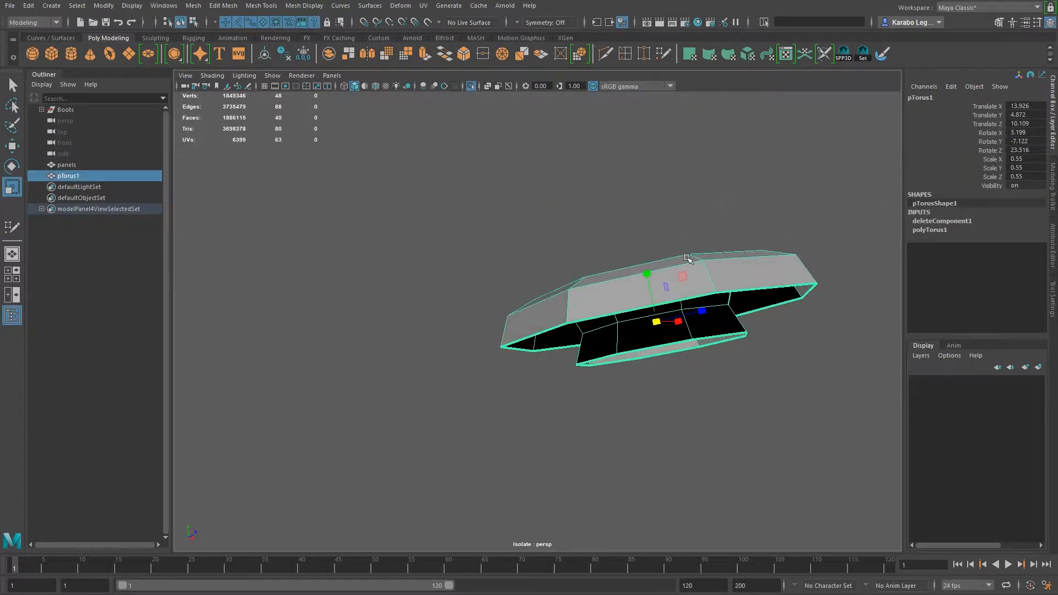
alt+drag(680, 322, 655, 323)
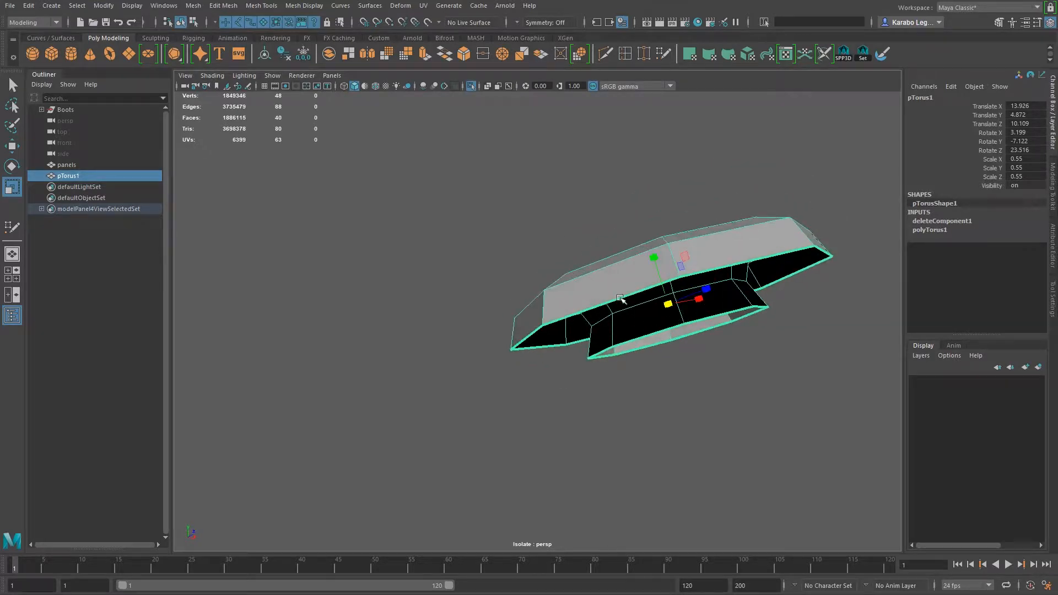
right_drag(626, 300, 615, 278)
double_click(623, 295)
key(w)
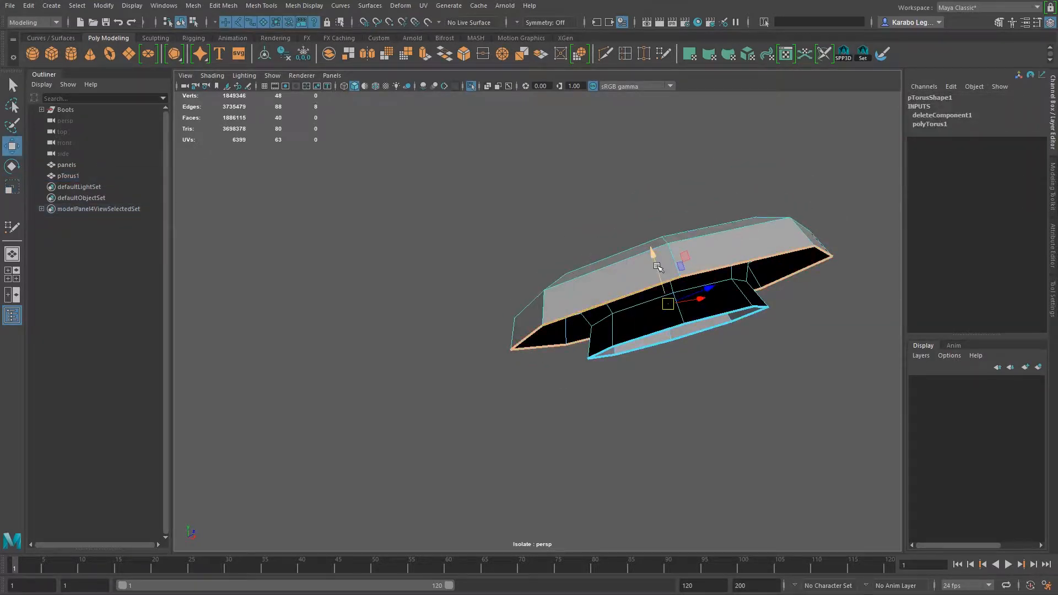
shift+drag(657, 262, 672, 322)
Step: Return to object mode and turn on smooth preview to inspect the eyelet ring from above
right_drag(738, 243, 698, 229)
key(3)
click(753, 193)
alt+drag(698, 229, 631, 260)
click(642, 215)
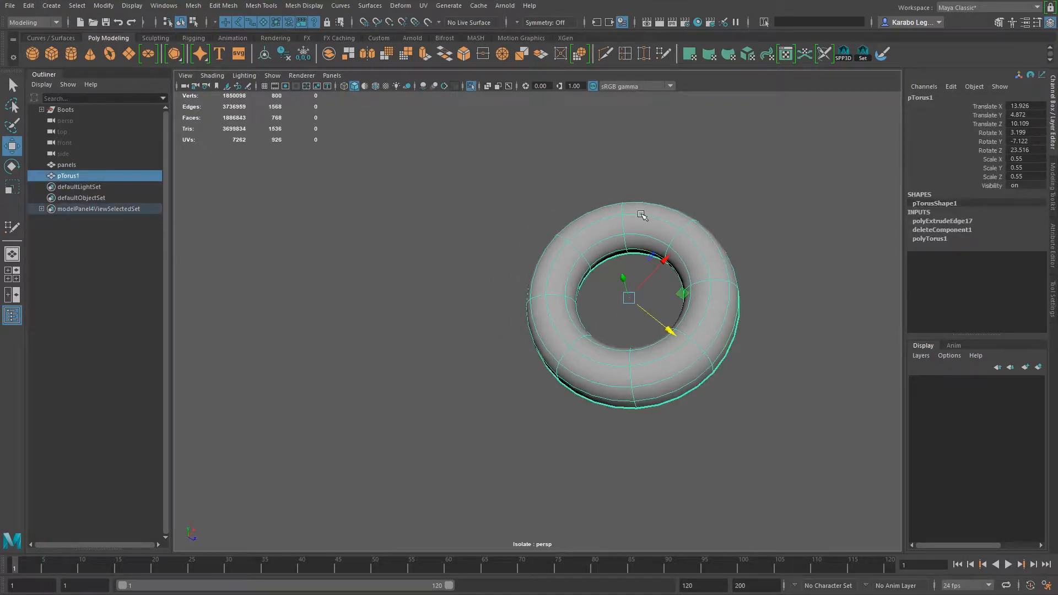
click(788, 183)
alt+drag(737, 204, 739, 216)
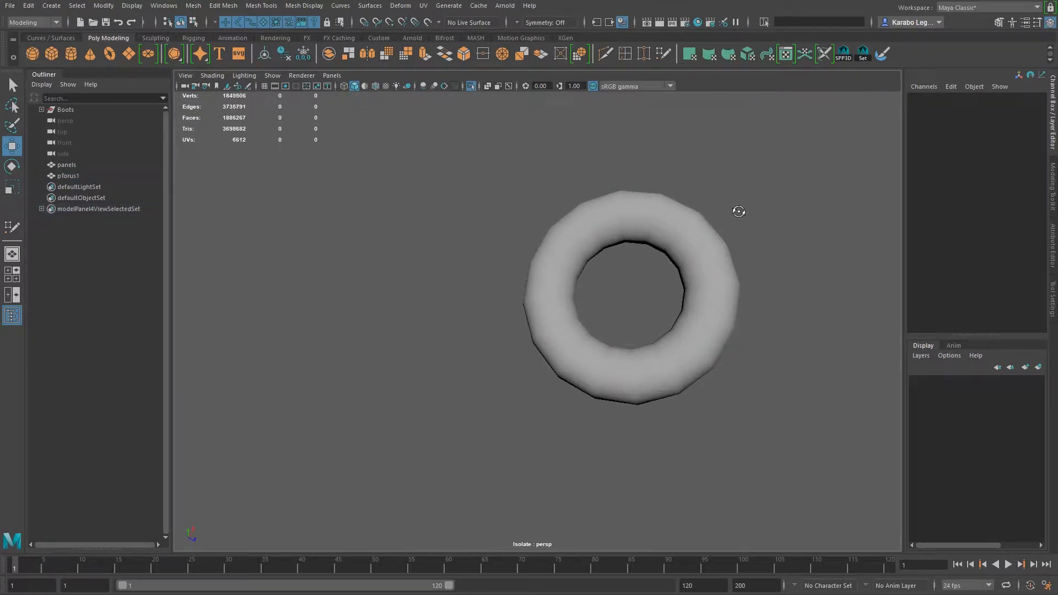
Step: Compare the torus's low-poly cage with its smooth preview at different levels, ending in the unsmoothed display
click(693, 226)
key(1)
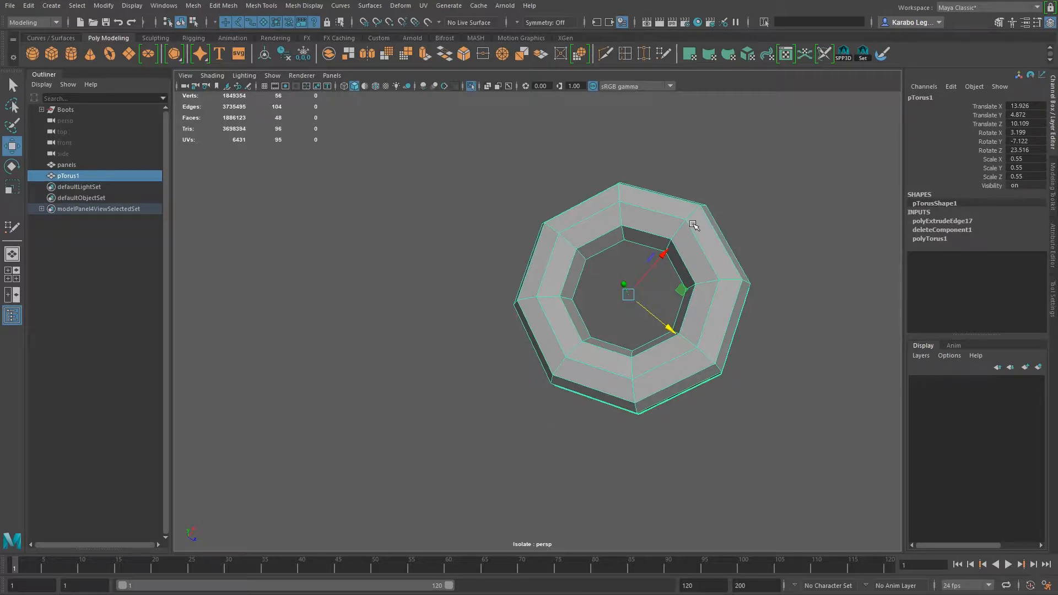
key(3)
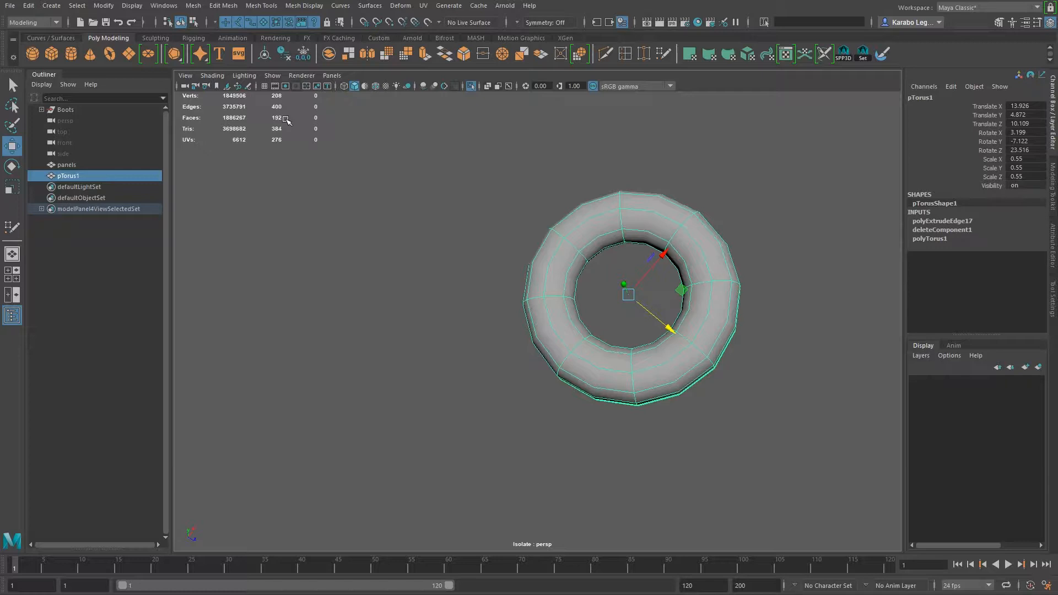
key(3)
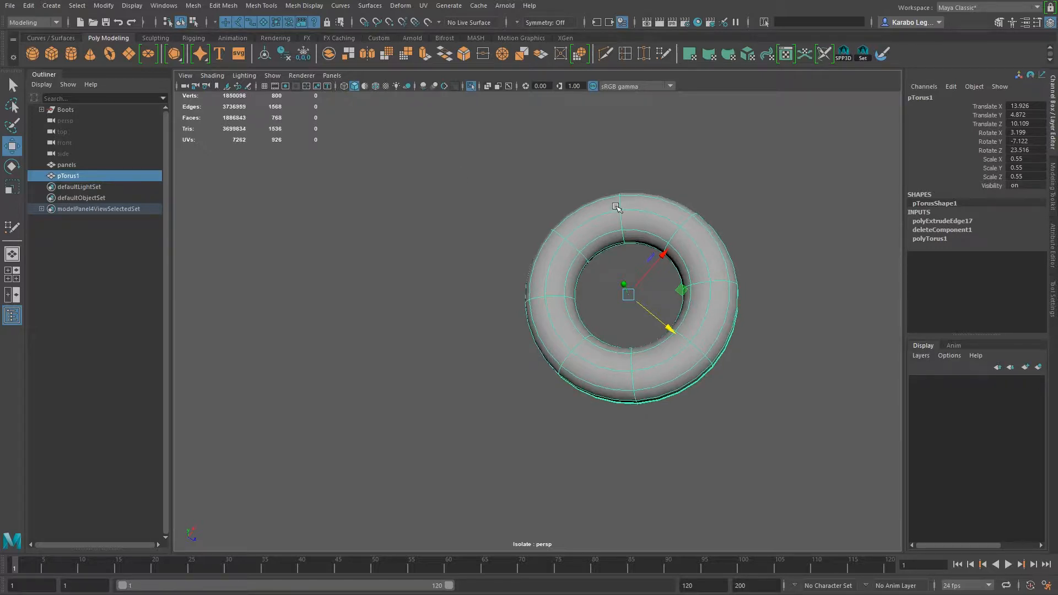
key(1)
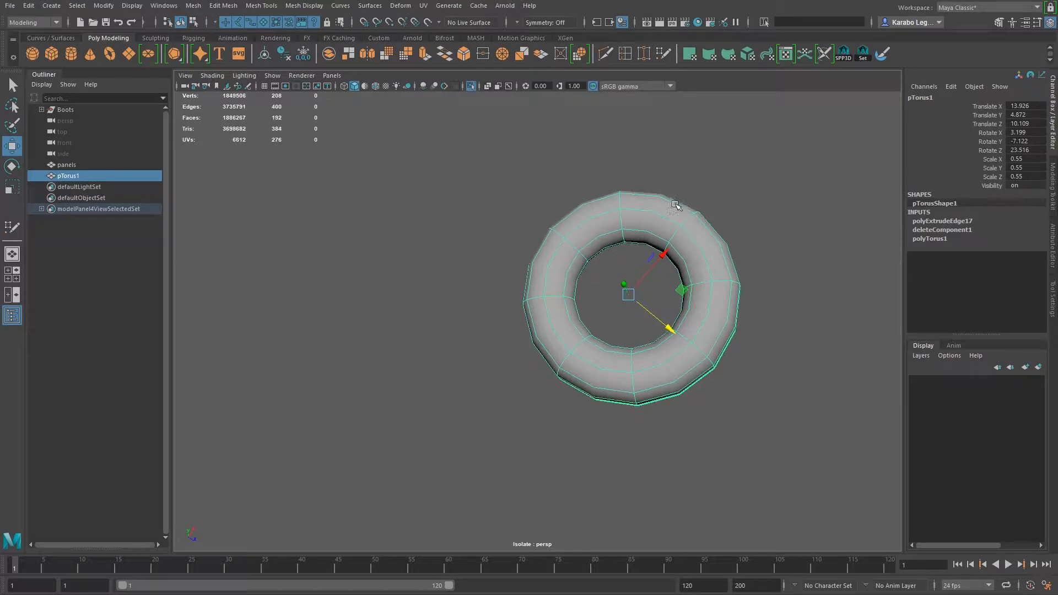
key(1)
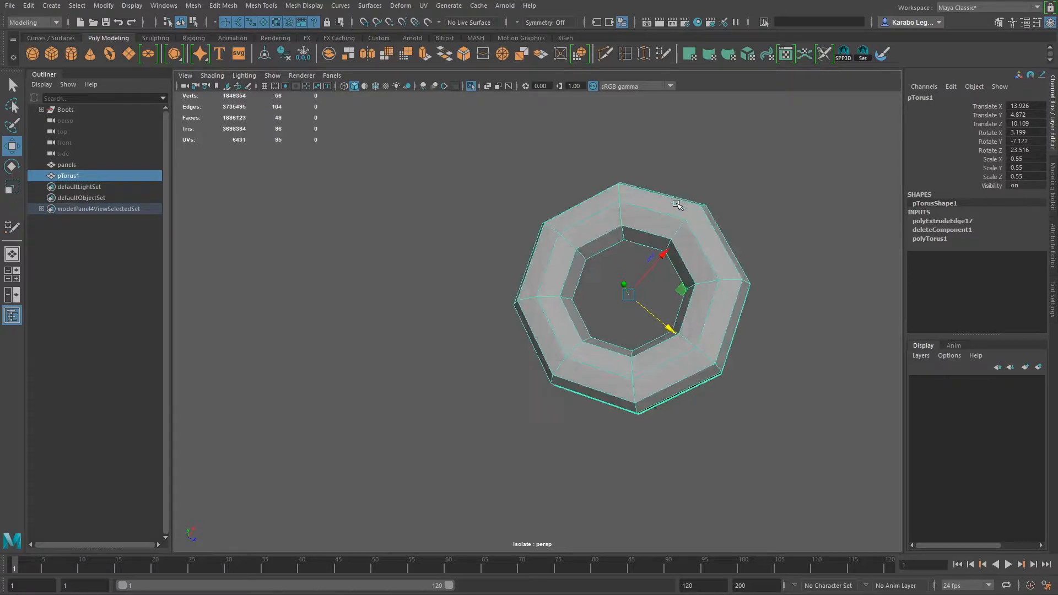
alt+right_drag(765, 274, 728, 274)
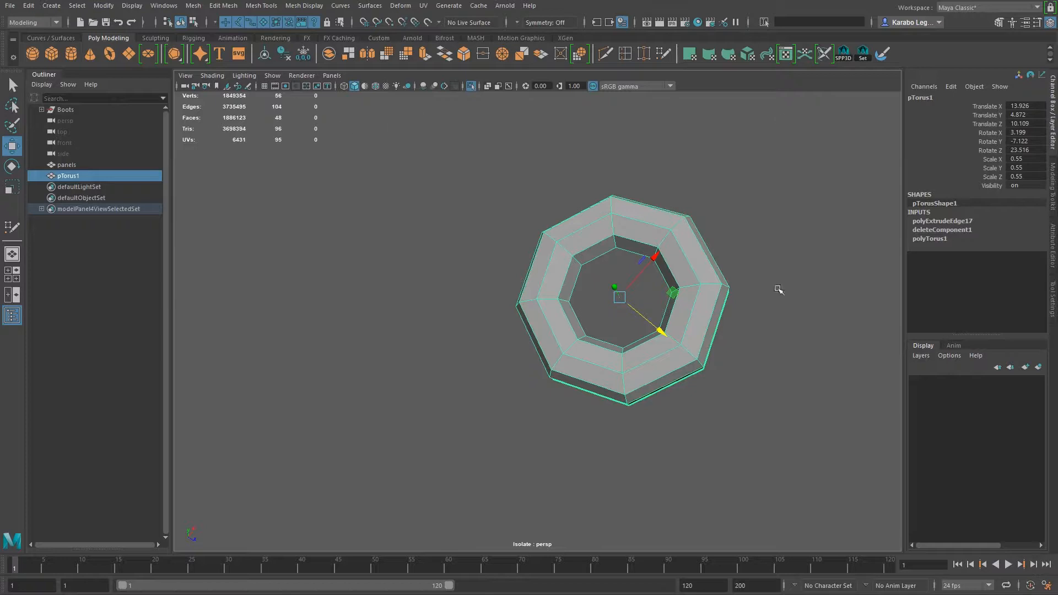
Step: Exit isolation to show the boot again and nudge the torus slightly along its axis to seat it on the eyelet rim
alt+drag(784, 403, 666, 317)
key(ctrl+1)
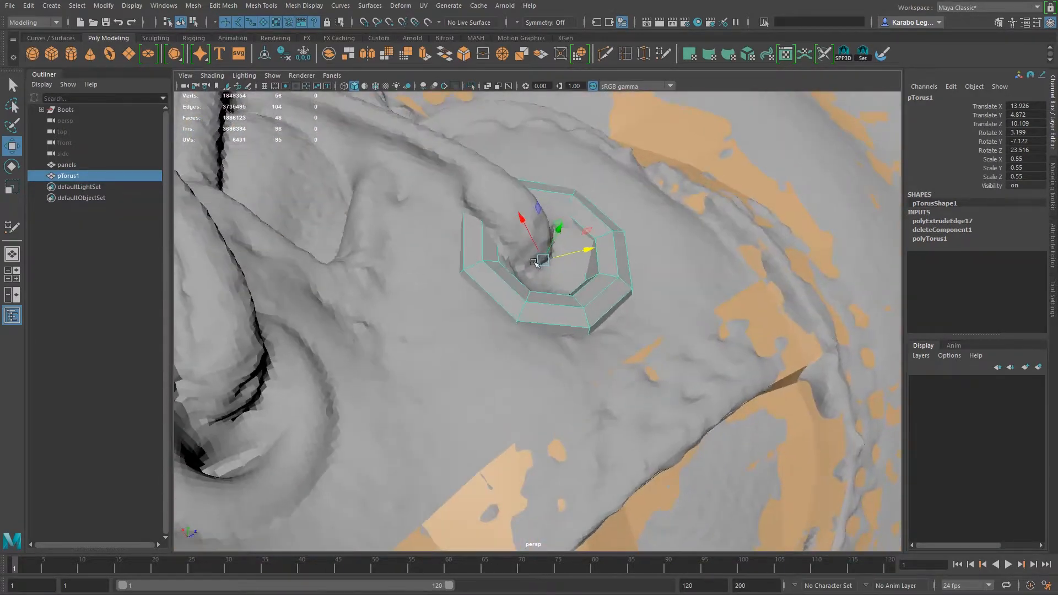
drag(526, 223, 535, 304)
alt+middle_drag(535, 304, 638, 313)
alt+drag(639, 314, 688, 292)
mouse_move(683, 352)
alt+mouse_down()
mouse_move(683, 325)
mouse_move(681, 339)
alt+mouse_up()
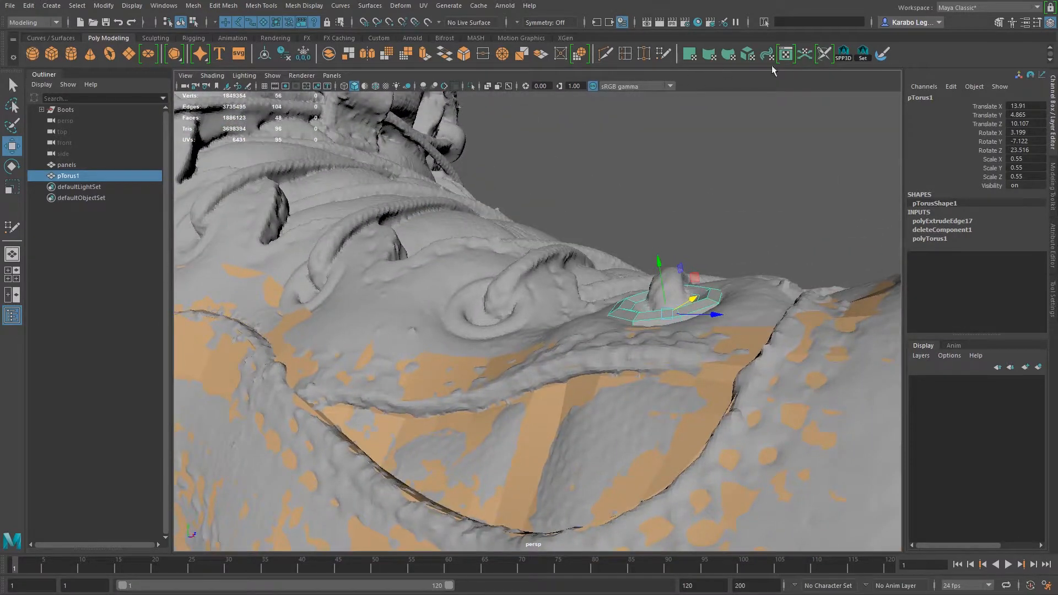
Step: Open the UV Editor for the torus and apply a planar UV projection to all its faces
click(785, 54)
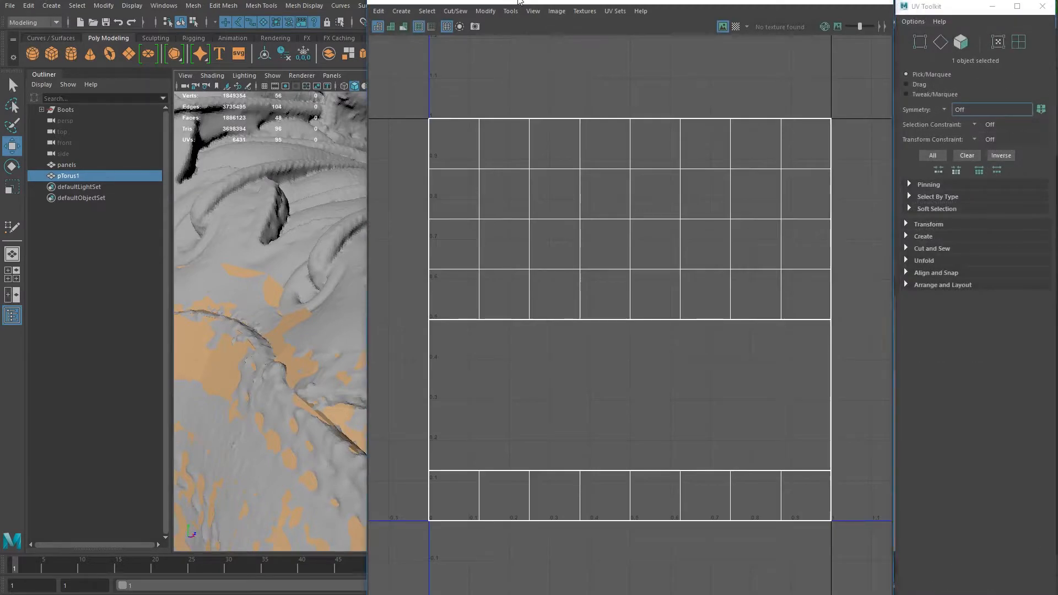
drag(517, 6, 164, 16)
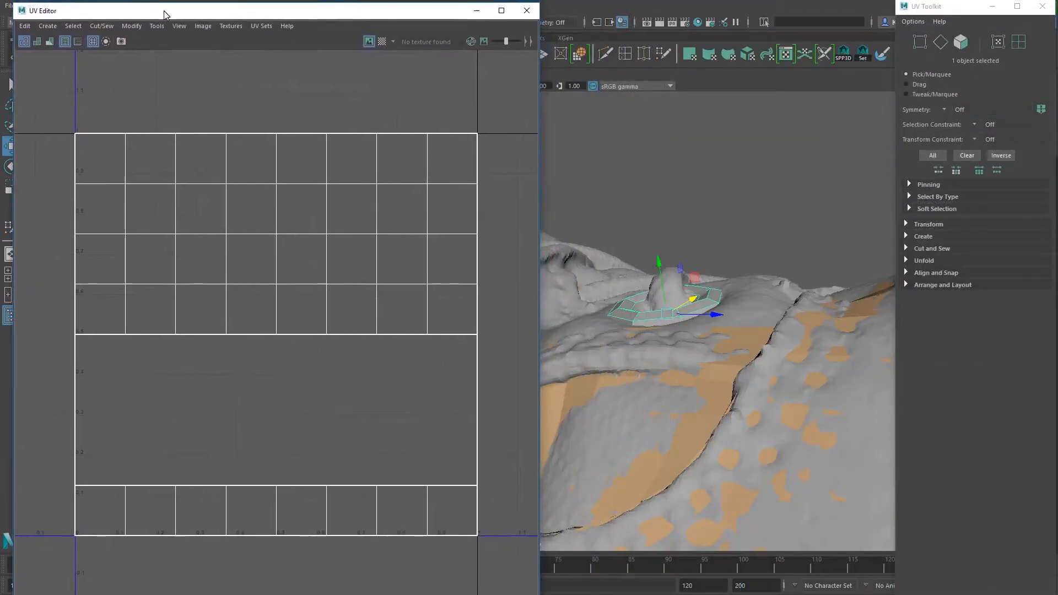
click(689, 54)
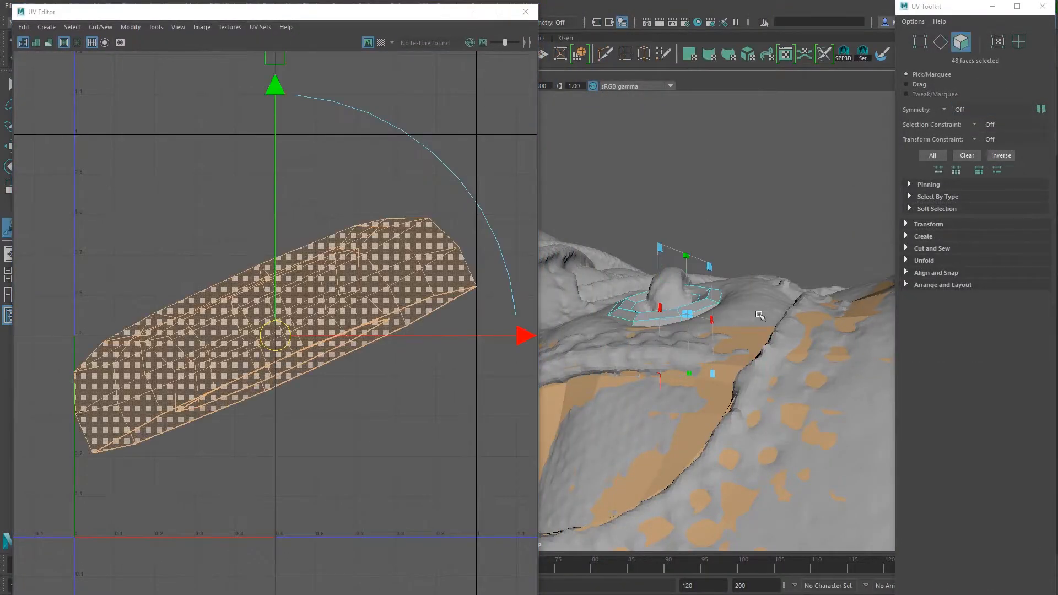
Step: Rotate the planar projection until it faces the eyelet ring straight on and its UVs form an open octagonal ring
alt+drag(645, 284, 694, 401)
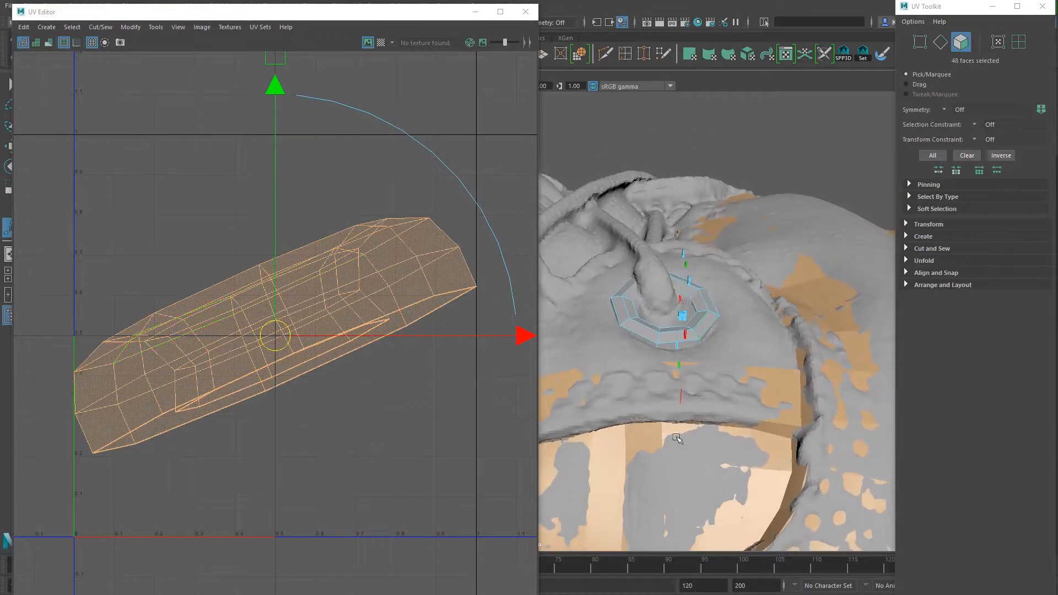
key(e)
drag(707, 278, 637, 337)
drag(704, 302, 698, 312)
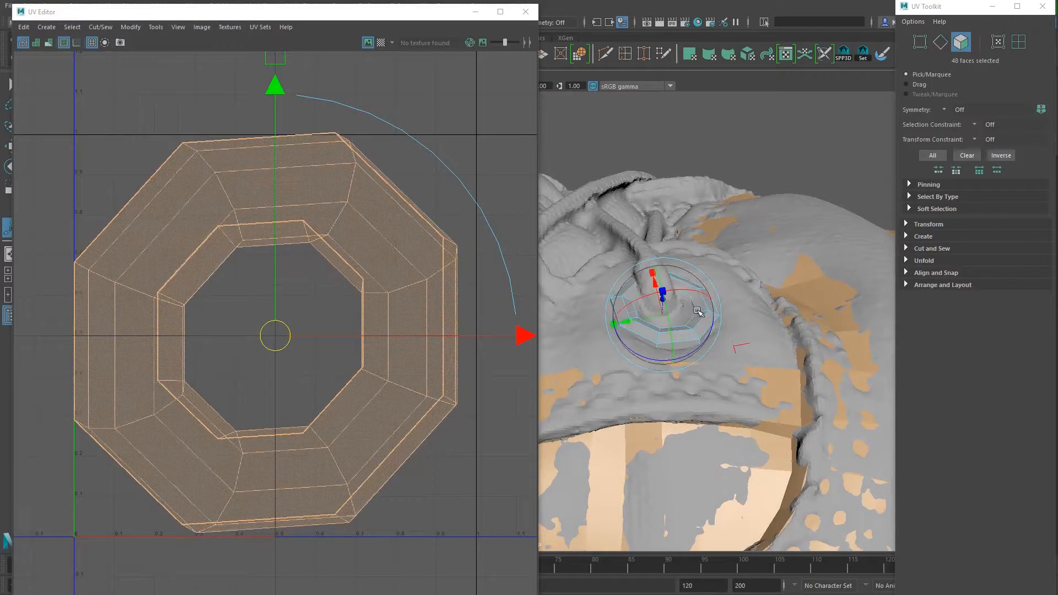
scroll(272, 223, down, 2)
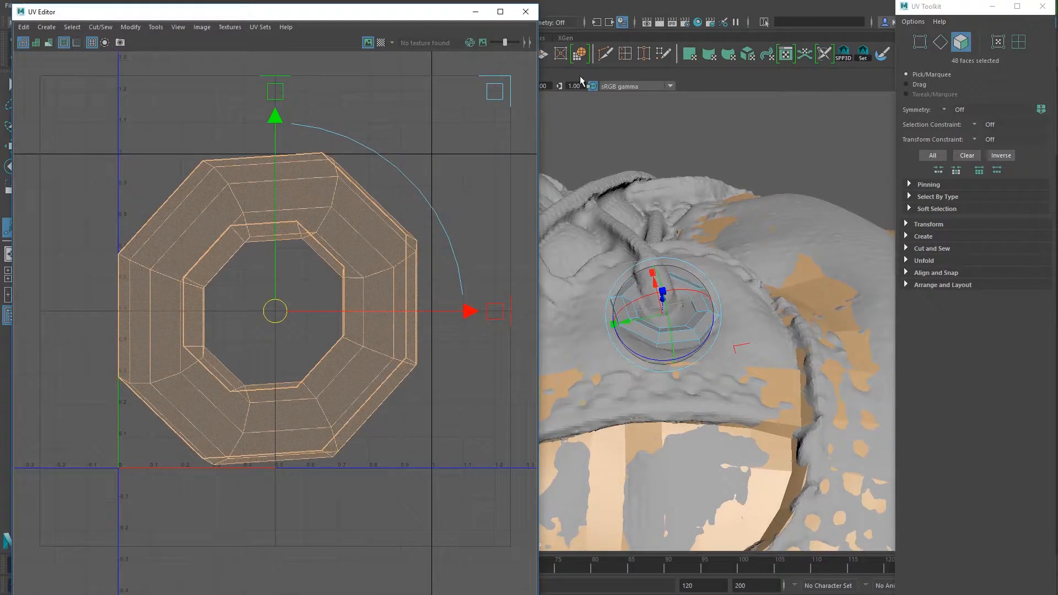
Step: Dock the UV Toolkit beside the UV Editor and unfold the torus's UVs into one flat ring shell
drag(938, 2, 534, 107)
drag(560, 21, 597, 19)
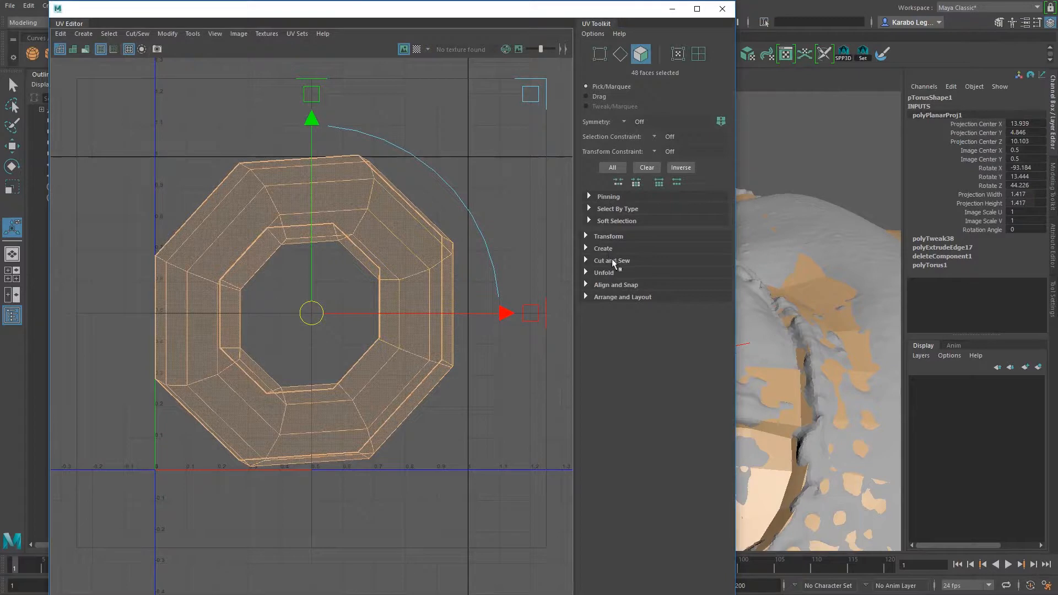
click(604, 272)
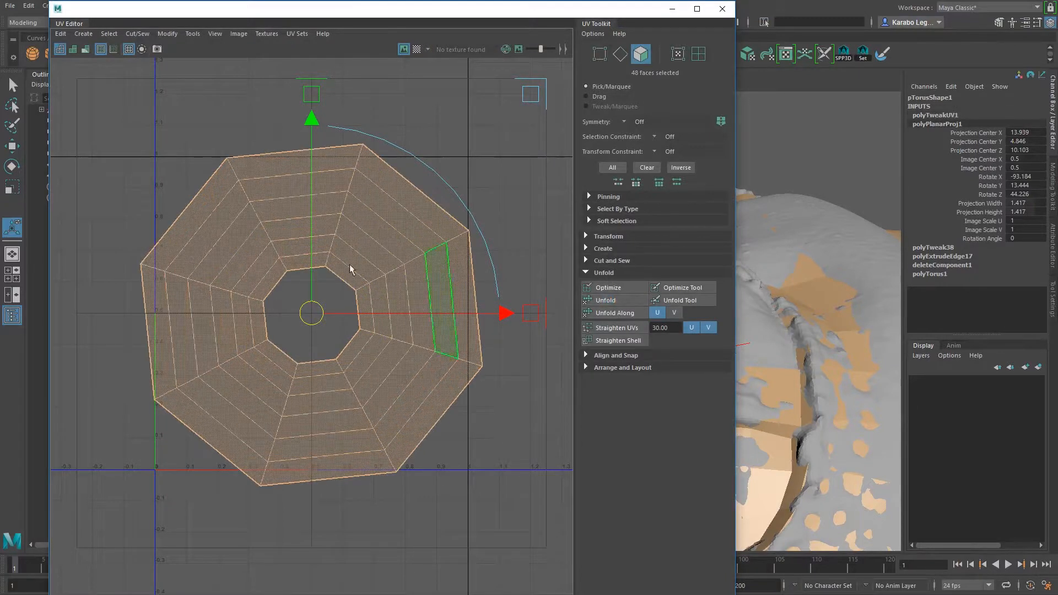
alt+right_drag(411, 282, 378, 276)
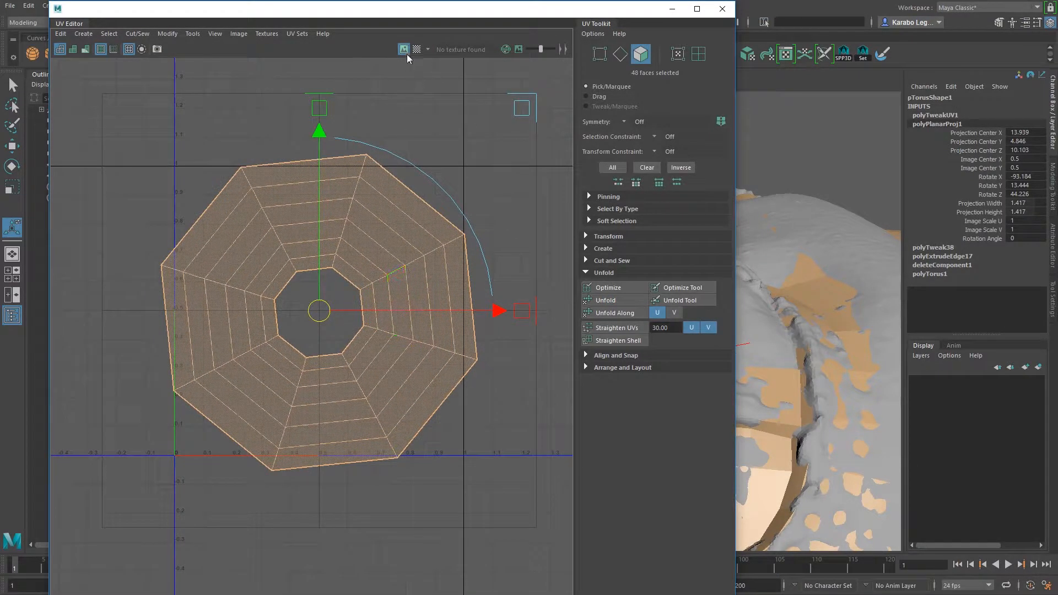
Step: Display the checker map on the torus and view it up close on the boot to check for distortion
drag(496, 11, 189, 88)
alt+right_drag(617, 308, 694, 320)
alt+drag(694, 320, 751, 371)
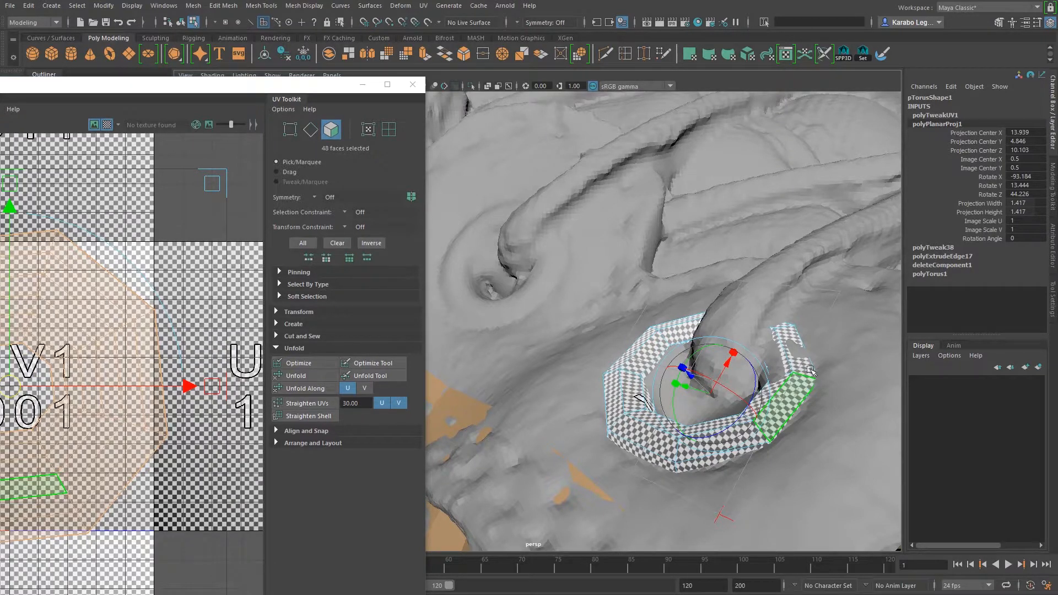
Step: Save the scene, accepting the student version notice, and return the torus to object selection
key(F8)
click(106, 23)
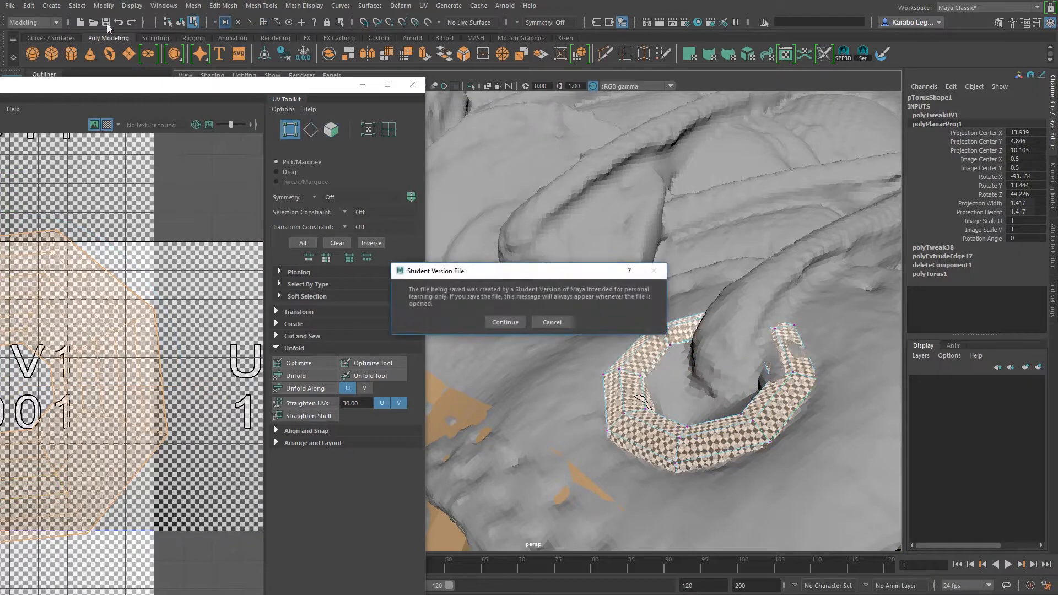
click(505, 322)
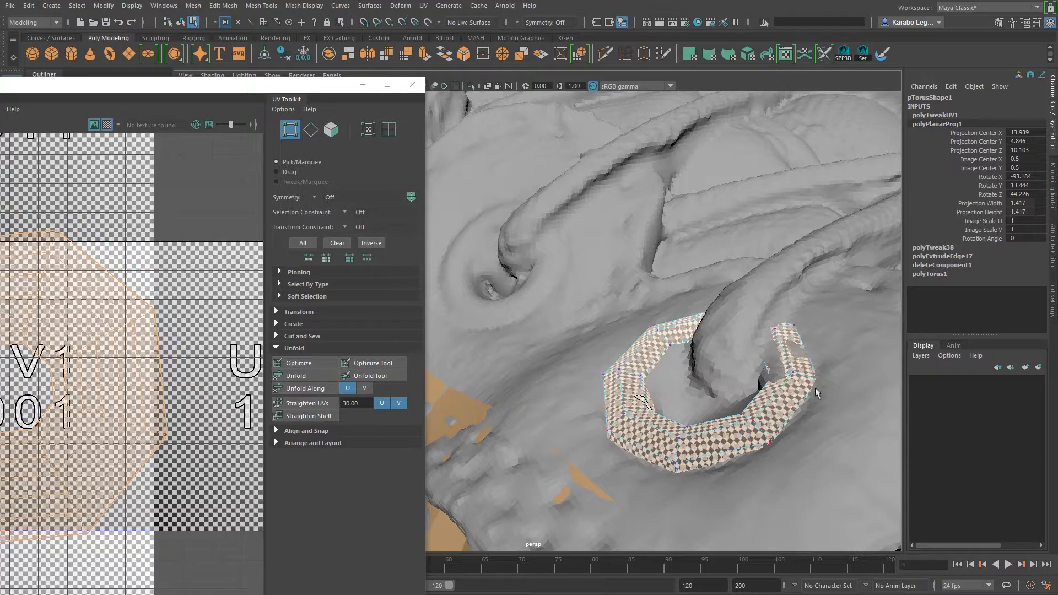
key(F10)
key(F8)
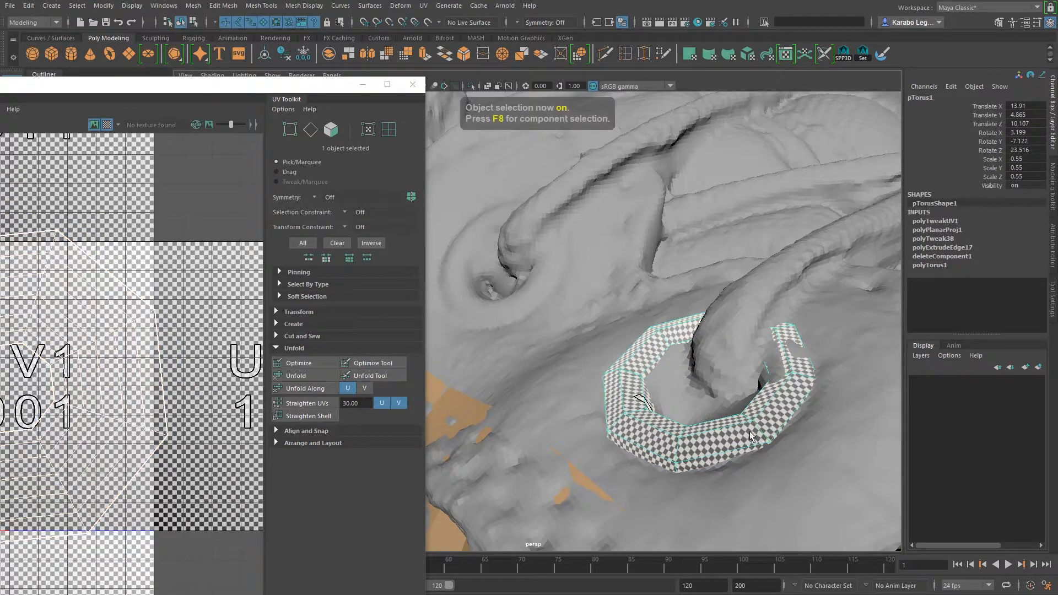
Step: Isolate the torus and examine the checker pattern around the smoothed ring for stretching
key(ctrl+1)
alt+drag(723, 353, 648, 377)
click(692, 238)
alt+middle_drag(647, 378, 673, 354)
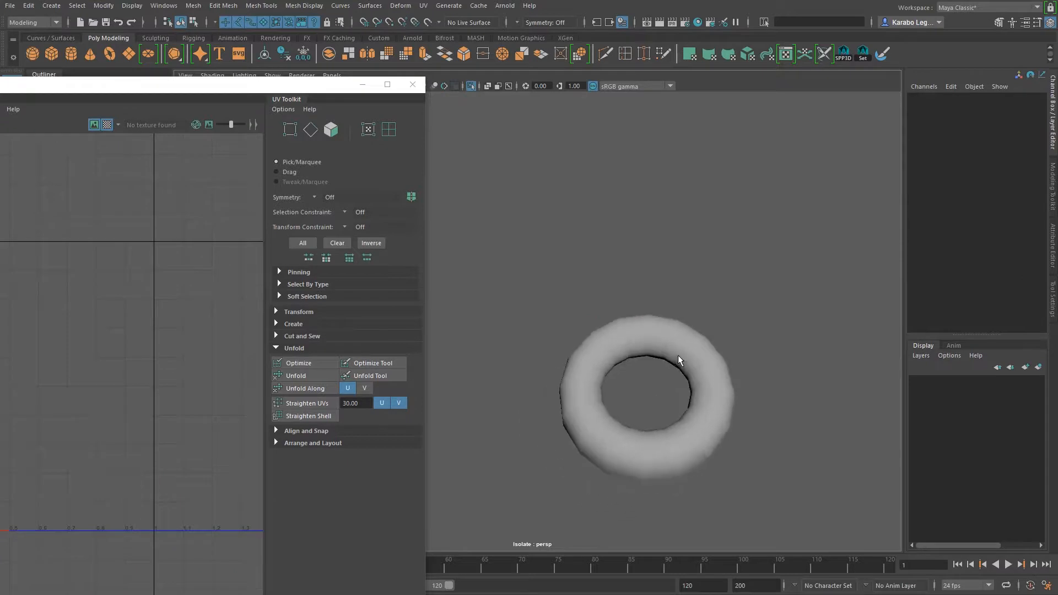
click(714, 355)
alt+middle_drag(749, 351, 716, 313)
alt+right_drag(764, 351, 773, 373)
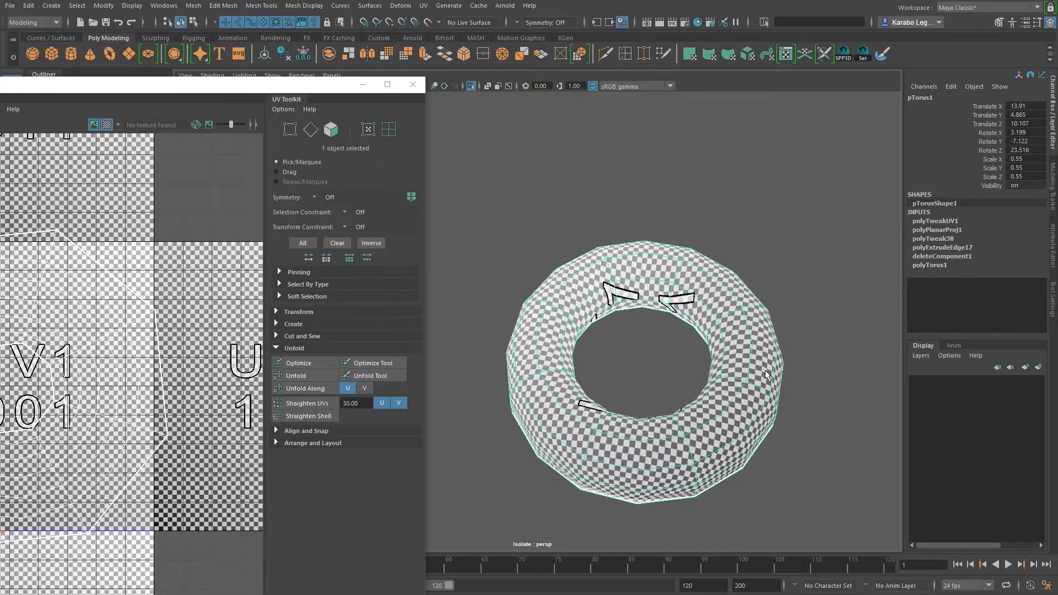
alt+drag(668, 345, 713, 192)
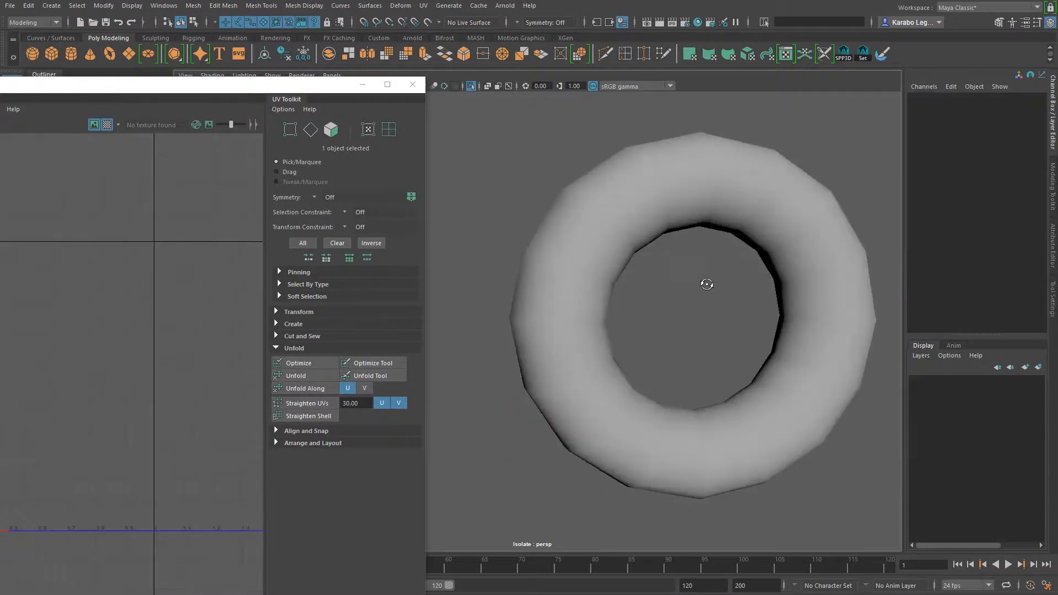
alt+drag(703, 283, 710, 219)
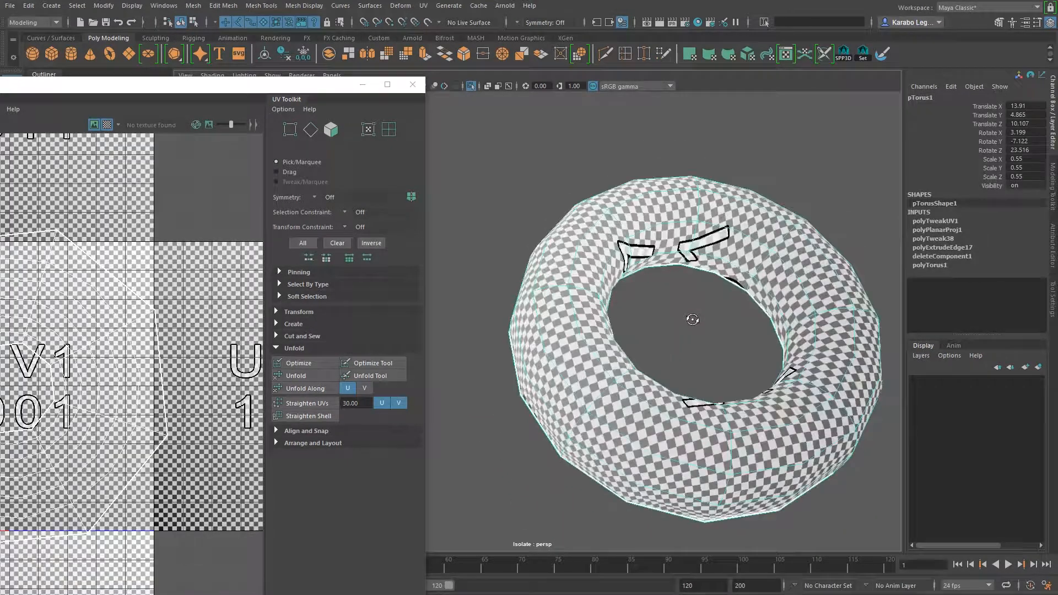
alt+drag(692, 314, 642, 312)
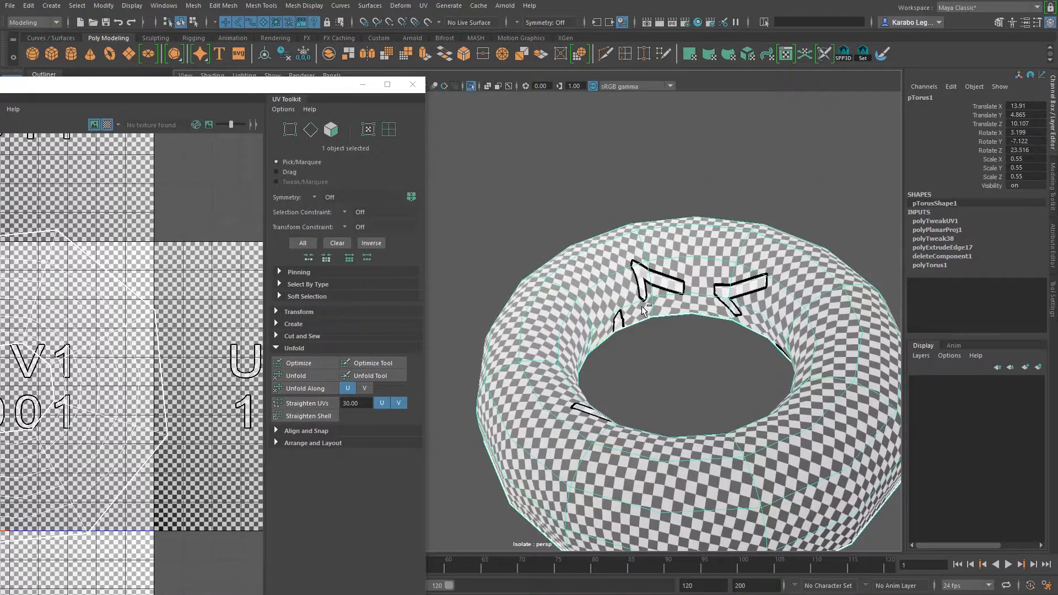
Step: Exit isolation and return the torus to its unsmoothed low-poly display on the boot
key(ctrl+1)
scroll(725, 326, down, 2)
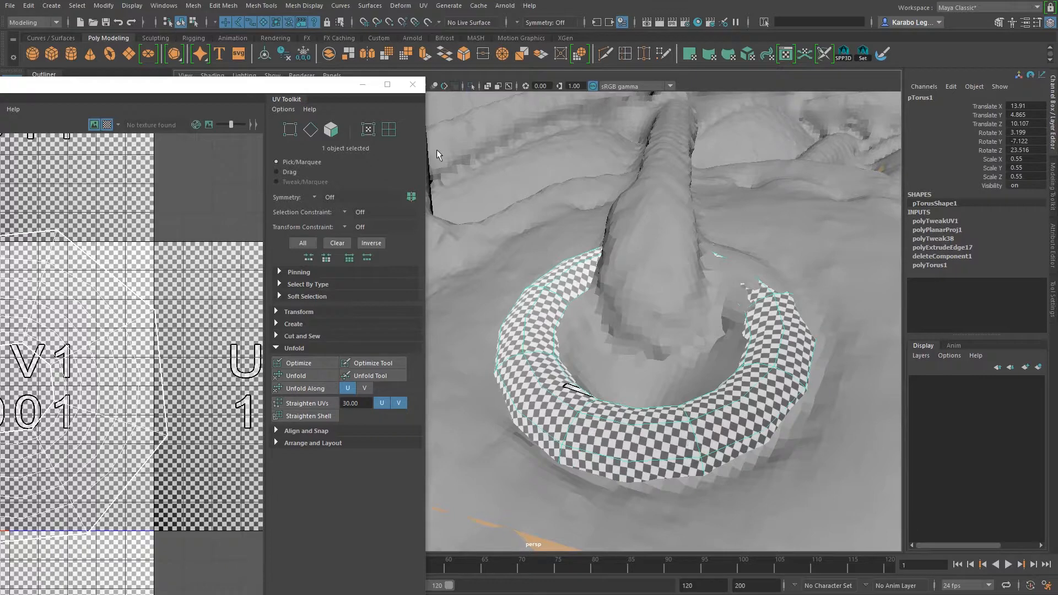
key(1)
alt+middle_drag(629, 320, 656, 296)
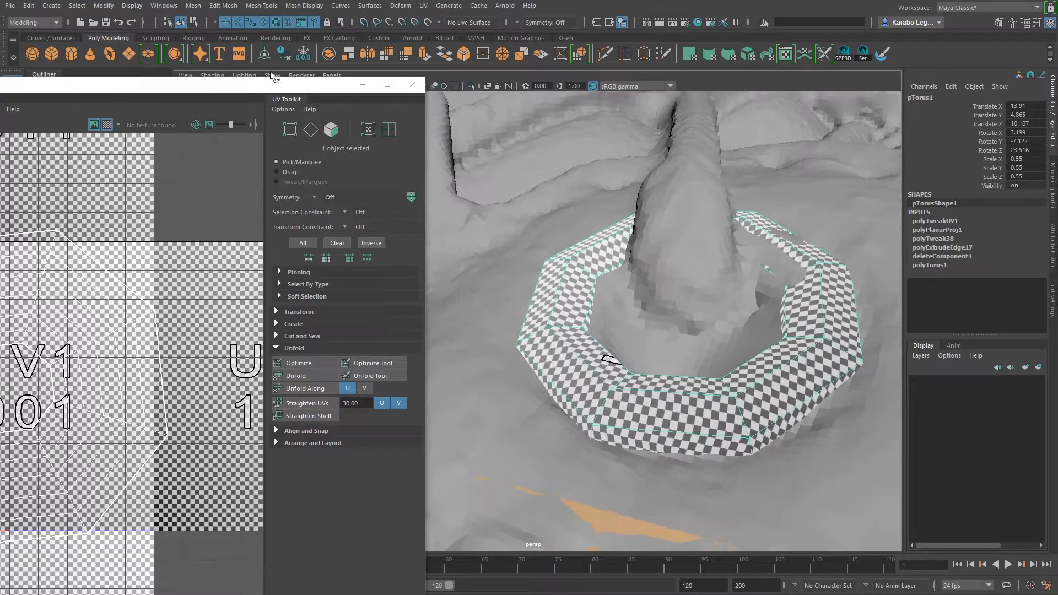
Step: Turn off the checker map, scale all the torus's UVs down to fit inside the 0–1 tile, and close the UV Editor
drag(256, 85, 647, 33)
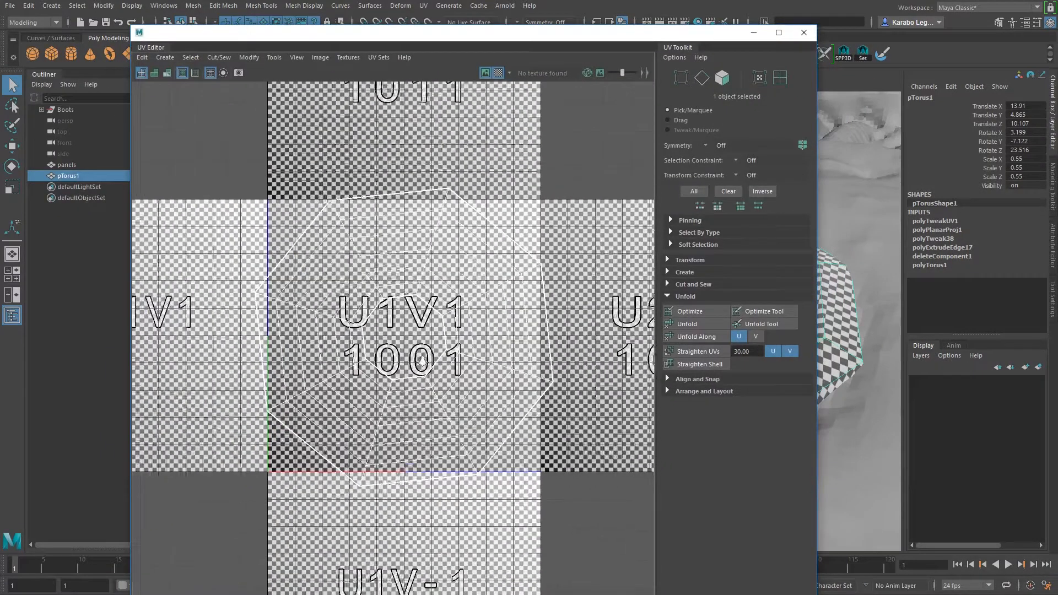
click(498, 73)
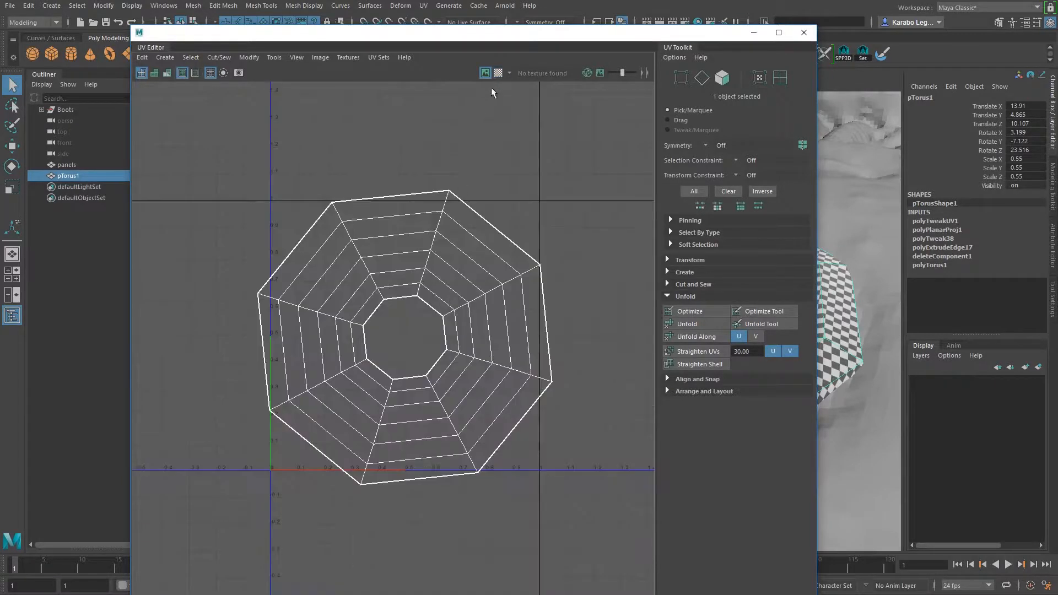
right_drag(468, 309, 512, 309)
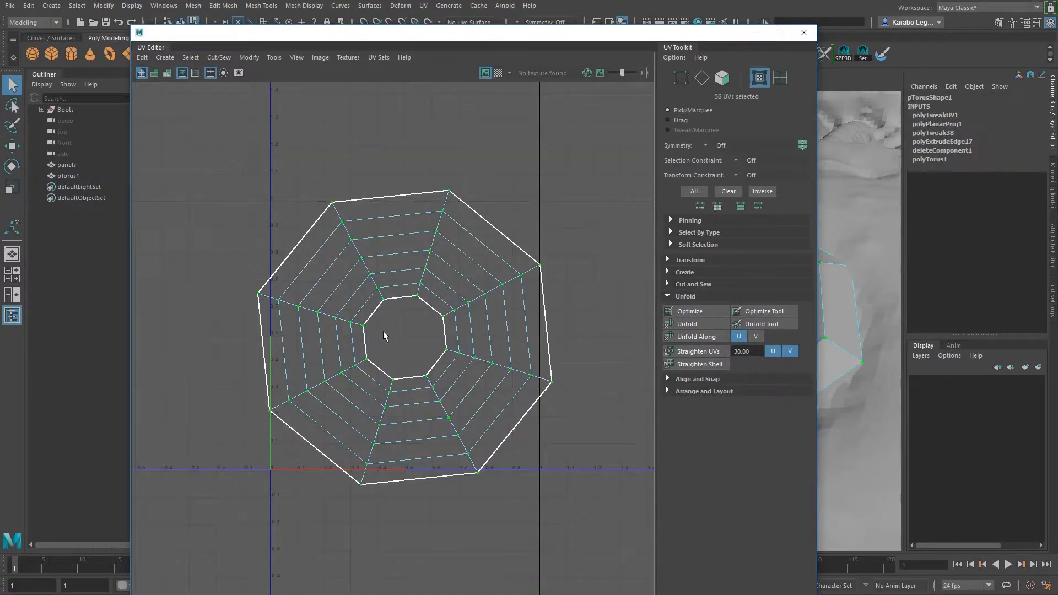
drag(408, 340, 414, 272)
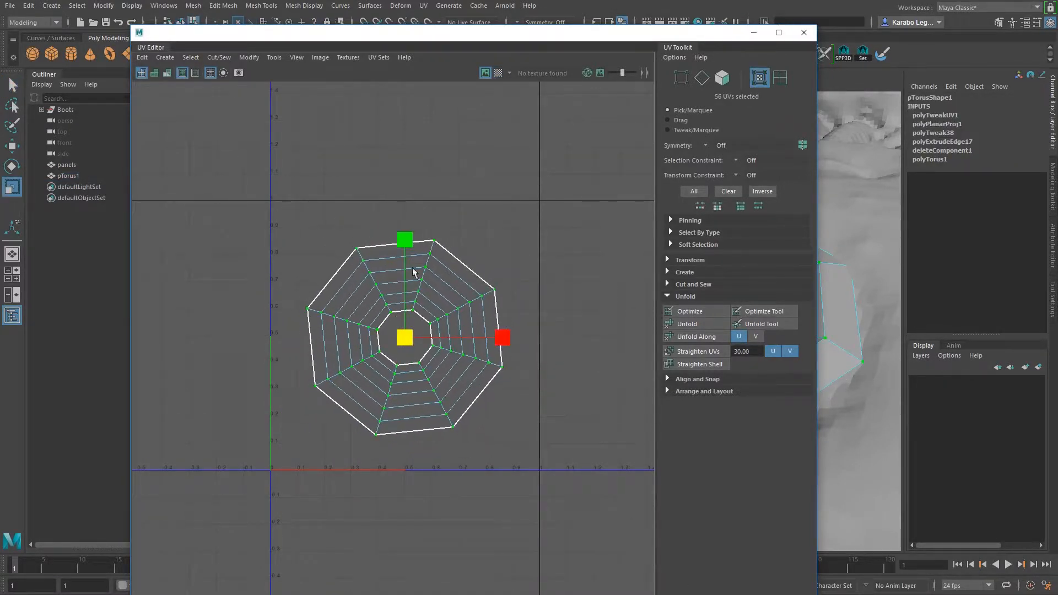
click(800, 35)
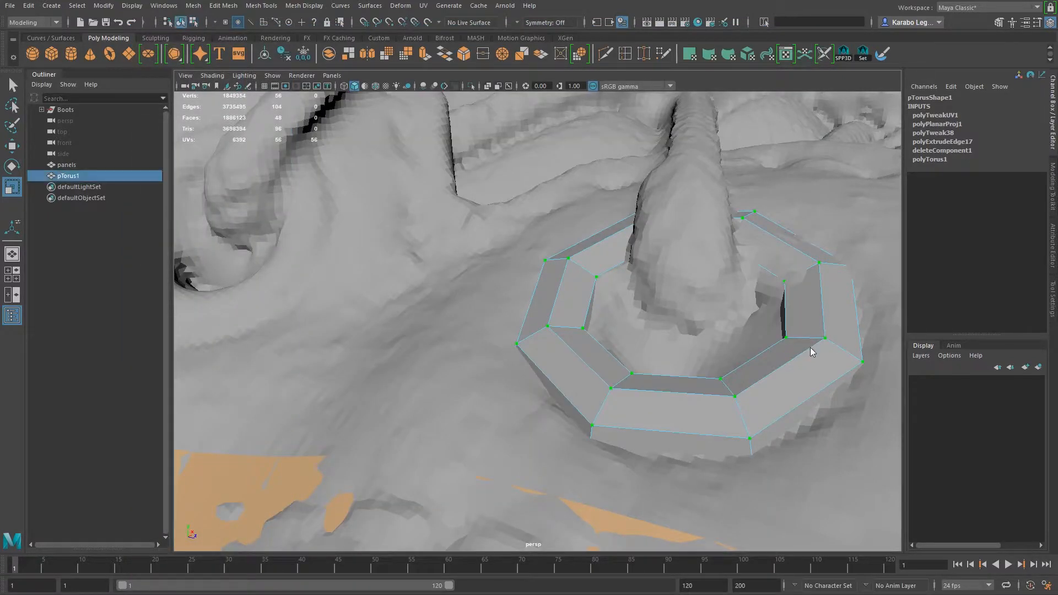
Step: Return the torus to object mode and delete its construction history
key(F8)
alt+right_drag(818, 356, 671, 334)
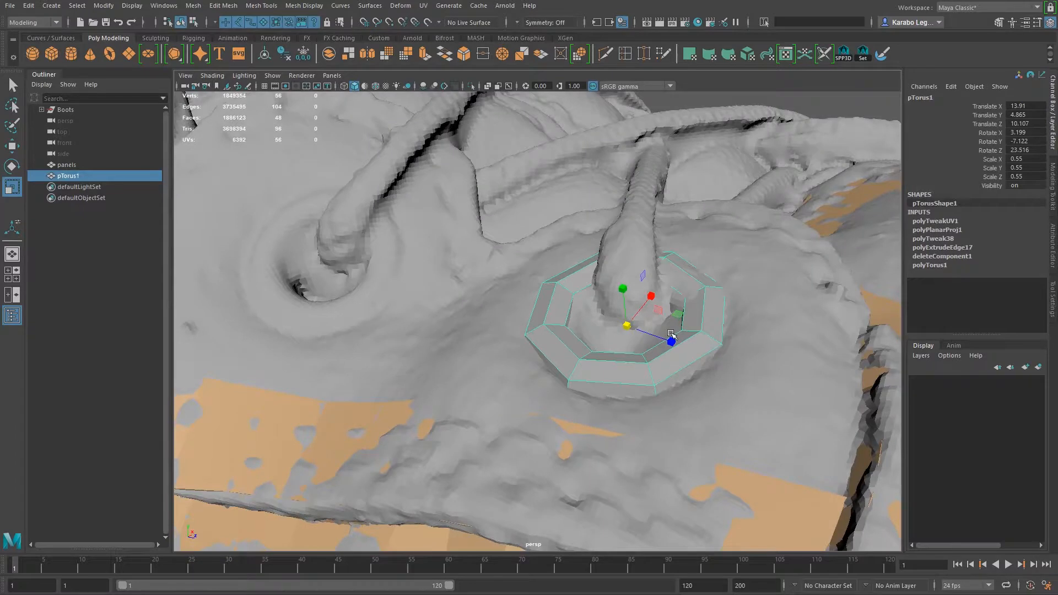
alt+drag(679, 324, 687, 299)
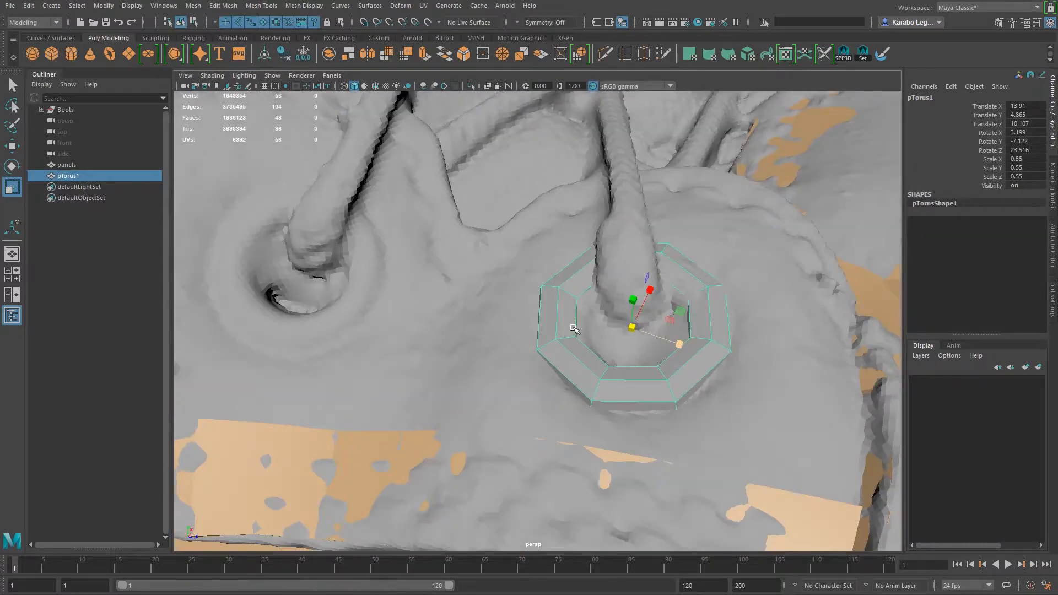
Step: Duplicate the torus, move the copy onto the second lace hole and rotate it to follow the boot's surface
alt+middle_drag(594, 331, 673, 335)
alt+right_drag(673, 335, 479, 284)
mouse_move(479, 284)
alt+mouse_down()
mouse_move(499, 281)
mouse_move(477, 280)
alt+mouse_up()
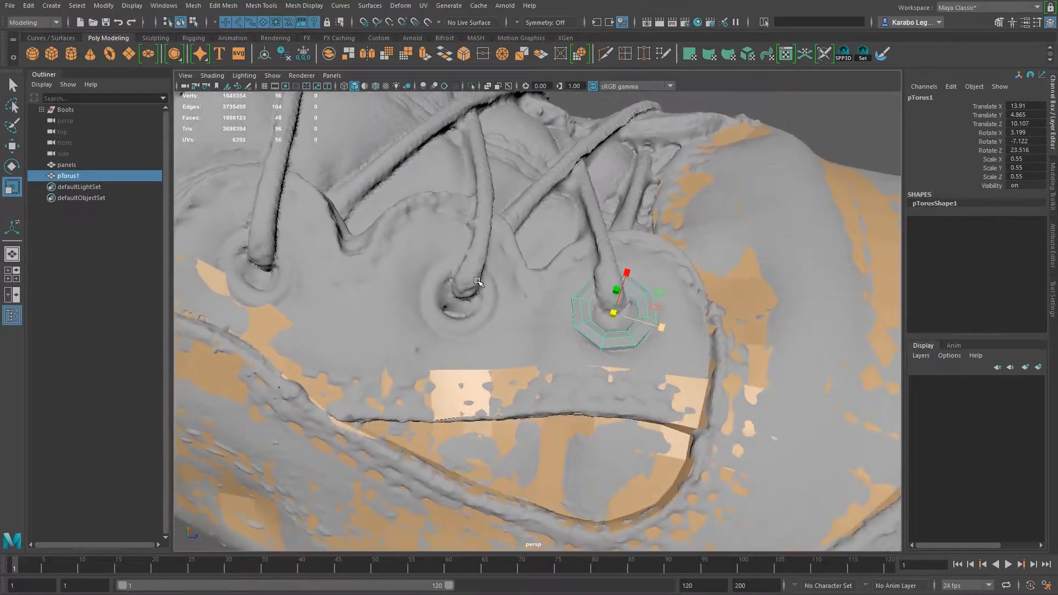
key(ctrl+d)
drag(612, 315, 445, 300)
key(e)
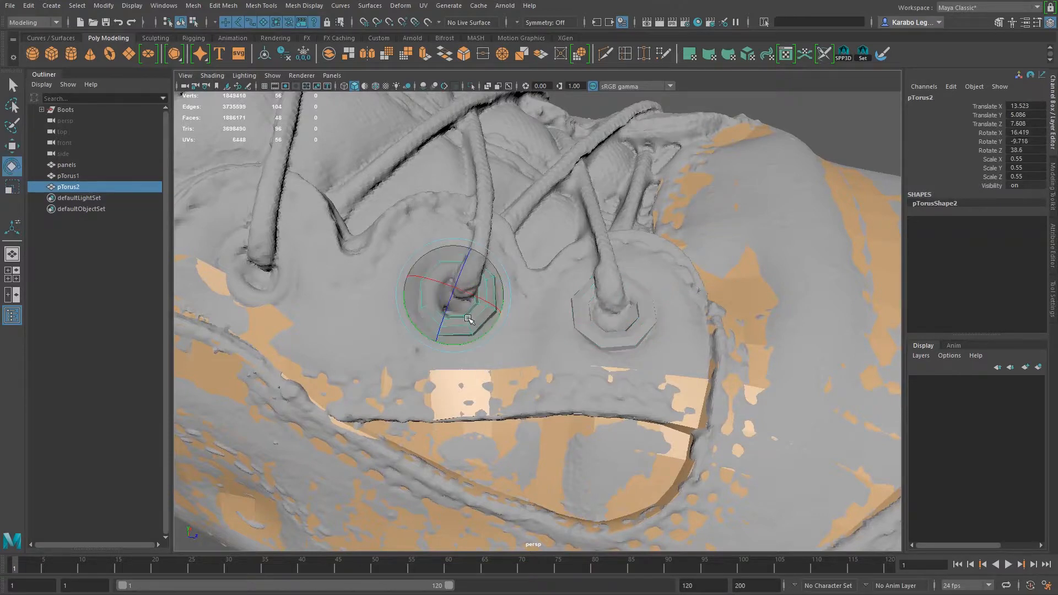
alt+right_drag(410, 308, 474, 349)
alt+drag(474, 350, 445, 301)
alt+drag(564, 341, 588, 339)
drag(458, 352, 529, 396)
key(w)
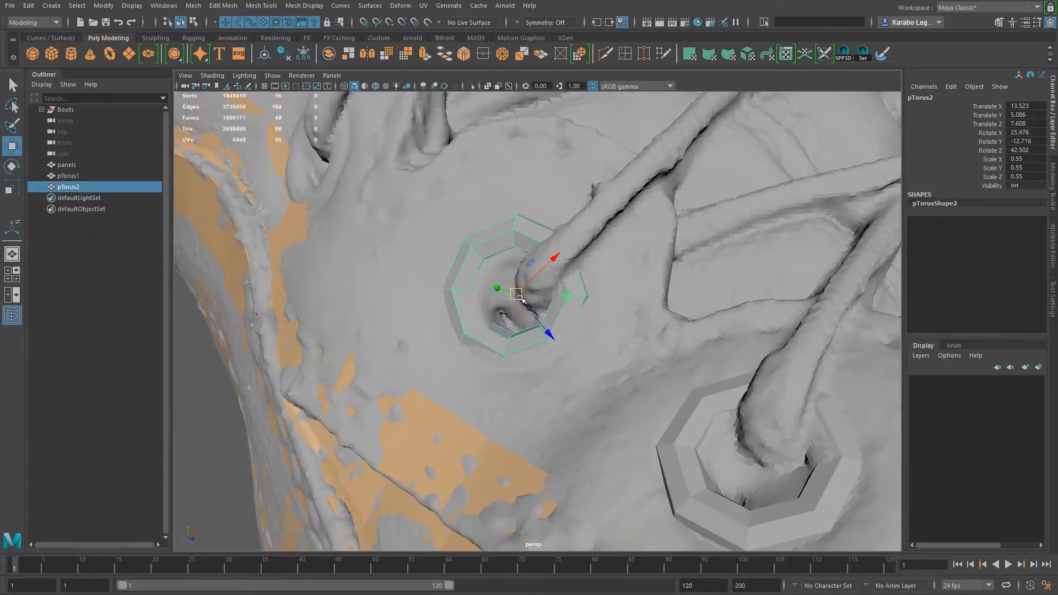
Step: Fine-tune the second torus's position and rotation so it sits flush around its lace hole
drag(514, 314, 524, 324)
alt+drag(573, 342, 604, 281)
key(e)
alt+drag(441, 371, 452, 386)
drag(450, 368, 444, 344)
key(w)
drag(445, 348, 449, 345)
alt+drag(537, 393, 662, 344)
scroll(613, 453, down, 5)
alt+drag(681, 381, 595, 380)
drag(603, 315, 595, 331)
key(e)
drag(571, 406, 595, 440)
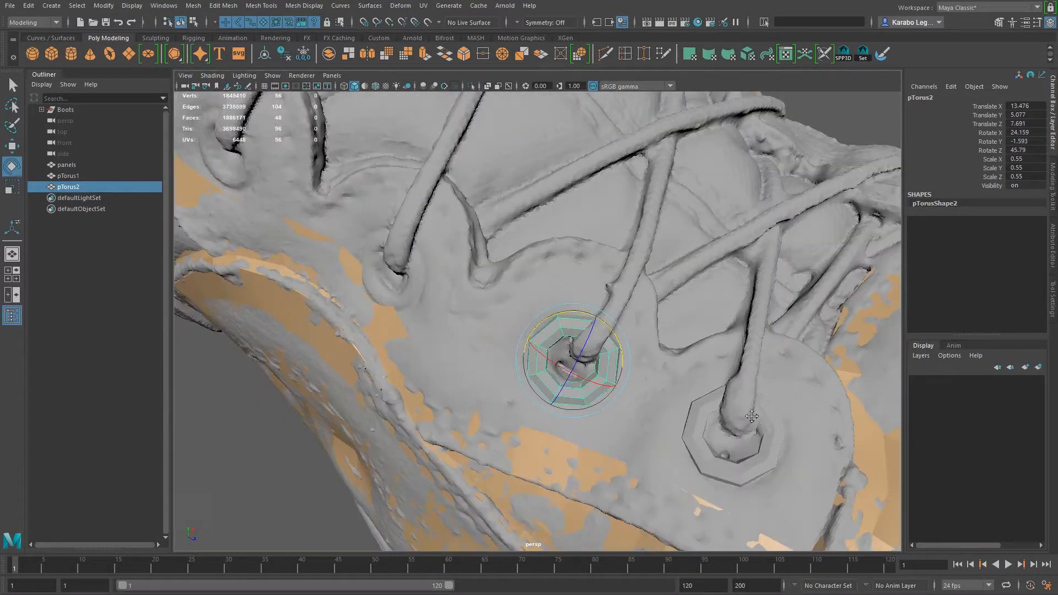
Step: Adjust the first torus's rotation and soften the edges of both tori
click(763, 439)
alt+drag(763, 439, 659, 341)
alt+middle_drag(738, 230, 860, 232)
click(642, 301)
click(709, 54)
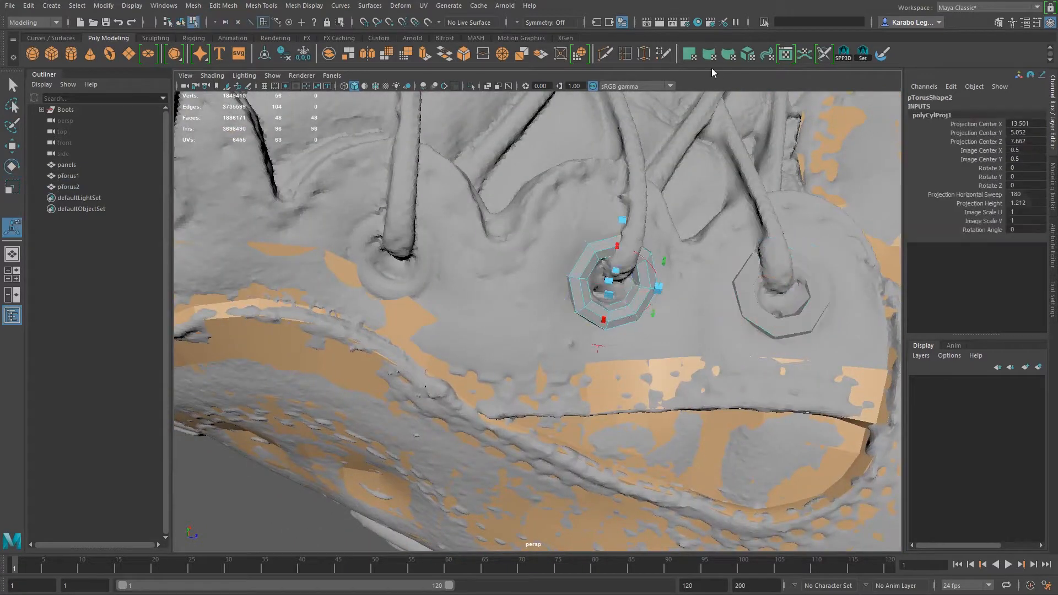
key(ctrl+z)
shift+right_drag(641, 297, 683, 298)
key(ctrl+z)
key(ctrl+z)
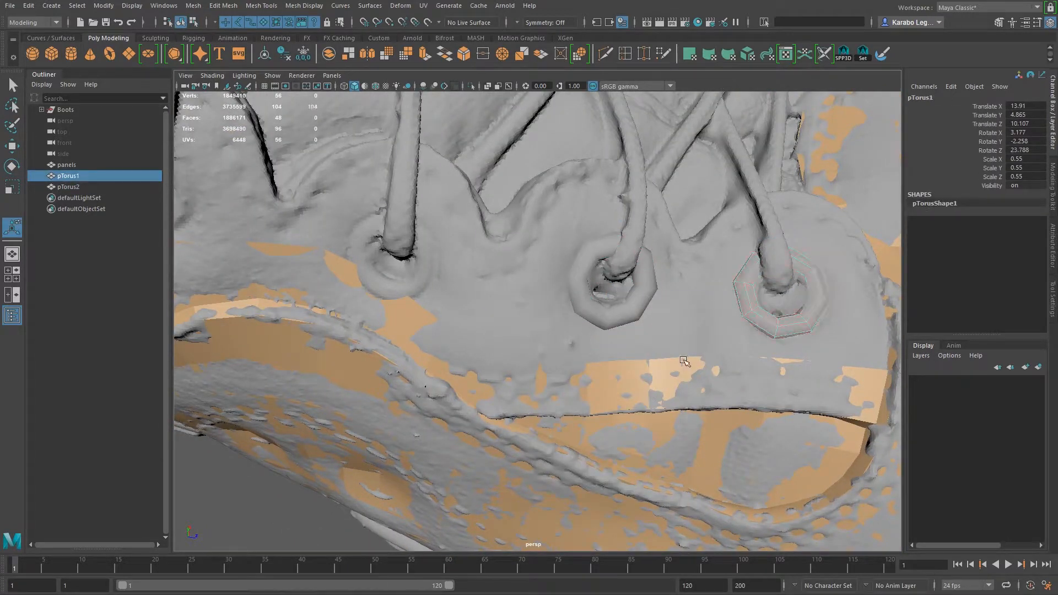
key(ctrl+z)
Step: Duplicate the second torus and move the copy to the third lace hole
alt+middle_drag(444, 256, 521, 282)
click(65, 165)
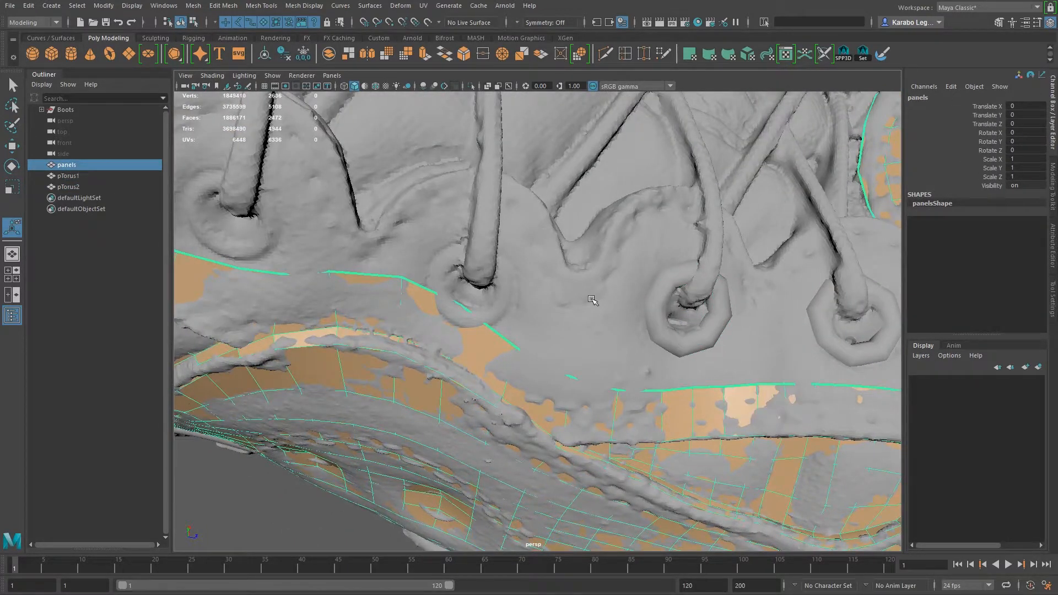
click(661, 319)
key(ctrl+d)
key(w)
mouse_move(551, 298)
alt+mouse_down()
mouse_move(441, 308)
mouse_move(550, 287)
alt+mouse_up()
key(e)
key(w)
Step: Rotate and nudge the third torus so it lies flat around its lace hole
alt+drag(308, 231, 682, 264)
key(e)
drag(504, 221, 521, 214)
key(w)
alt+drag(633, 237, 494, 242)
alt+drag(495, 237, 567, 237)
drag(536, 257, 482, 267)
Step: Scale all three tori down uniformly to 0.511
scroll(534, 255, down, 5)
scroll(741, 355, up, 5)
shift+click(803, 354)
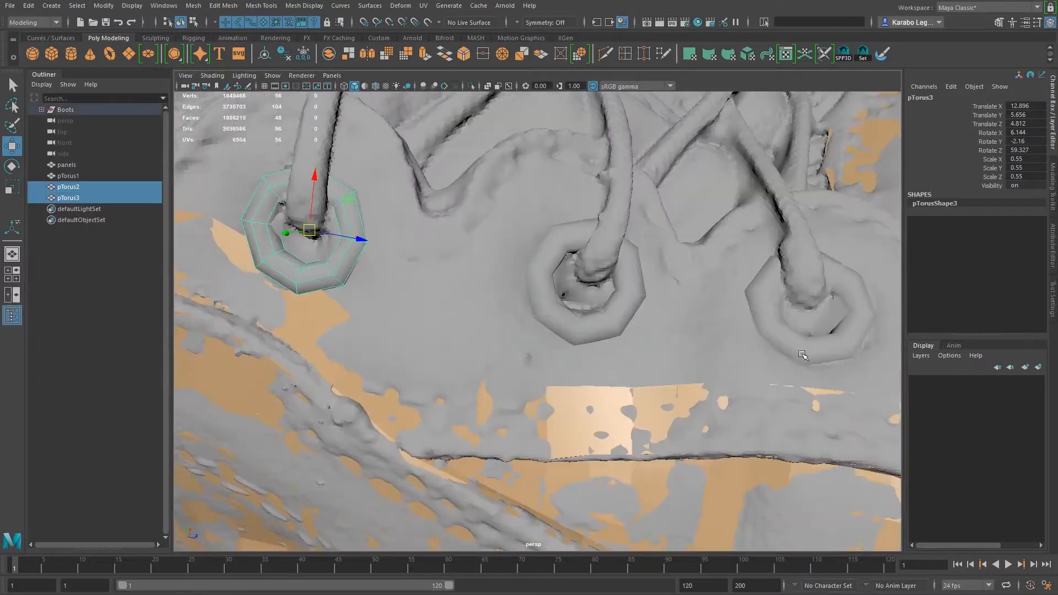
key(r)
drag(309, 230, 231, 237)
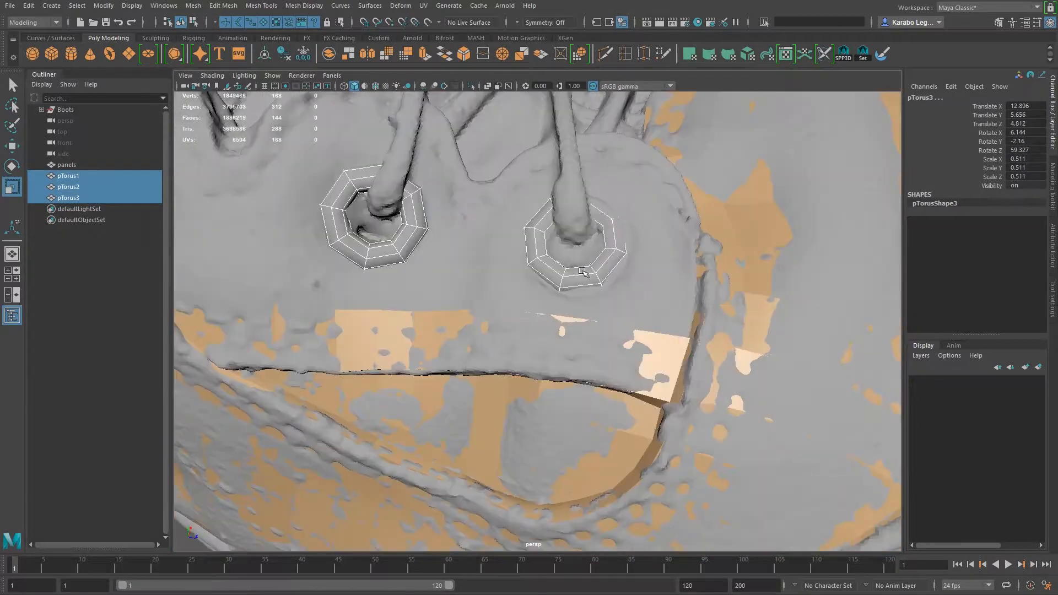
Step: Reposition the resized tori individually so they are centred on their lace holes
click(604, 252)
key(w)
drag(576, 219, 575, 216)
alt+drag(430, 275, 491, 275)
click(435, 251)
drag(445, 244, 440, 245)
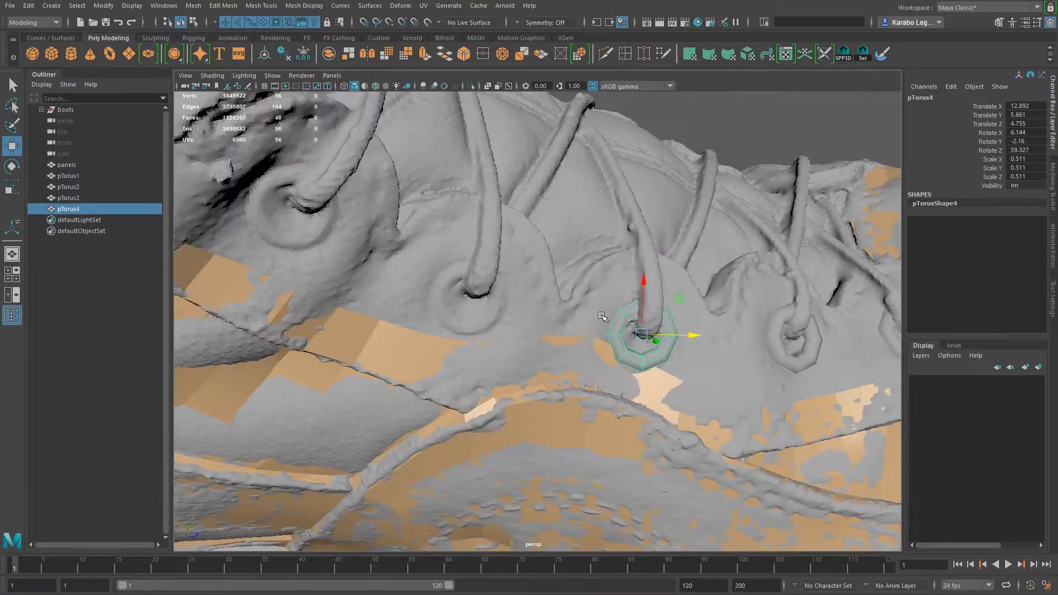
Step: Move a copy of the third torus onto the fourth lace hole and align it with the surface
mouse_move(496, 308)
alt+mouse_down()
mouse_move(479, 302)
mouse_move(485, 309)
alt+mouse_up()
scroll(478, 302, up, 3)
drag(484, 308, 516, 302)
key(w)
drag(485, 248, 485, 242)
alt+drag(485, 259, 545, 319)
alt+drag(546, 318, 427, 275)
key(e)
key(w)
Step: Duplicate the fourth torus, then move and rotate the copy to fit the fifth lace hole
key(ctrl+d)
alt+drag(427, 276, 485, 267)
key(e)
drag(485, 268, 433, 351)
key(w)
key(e)
alt+right_drag(433, 351, 353, 342)
alt+drag(529, 330, 452, 363)
alt+right_drag(452, 363, 507, 363)
Step: Select all five tori, duplicate them and group the copies
shift+click(72, 186)
alt+drag(495, 330, 529, 314)
shift+click(83, 176)
alt+middle_drag(601, 320, 569, 305)
key(ctrl+d)
alt+drag(570, 306, 507, 295)
scroll(507, 295, down, 5)
key(ctrl+g)
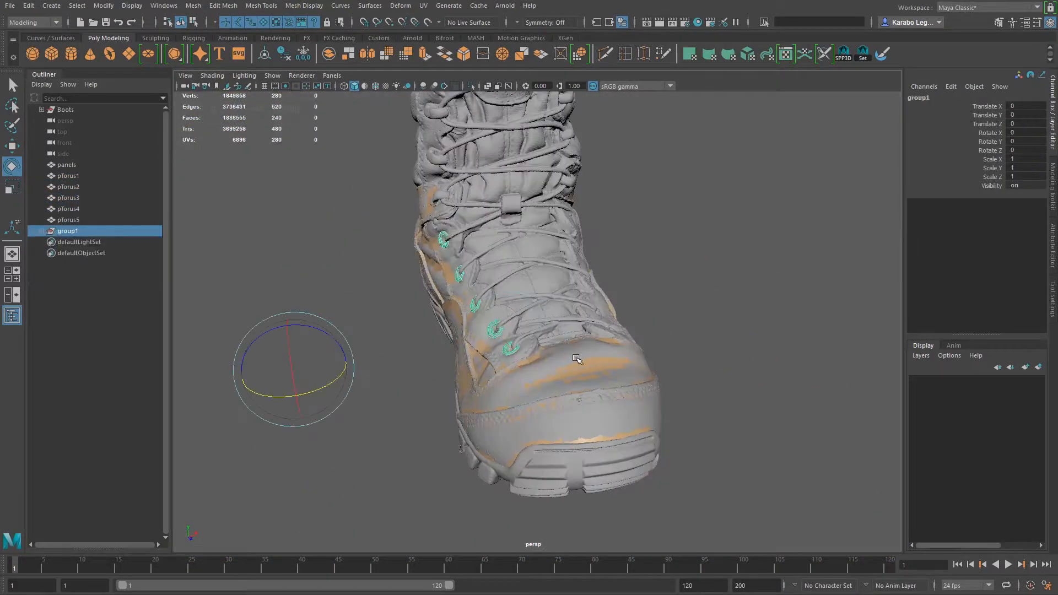
Step: Move the group's pivot to the boot's centre and mirror the group by setting Scale X to -1
key(w)
scroll(507, 346, down, 5)
alt+right_drag(354, 311, 414, 373)
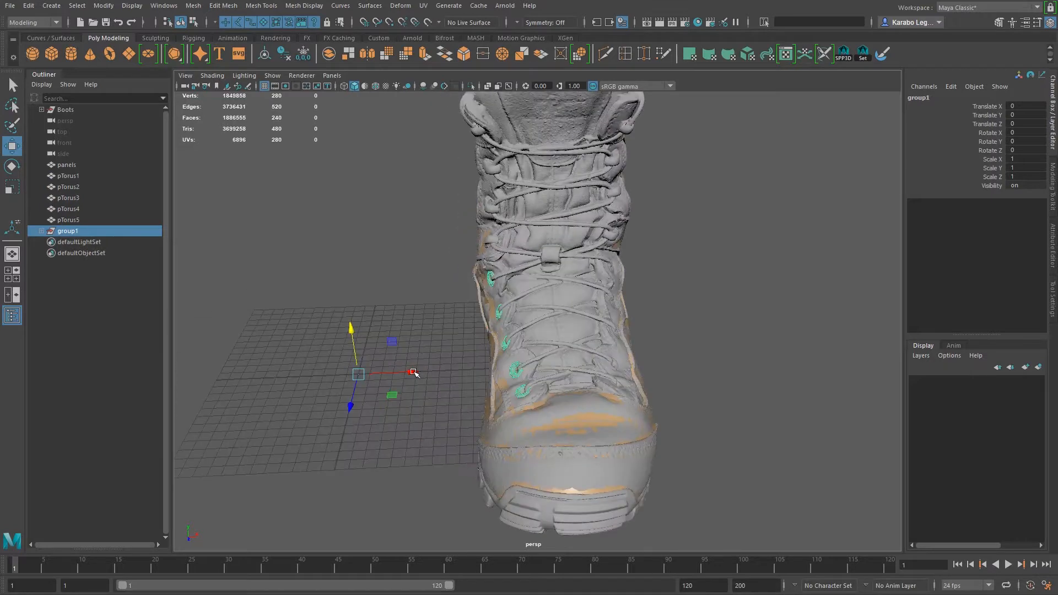
alt+drag(587, 397, 626, 315)
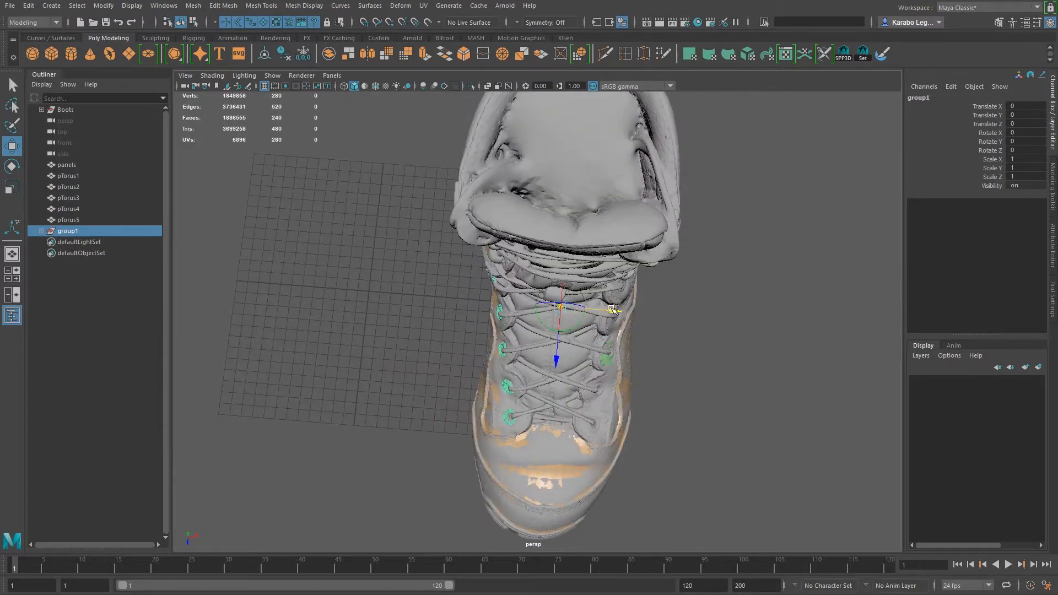
text(-1)
key(Return)
Step: Examine in wireframe and shaded display how the mirrored tori line up with the opposite lace holes
alt+drag(480, 413, 543, 378)
scroll(542, 378, up, 4)
alt+drag(606, 331, 452, 386)
click(514, 307)
click(452, 385)
click(68, 231)
key(4)
alt+drag(551, 342, 450, 413)
scroll(450, 413, down, 3)
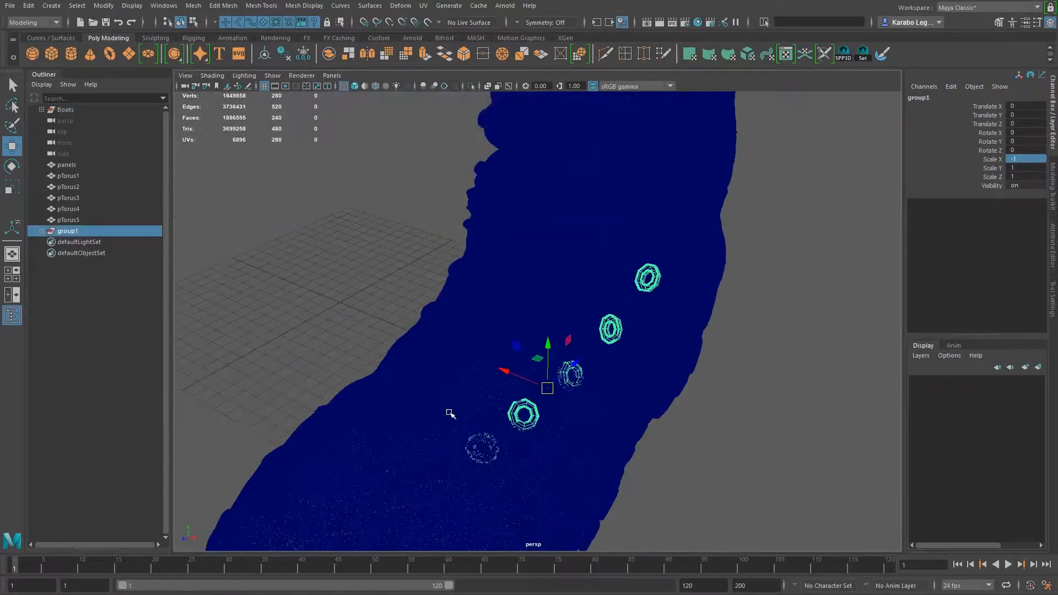
key(5)
Step: Expand the mirrored group and rotate its last torus to match the lace hole on the opposite side
mouse_move(551, 421)
alt+mouse_down()
mouse_move(523, 436)
mouse_move(553, 418)
mouse_move(499, 388)
mouse_move(470, 448)
alt+mouse_up()
scroll(523, 435, up, 4)
click(523, 436)
key(e)
click(535, 375)
key(w)
alt+drag(536, 375, 440, 434)
key(e)
key(w)
click(41, 230)
click(75, 242)
click(83, 285)
key(e)
drag(441, 433, 440, 380)
key(w)
Step: Rotate and move another mirrored torus onto its lace hole
click(520, 430)
click(526, 409)
key(e)
drag(441, 380, 569, 385)
alt+right_drag(569, 385, 567, 415)
key(w)
click(566, 415)
drag(567, 415, 559, 419)
Step: Refine the placement of the mirrored torus so it encircles the lace hole
alt+drag(559, 419, 545, 393)
key(e)
key(w)
alt+drag(584, 430, 590, 408)
drag(463, 364, 453, 352)
alt+drag(683, 380, 518, 375)
Step: Select the next mirrored torus and move it over its lace hole
key(e)
alt+middle_drag(783, 325, 524, 368)
click(524, 368)
key(w)
alt+drag(524, 368, 578, 330)
drag(579, 330, 545, 292)
key(e)
alt+drag(545, 292, 557, 408)
Step: Move and rotate pTorus9 so it lies flush around its lace hole on the mirrored side
key(w)
key(e)
click(658, 248)
alt+drag(658, 248, 555, 418)
key(w)
drag(659, 401, 634, 385)
key(e)
mouse_move(633, 385)
mouse_down()
mouse_move(603, 361)
mouse_move(642, 367)
mouse_move(545, 407)
mouse_move(622, 370)
mouse_up()
key(w)
alt+drag(622, 370, 551, 374)
alt+drag(551, 375, 522, 427)
key(e)
scroll(522, 427, down, 8)
alt+drag(441, 386, 551, 386)
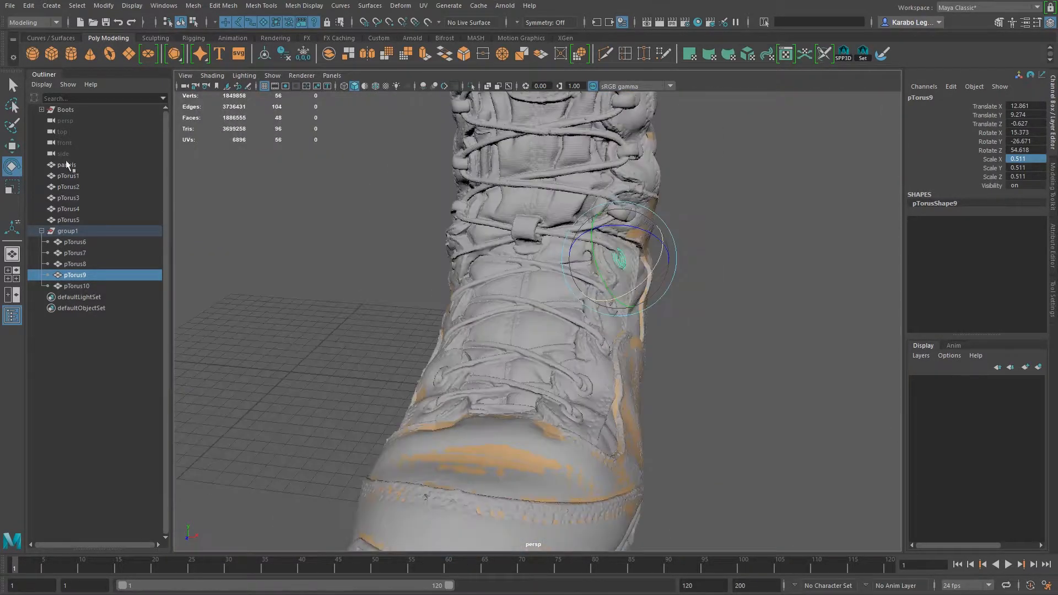
Step: Move the five original tori into the mirrored tori's group and rename the group laceRings
drag(67, 175, 73, 220)
middle_drag(73, 220, 83, 231)
double_click(78, 176)
text(laceRings)
key(Return)
alt+drag(496, 330, 440, 353)
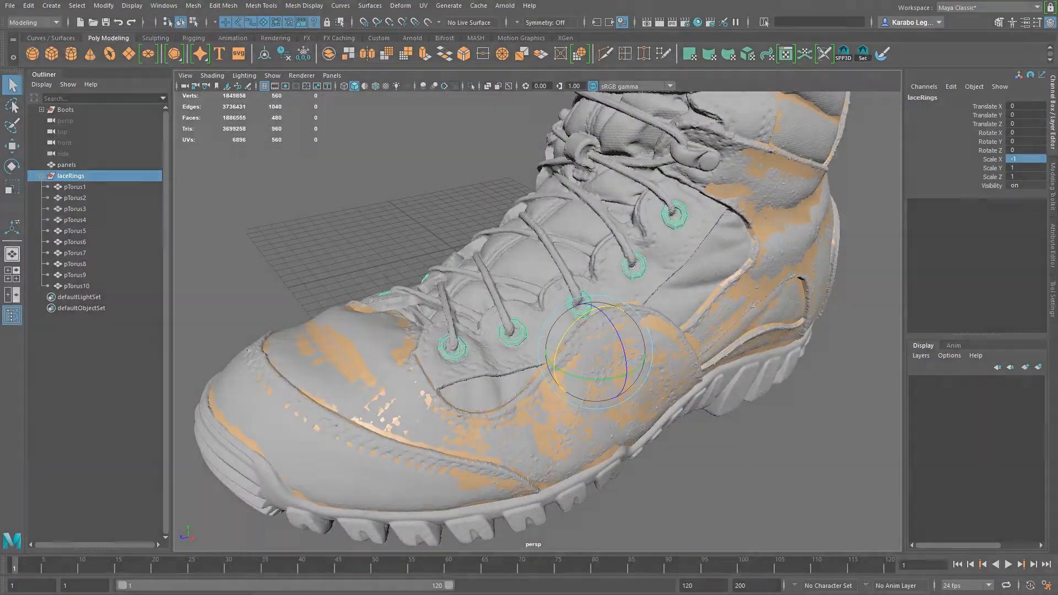